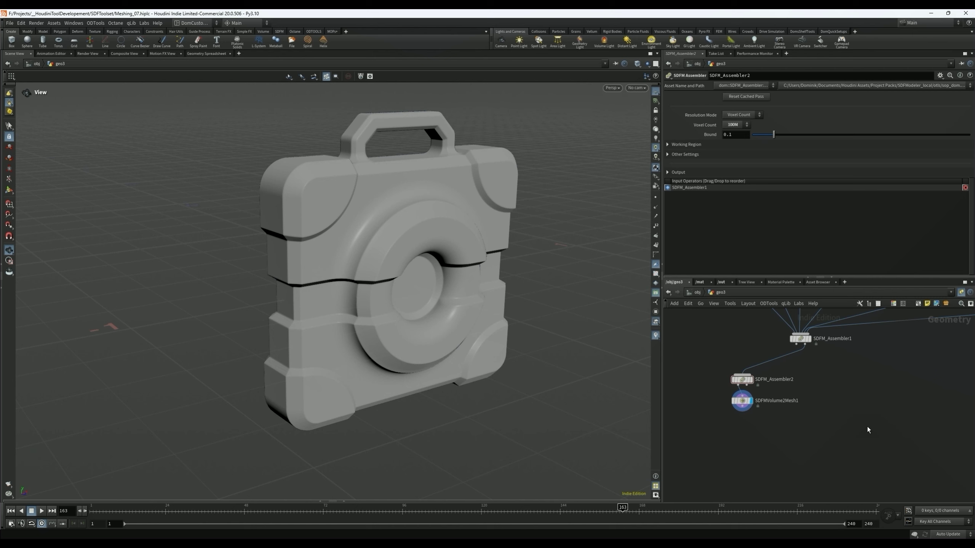
- Select the SDFM_Assembler2 node and set the asset definition toolbar to always show its menu
left_click_drag(712, 359, 760, 384)
left_click_drag(738, 375, 730, 370)
left_click(751, 87)
left_click(751, 88)
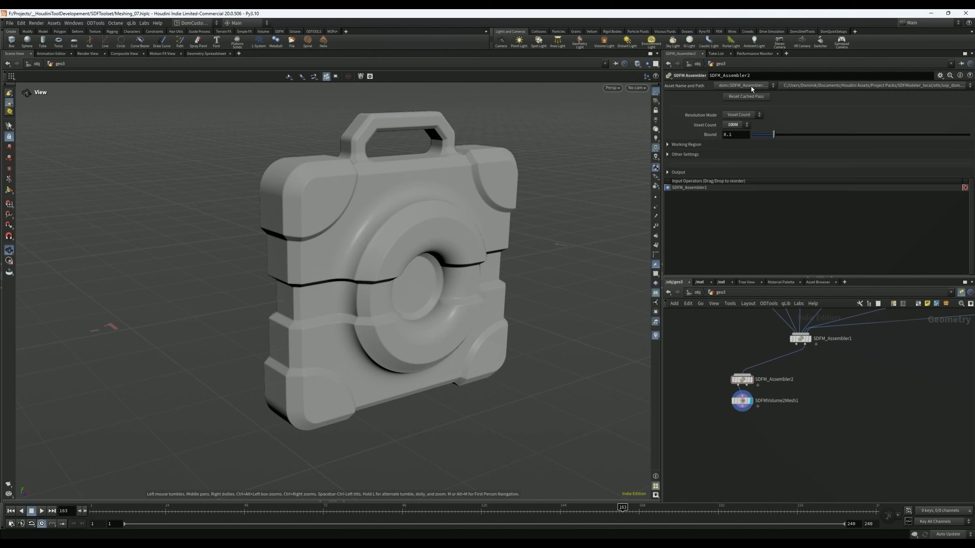
left_click(53, 23)
mouse_move(64, 45)
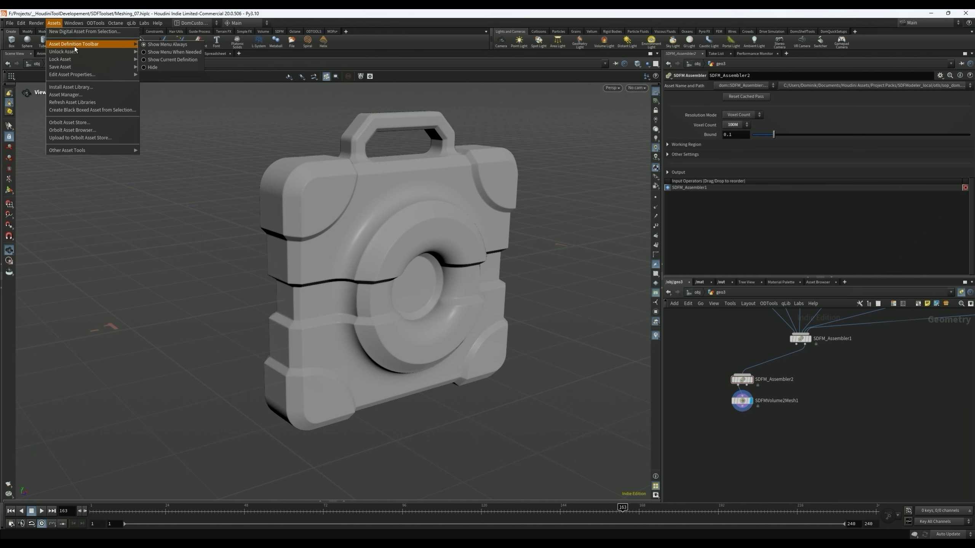
left_click(165, 45)
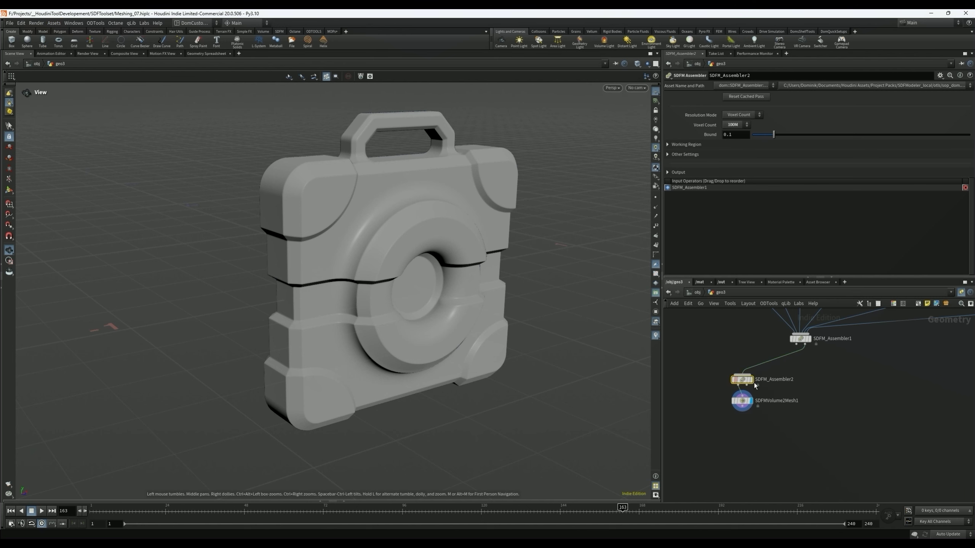
- Review the asset versions available for SDFM_Assembler2 and save the scene
left_click(744, 85)
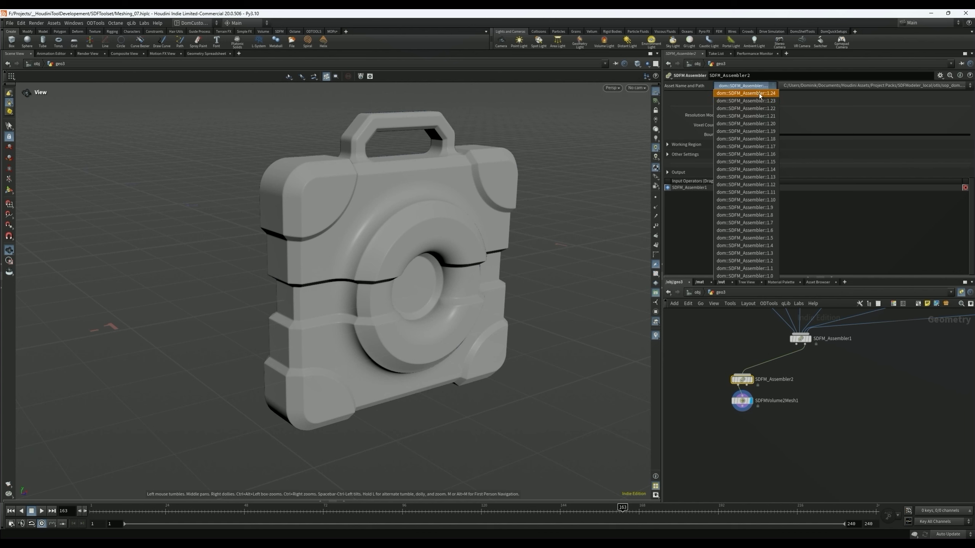
key("ctrl+s")
left_click(749, 95)
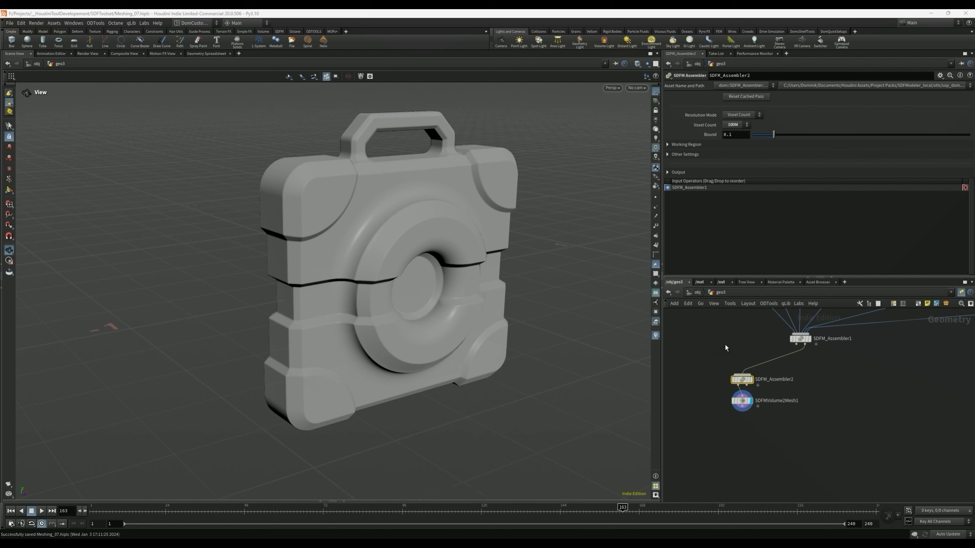
left_click(743, 85)
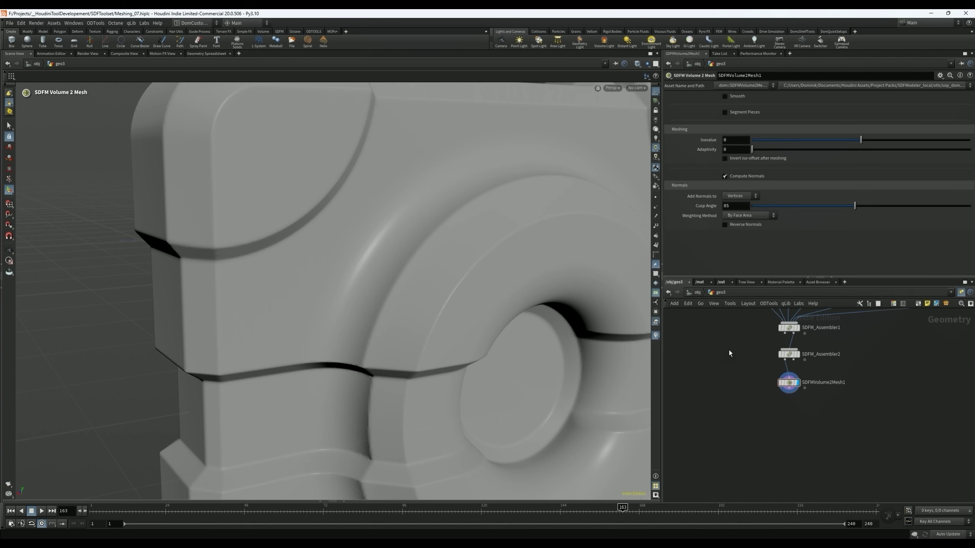
- Set the voxel count of SDFM_Assembler2 to 100M
left_click(788, 354)
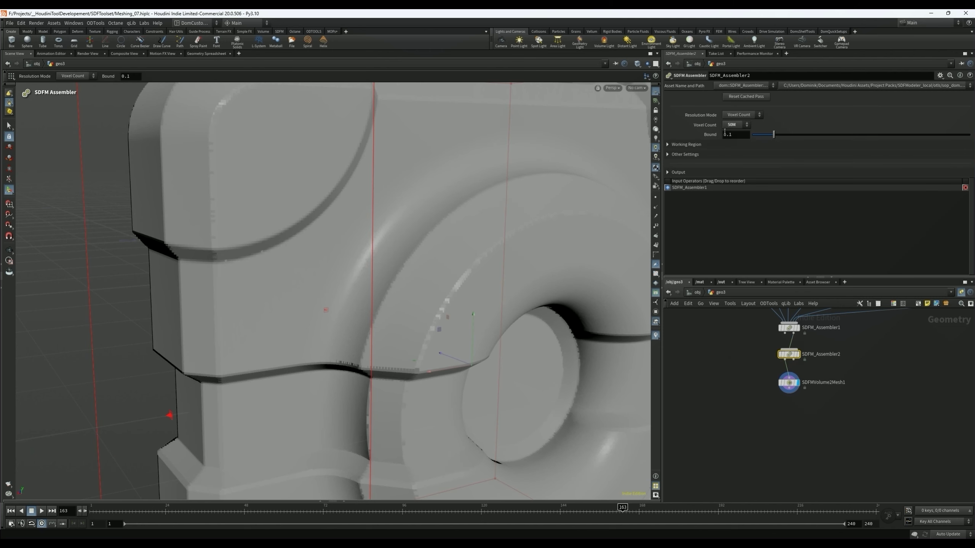
left_click(733, 126)
left_click(735, 171)
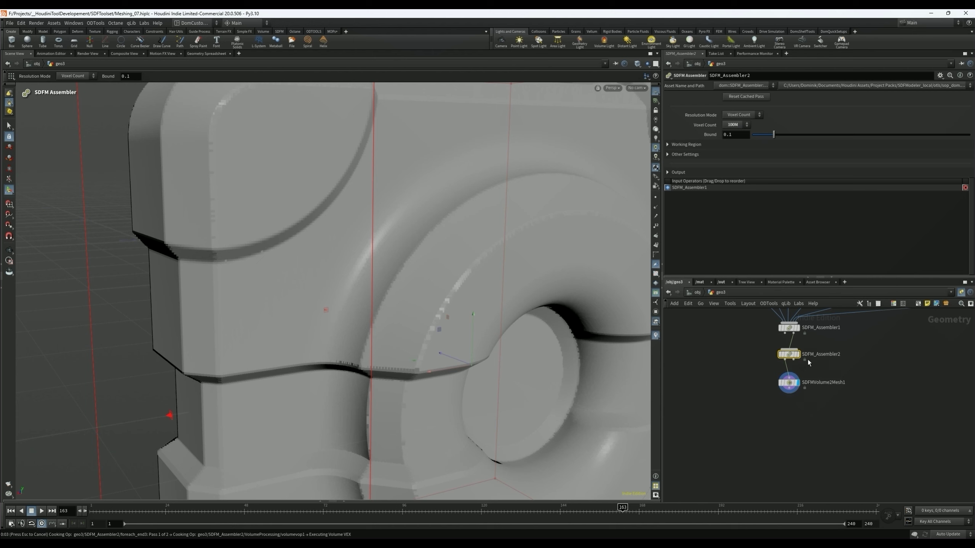
left_click(864, 384)
middle_click_drag(864, 384, 856, 412)
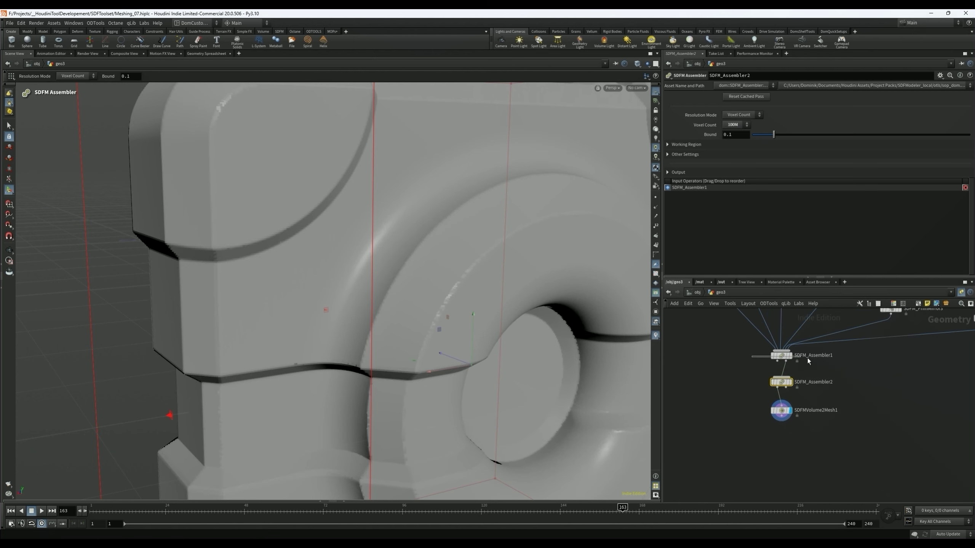
- Compare the settings of SDFM_Assembler1 and SDFM_Assembler2, inspect the SDFMVolume2Mesh1 result up close, and save the scene
left_click(781, 355)
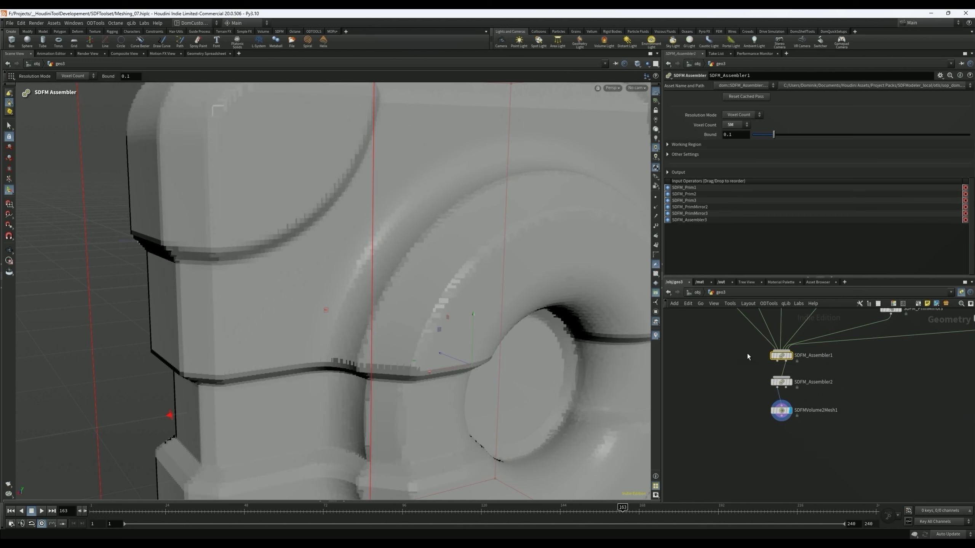
left_click(771, 382)
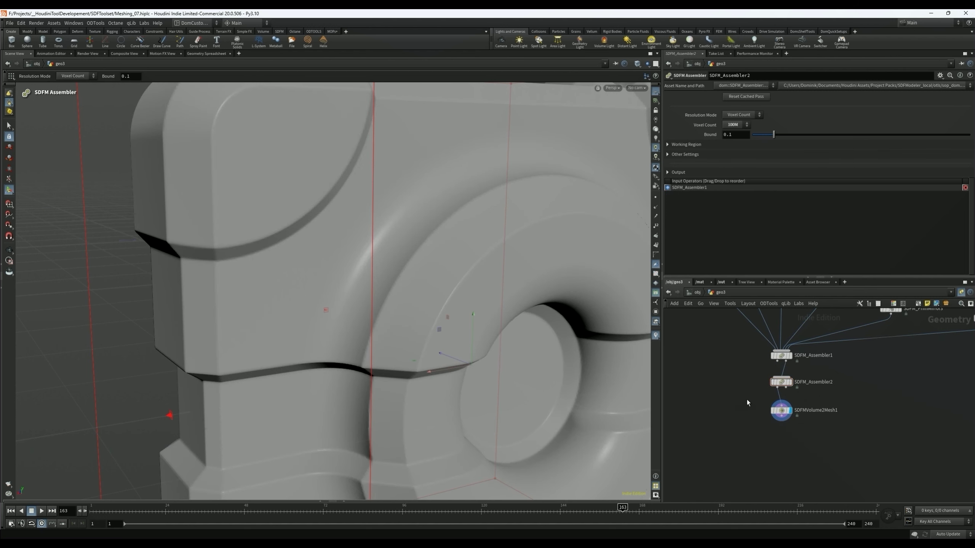
left_click(773, 410)
right_click_drag(430, 304, 347, 305, "alt")
scroll(347, 304, "up", 6)
key("ctrl+s")
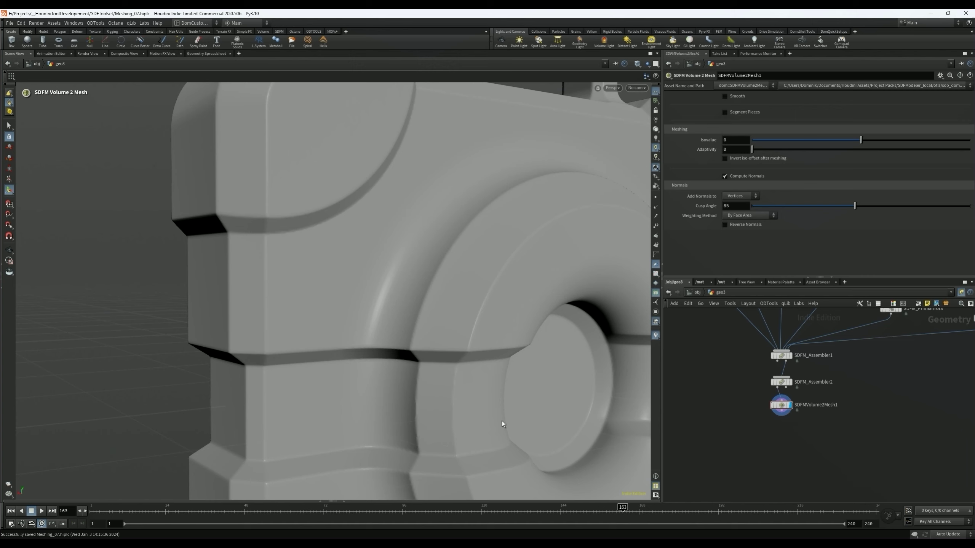
- Add an Attribute Promote node below SDFMVolume2Mesh1
key("Tab")
key("Escape")
key("Tab")
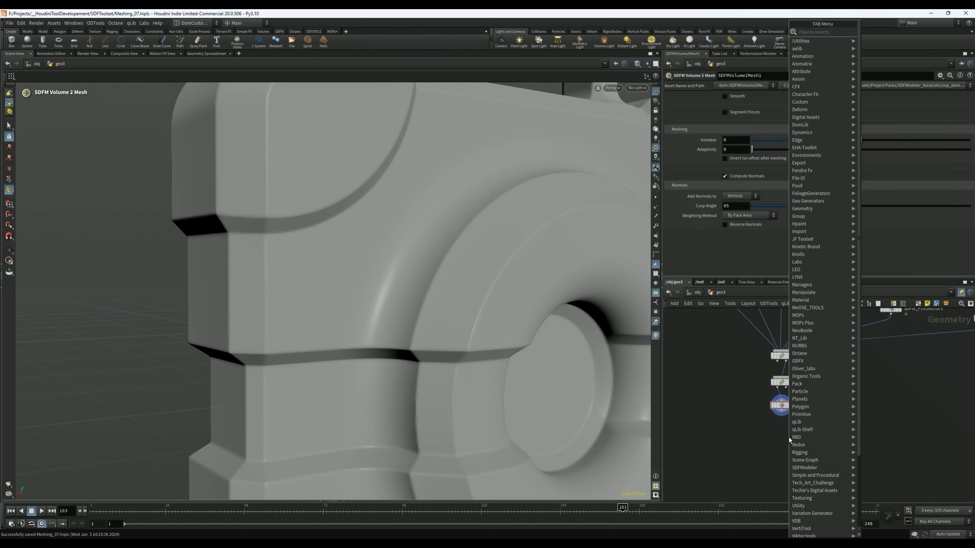
type("promo")
key("Return")
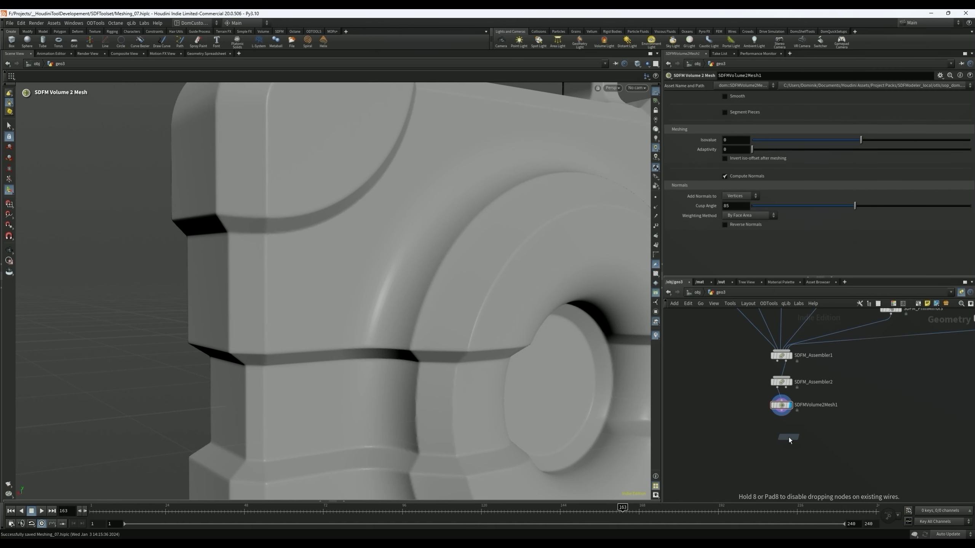
left_click(791, 424)
left_click(792, 423)
- Set the Attribute Promote node to promote the N attribute from Vertex to Point
left_click(739, 106)
left_click(737, 122)
left_click(966, 97)
left_click(960, 104)
- Add an Attribute Blur node, wire it below attribpromote1 and display its result
key("Tab")
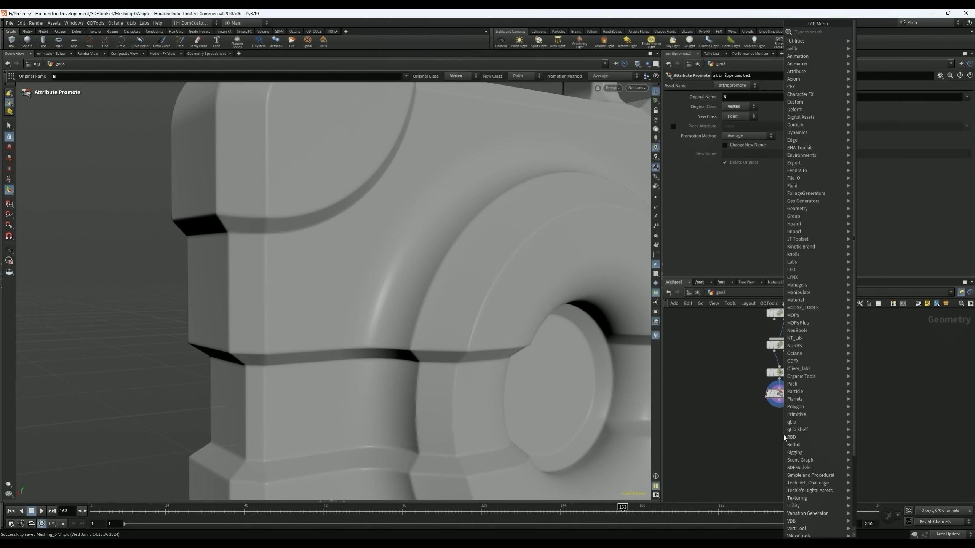
type("attribb")
key("Return")
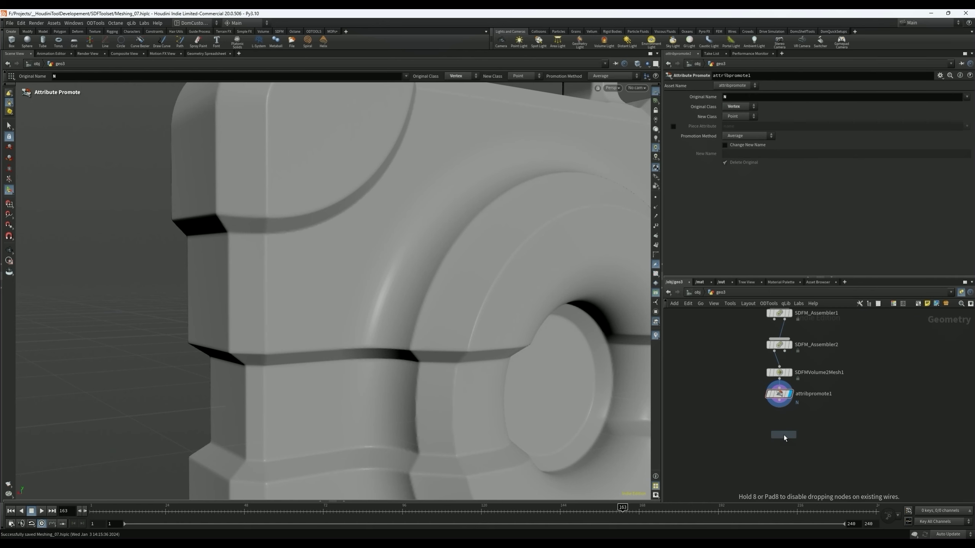
scroll(784, 438, "up", 1)
left_click(779, 417)
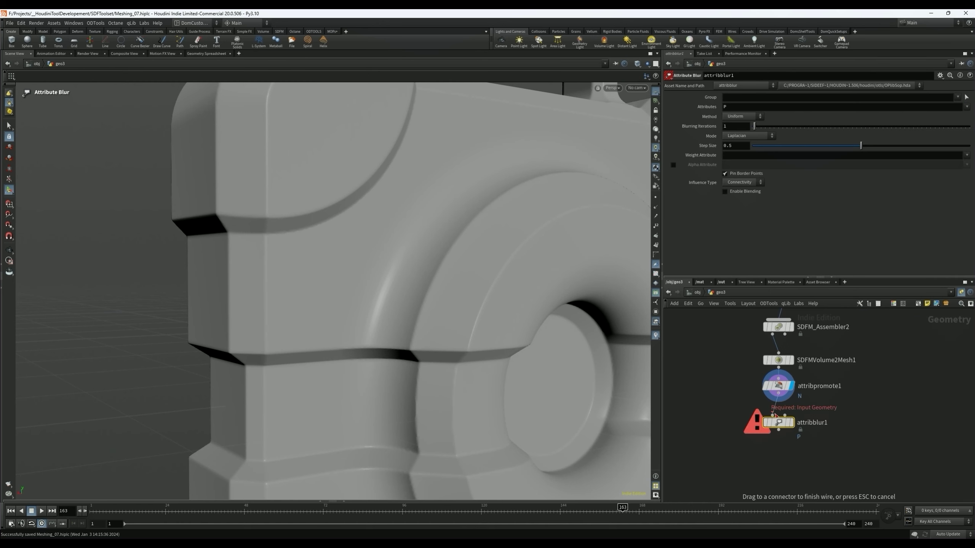
left_click(792, 422)
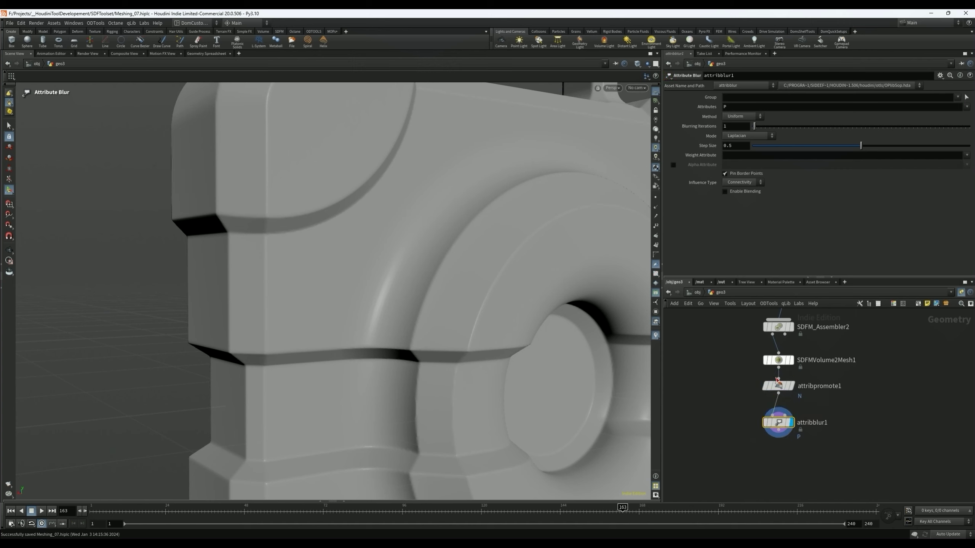
- Add a Normal node after attribblur1 and set the blurring iterations to 6
mouse_move(754, 127)
left_mouse_down()
mouse_move(815, 130)
mouse_move(731, 129)
mouse_move(824, 131)
mouse_move(708, 131)
mouse_move(832, 135)
mouse_move(776, 128)
mouse_move(850, 150)
mouse_move(741, 149)
left_mouse_up()
key("Tab")
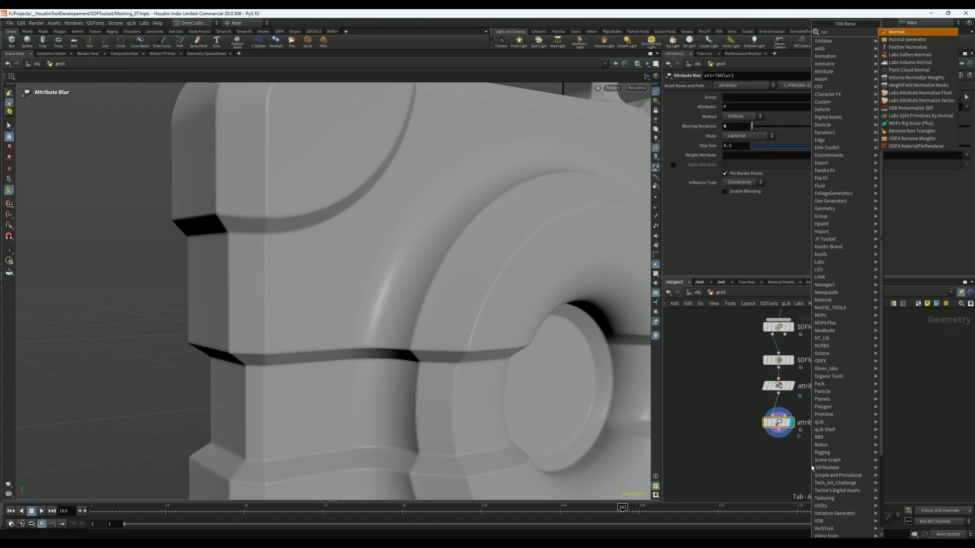
mouse_move(755, 128)
left_mouse_down()
mouse_move(831, 130)
mouse_move(726, 131)
mouse_move(765, 131)
left_mouse_up()
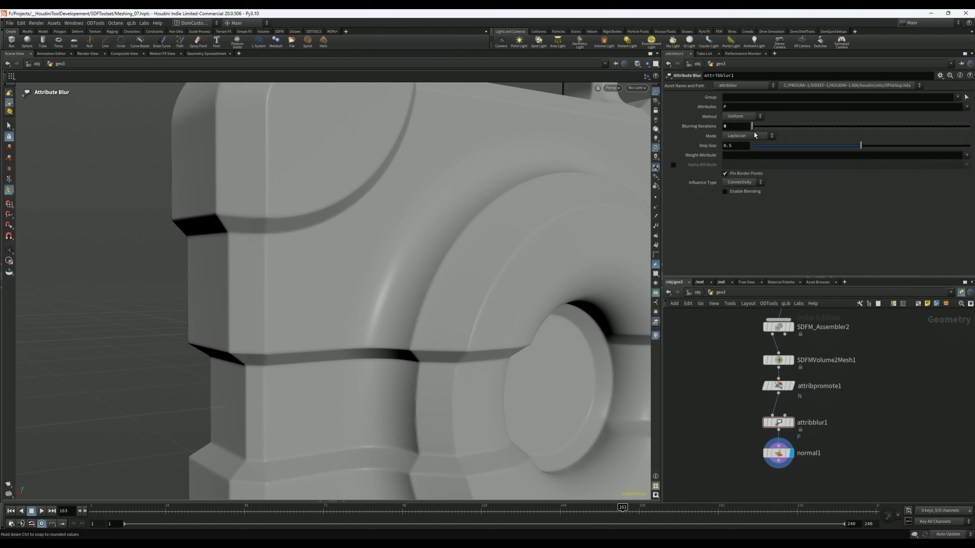
left_click_drag(471, 339, 459, 353, "alt")
key("Return")
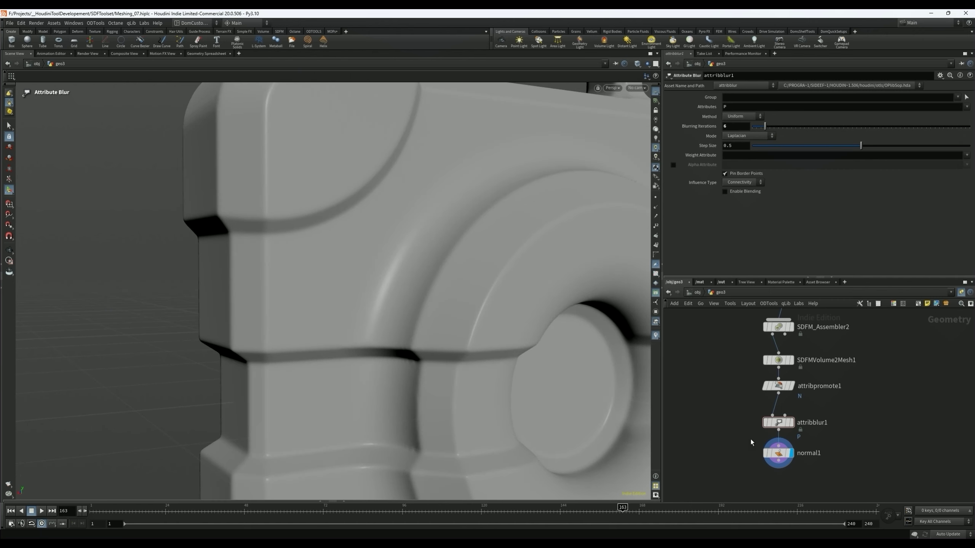
- Remove the Normal node and set attribblur1 to blur attributes P N with 4 iterations
left_click_drag(764, 127, 726, 133)
left_click(742, 106)
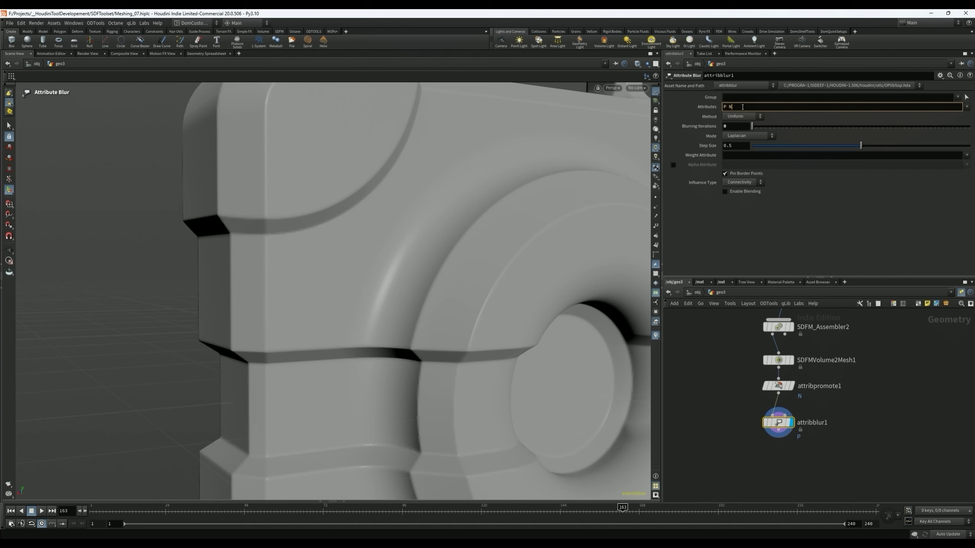
key("Return")
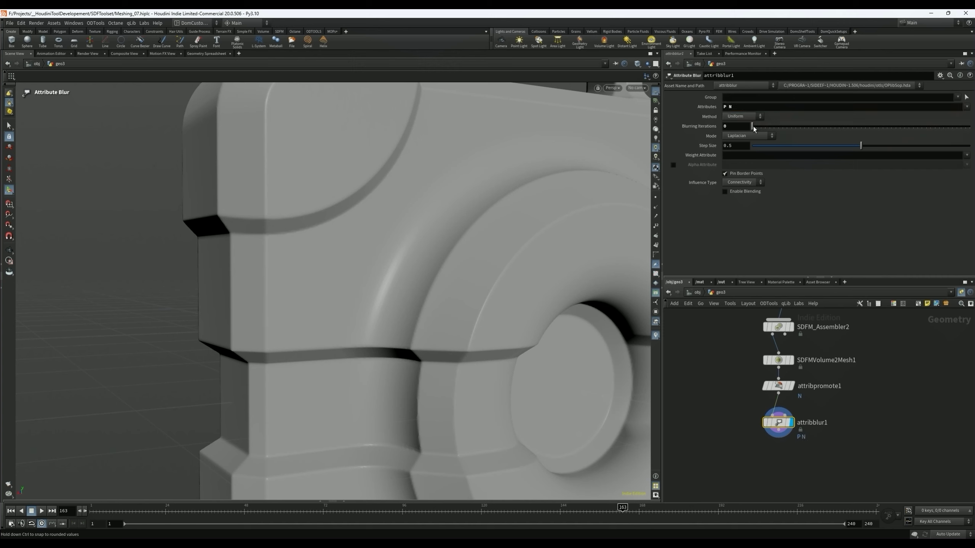
left_click_drag(754, 126, 758, 123)
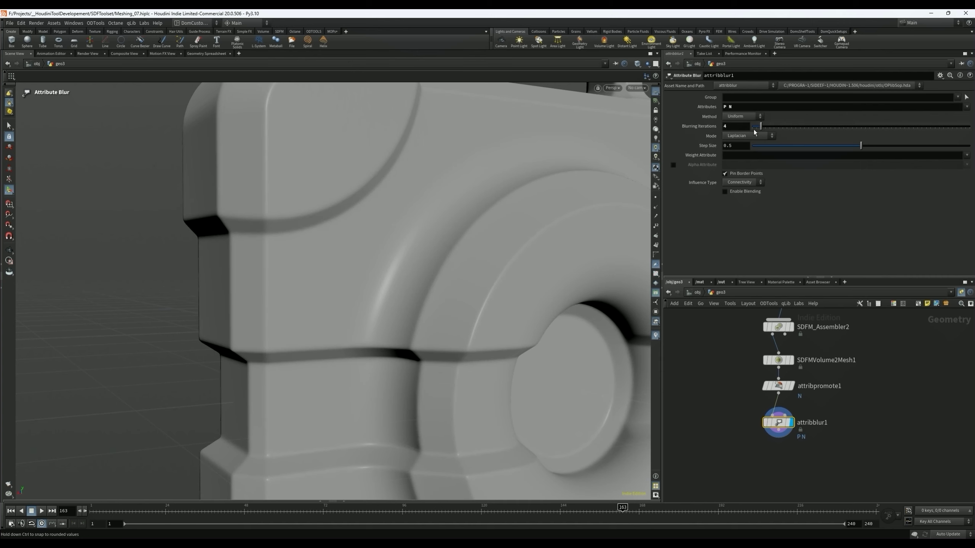
- Examine the blurred edges and surfaces of the case from several angles and distances
right_click_drag(464, 299, 497, 355, "alt")
middle_click_drag(498, 354, 499, 286, "alt")
left_click_drag(499, 286, 385, 337, "alt")
right_click_drag(385, 338, 477, 270, "alt")
left_click_drag(476, 270, 475, 249, "alt")
right_click_drag(475, 249, 508, 284, "alt")
left_click_drag(508, 284, 373, 274, "alt")
right_click_drag(372, 274, 518, 268, "alt")
left_click_drag(421, 203, 499, 296, "alt")
middle_click_drag(499, 296, 419, 264, "alt")
left_click_drag(418, 265, 480, 319, "alt")
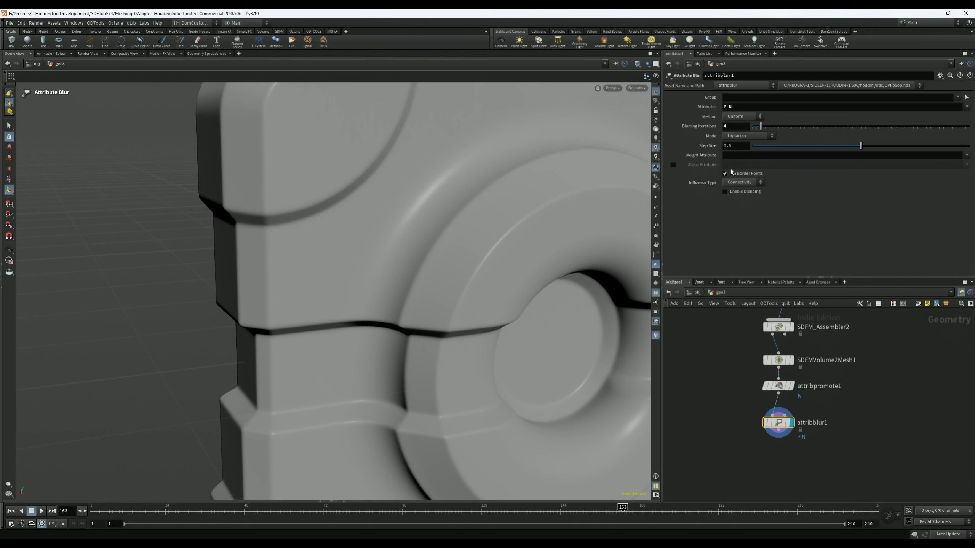
- Switch attribblur1 to Volume Preserving mode and set its blurring iterations to 42
left_click(737, 137)
left_click(741, 145)
left_click_drag(758, 127, 846, 125)
key("Escape")
left_click_drag(531, 242, 405, 253)
right_click_drag(405, 253, 313, 248)
left_click_drag(313, 247, 375, 286)
right_click_drag(375, 286, 507, 195, "alt")
left_click_drag(771, 128, 843, 127)
- Add a Smooth node branching from attribpromote1 beside attribblur1 and display its result
key("Tab")
type("nor")
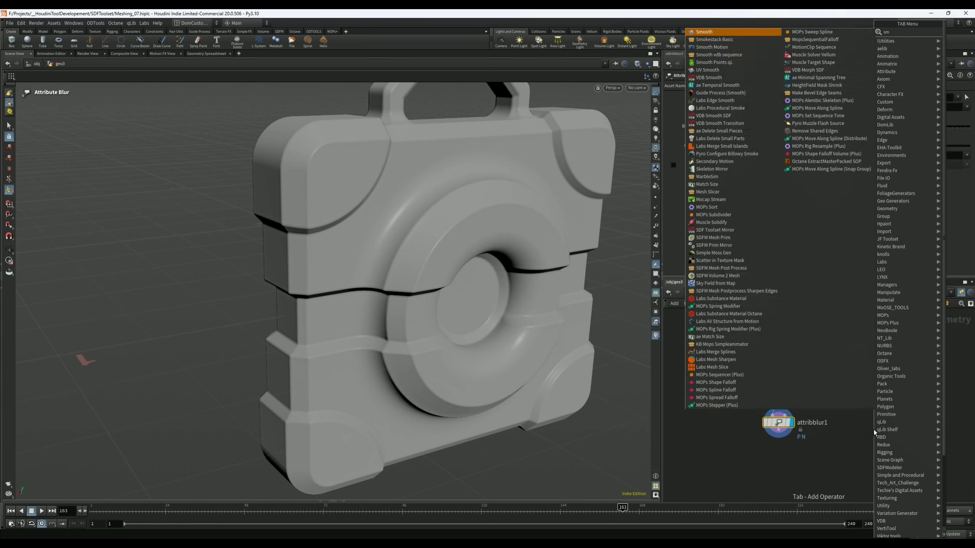
key("Return")
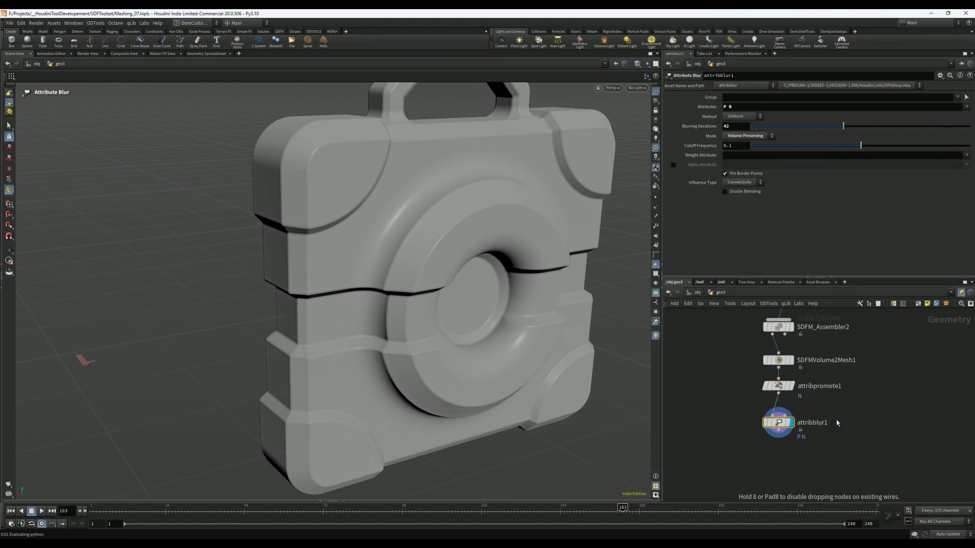
left_click(841, 422)
left_click_drag(564, 233, 441, 265, "alt")
right_click_drag(442, 265, 570, 216, "alt")
- Set the Smooth node's attributes to P N and inspect the smoothed case
left_click(754, 124)
type("N")
key("Return")
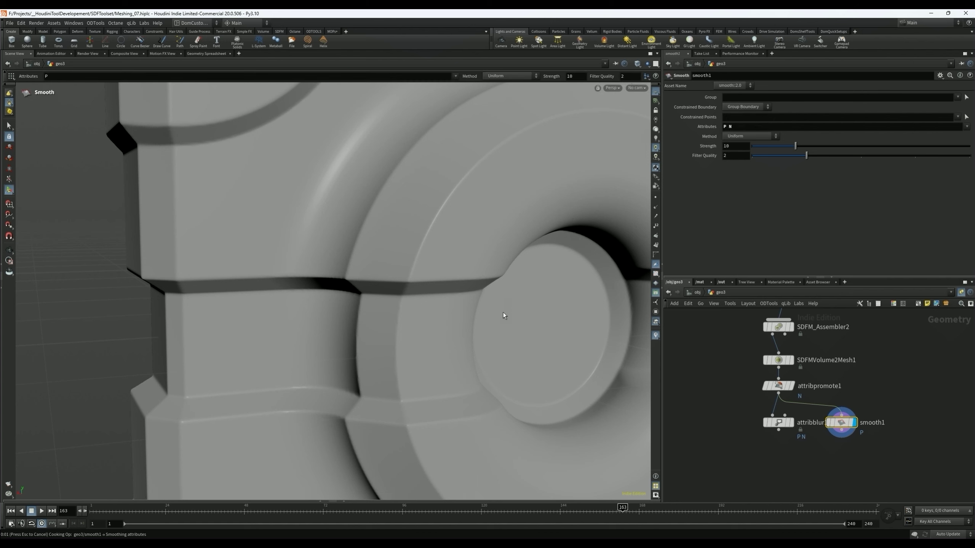
key("Escape")
left_click_drag(396, 323, 402, 380)
scroll(419, 367, "up", 1)
- Compare the Attribute Blur and Smooth results on the case and check the resolution settings of SDFM_Assembler2
left_click(783, 423)
left_click(846, 424)
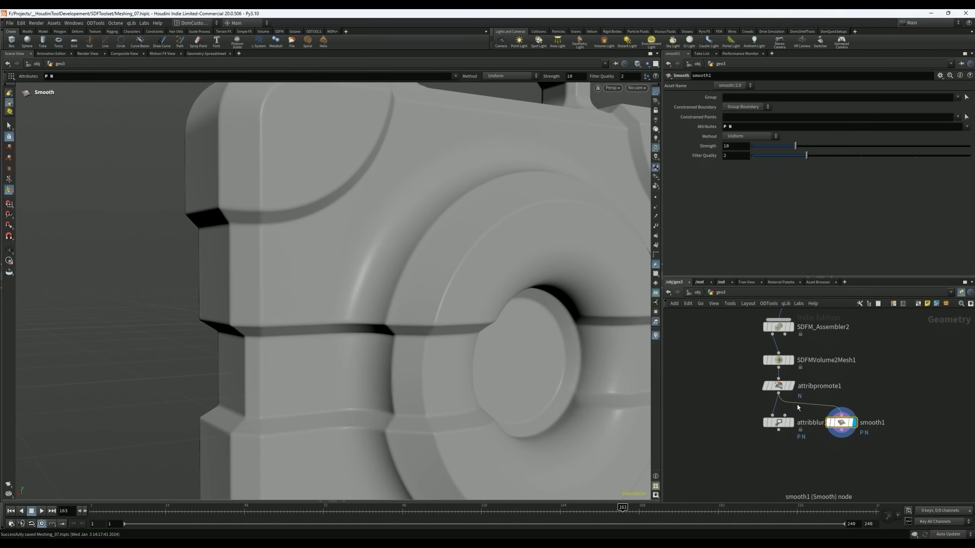
key("Escape")
left_click_drag(398, 322, 448, 374)
left_click_drag(383, 355, 472, 314)
left_click_drag(744, 347, 831, 325)
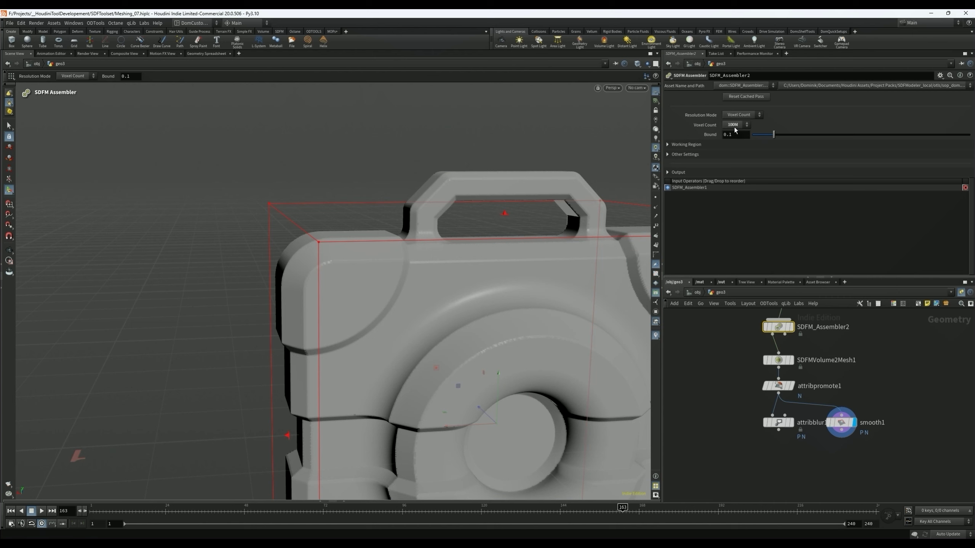
left_click(763, 473)
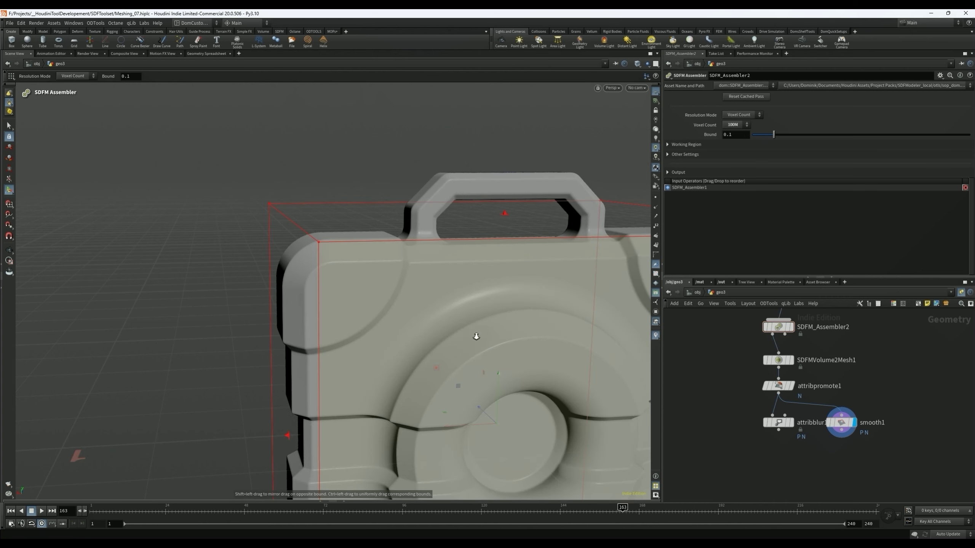
left_click_drag(471, 343, 490, 368, "alt")
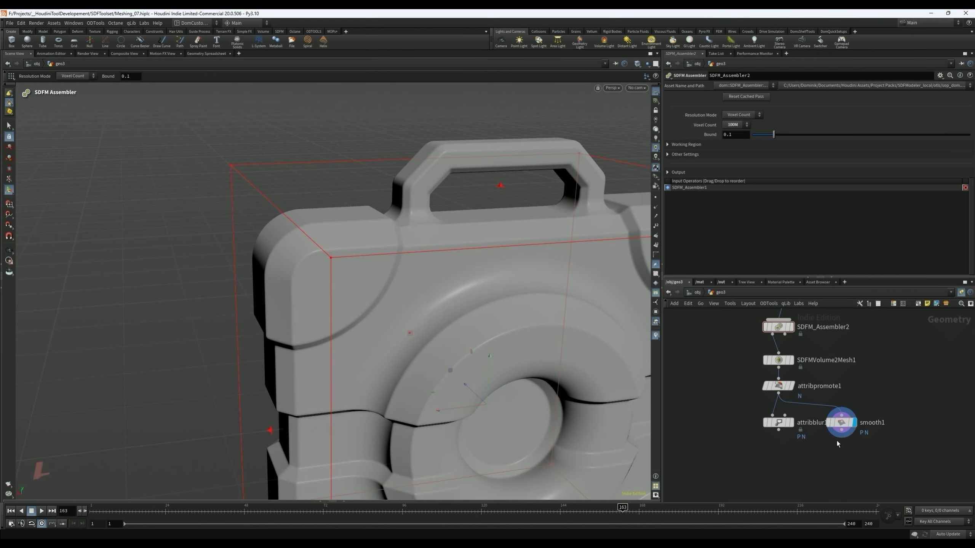
- Delete the Attribute Promote, Attribute Blur and Smooth nodes below SDFMVolume2Mesh1
middle_click_drag(825, 459, 854, 458)
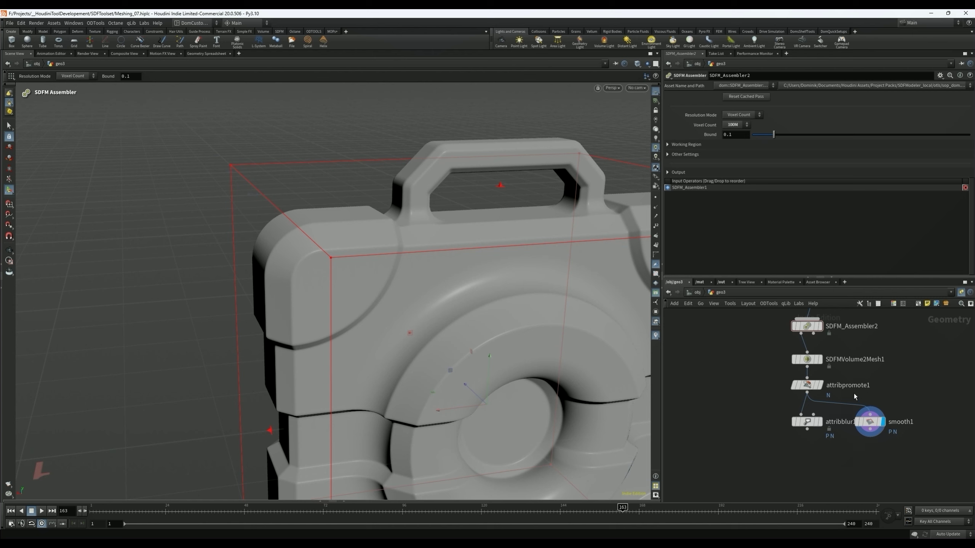
key("Delete")
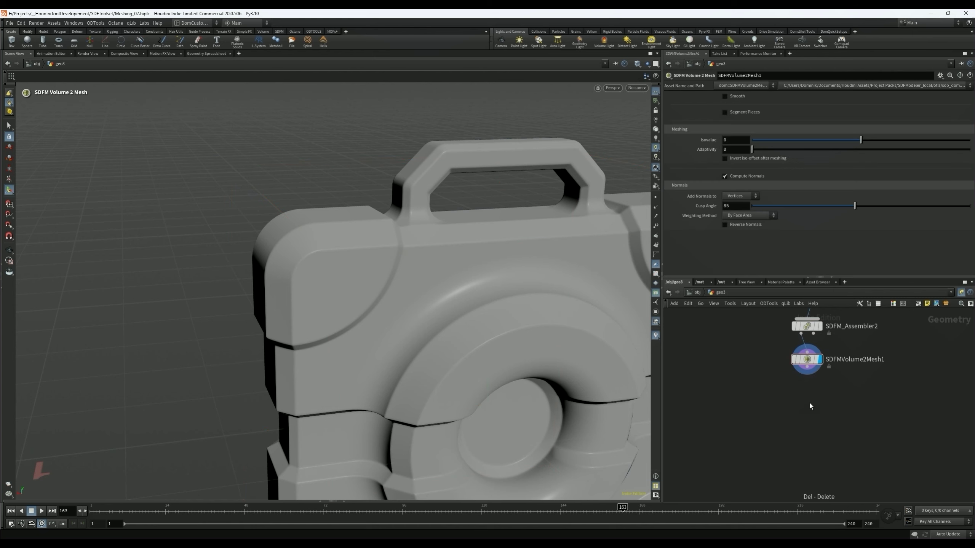
- Add a Labs Mesh Sharpen node below SDFMVolume2Mesh1 and display its result on the case
key("Tab")
type("remesh")
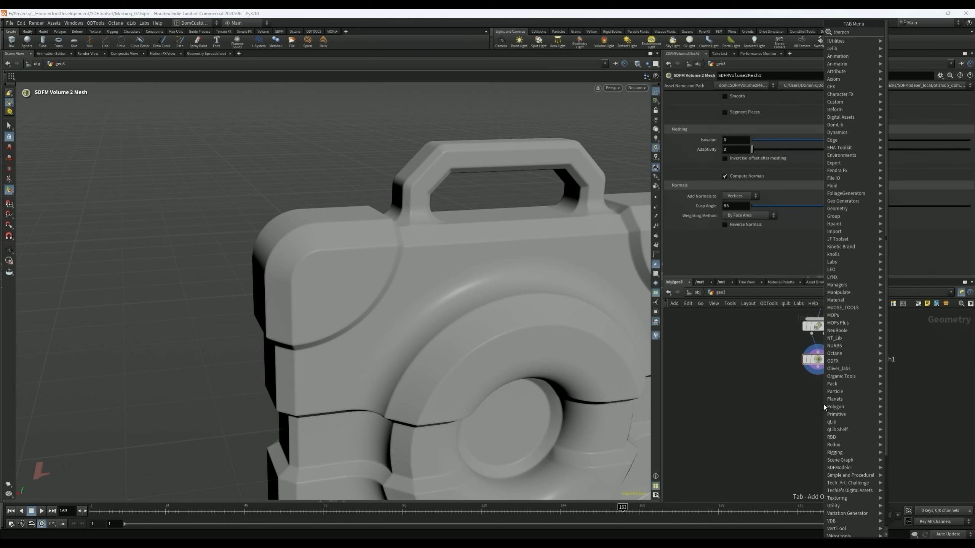
key("Return")
left_click(823, 401)
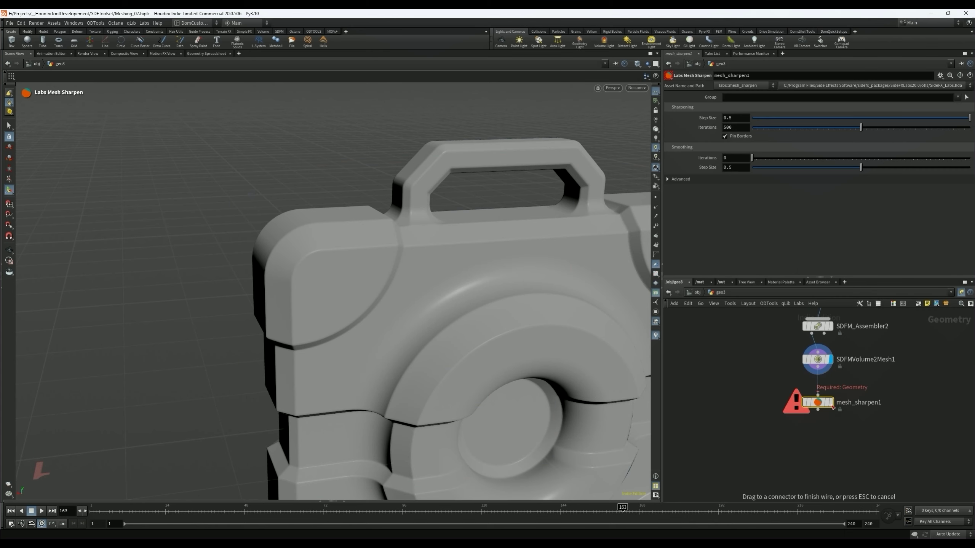
left_click(830, 403)
mouse_move(453, 337)
left_mouse_down("alt")
mouse_move(465, 314)
mouse_move(478, 334)
left_mouse_up("alt")
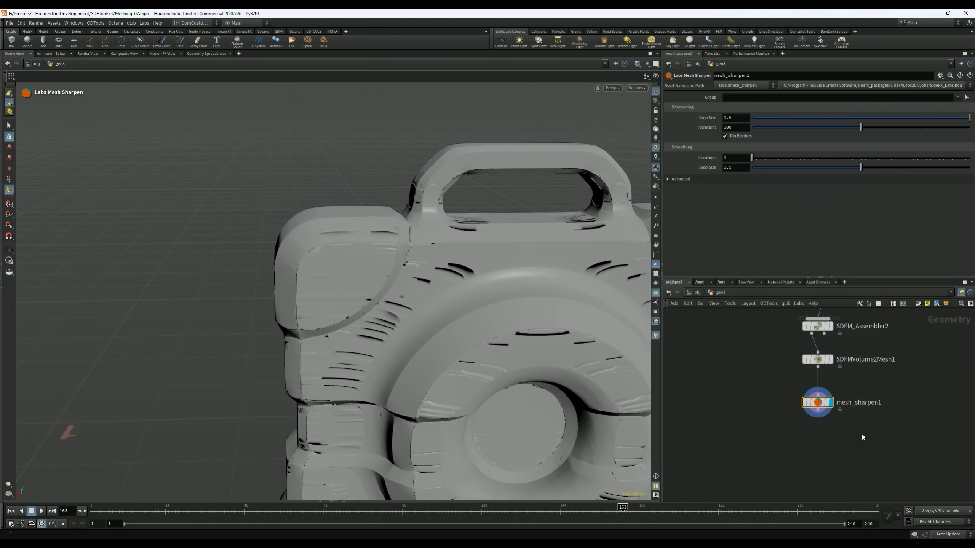
- Add a Normal node below mesh_sharpen1 and display its result
key("Tab")
type("normal")
key("Return")
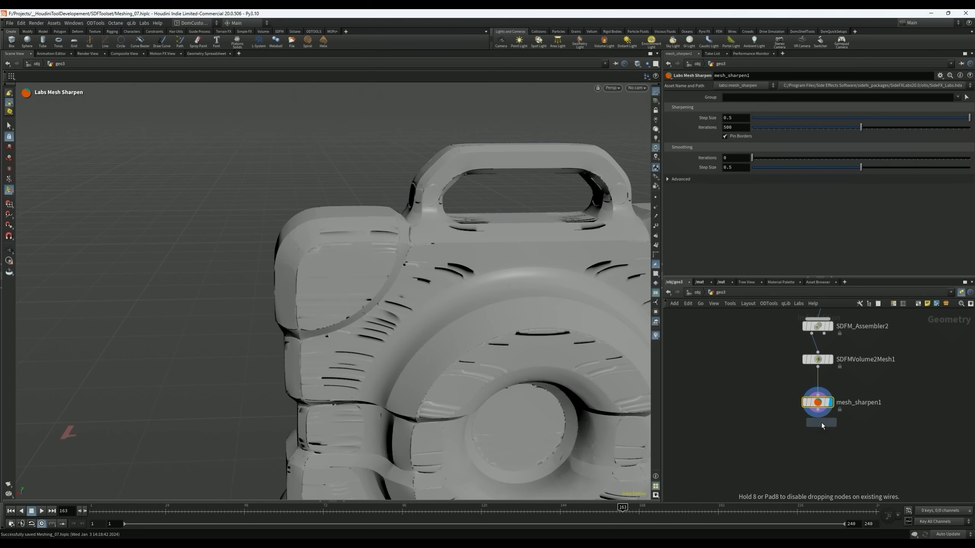
left_click(827, 432)
left_click(821, 428)
- Inspect the sharpened case with recomputed normals around the handle, corners and ring from several angles
left_click_drag(479, 355, 324, 372, "alt")
right_click_drag(325, 372, 329, 390)
left_click_drag(328, 391, 314, 367)
right_click_drag(313, 367, 376, 303)
left_click_drag(376, 303, 427, 276)
right_click_drag(426, 276, 457, 288)
left_click_drag(457, 288, 384, 261)
middle_click_drag(383, 261, 359, 319)
left_click_drag(359, 318, 374, 299)
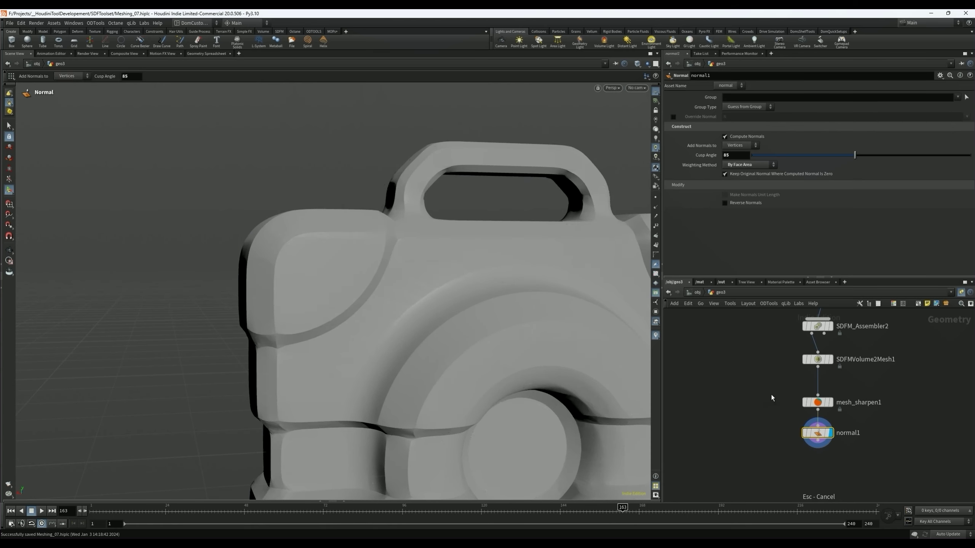
- Set the Mesh Sharpen node's sharpening step size to 0.03 and its iterations to 50
left_click(810, 403)
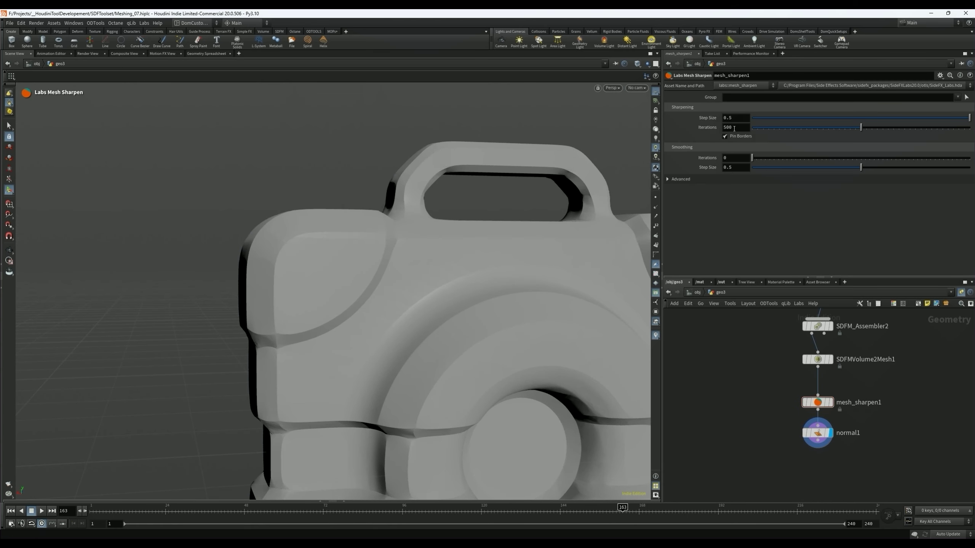
type("0.")
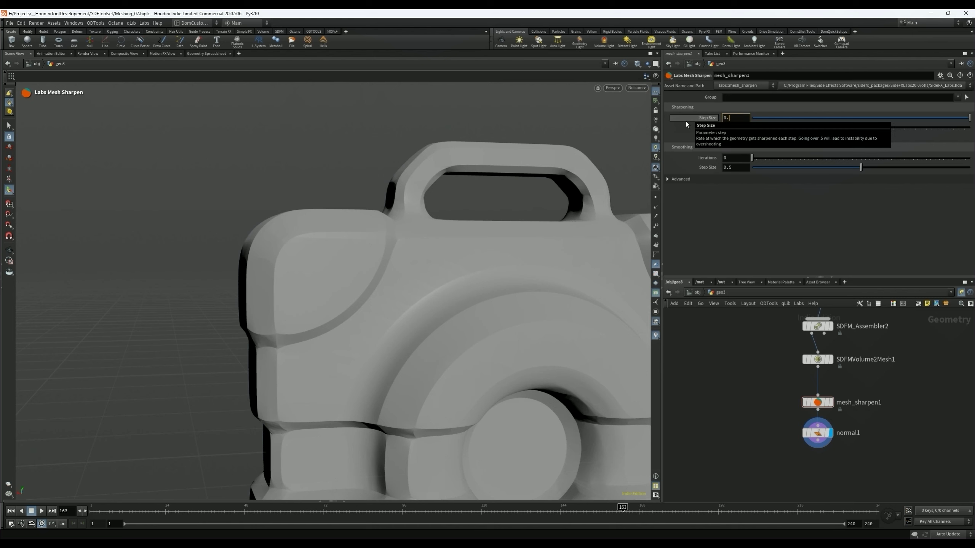
type("03")
key("Return")
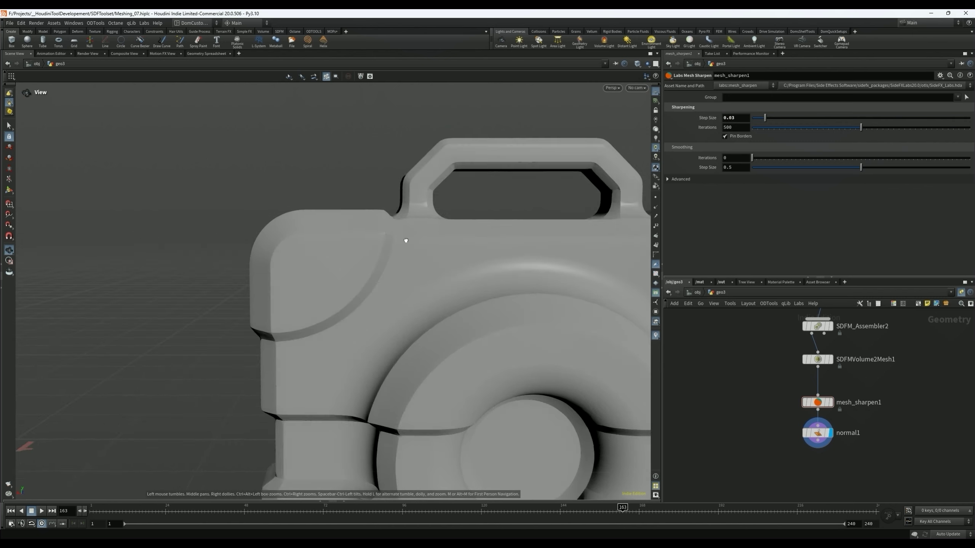
type("50")
key("Return")
scroll(375, 201, "up", 5)
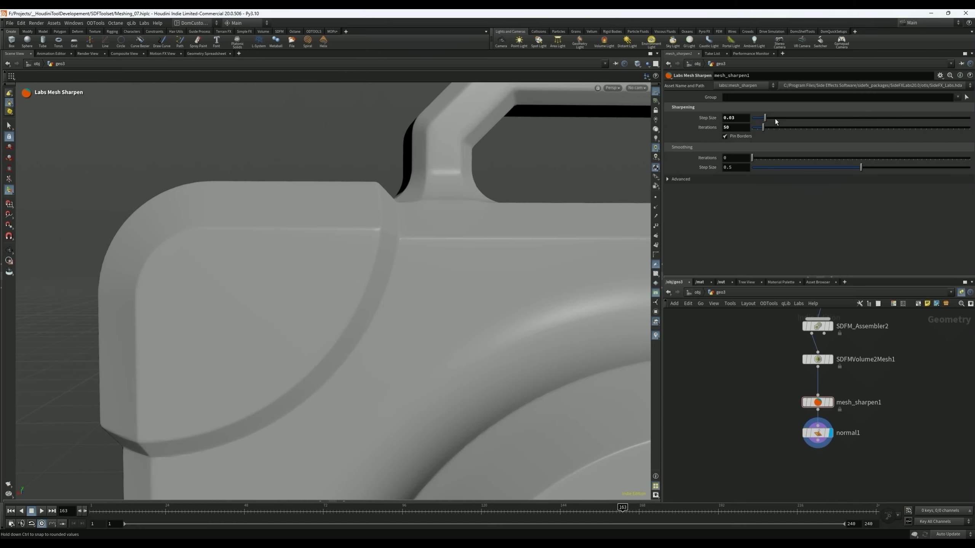
- Raise the sharpening iterations to 207 and open the Mesh Sharpen node's advanced curvature settings
left_click_drag(774, 129, 796, 126)
left_click_drag(370, 230, 392, 229, "alt")
key("Return")
left_click(679, 181)
left_click(741, 200)
left_click(738, 230)
- Examine the case's corner bevels, grooves and central ring with the stronger sharpening
left_click_drag(407, 246, 436, 273, "alt")
scroll(436, 273, "down", 3)
scroll(437, 272, "up", 15)
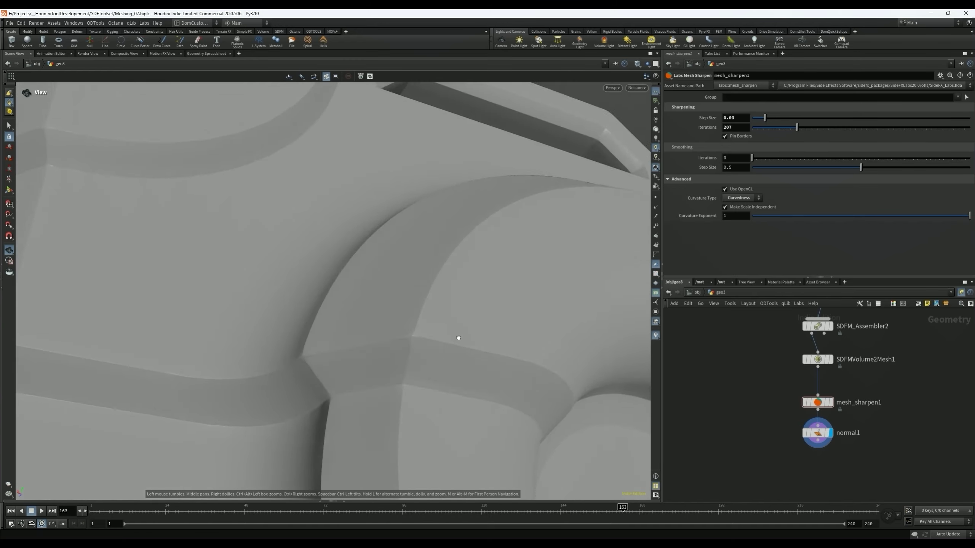
scroll(458, 338, "down", 5)
scroll(402, 338, "up", 4)
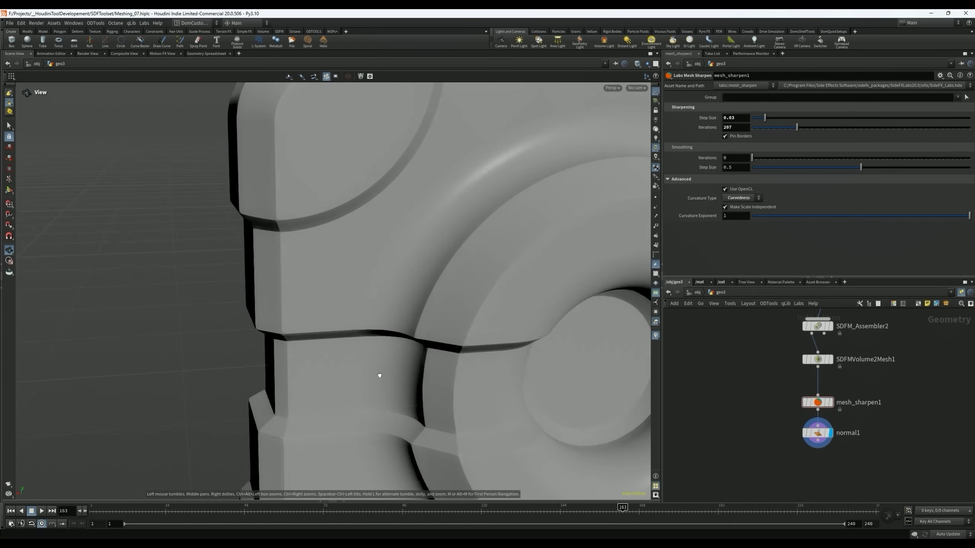
scroll(379, 375, "down", 4)
scroll(409, 342, "up", 2)
left_click_drag(393, 353, 363, 347)
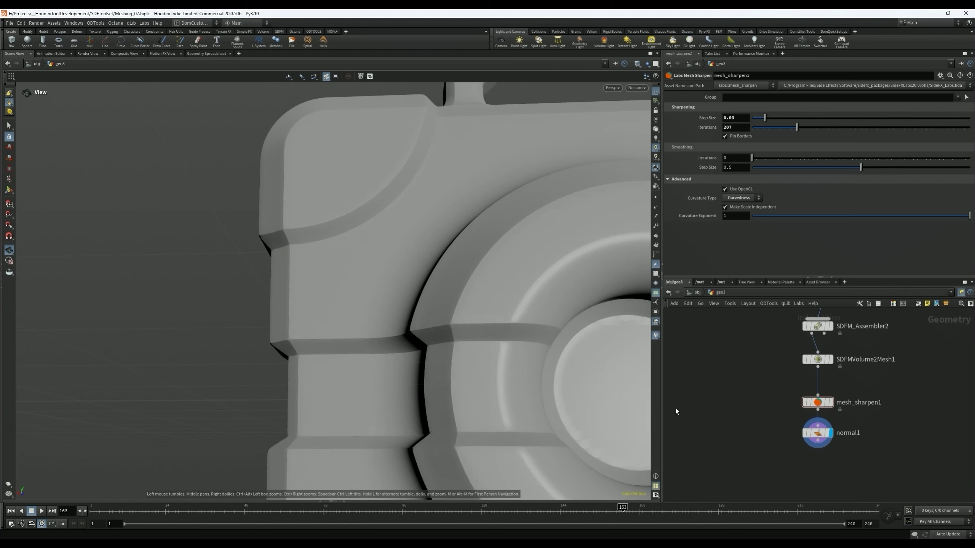
left_click_drag(445, 326, 398, 281, "alt")
scroll(425, 323, "up", 2)
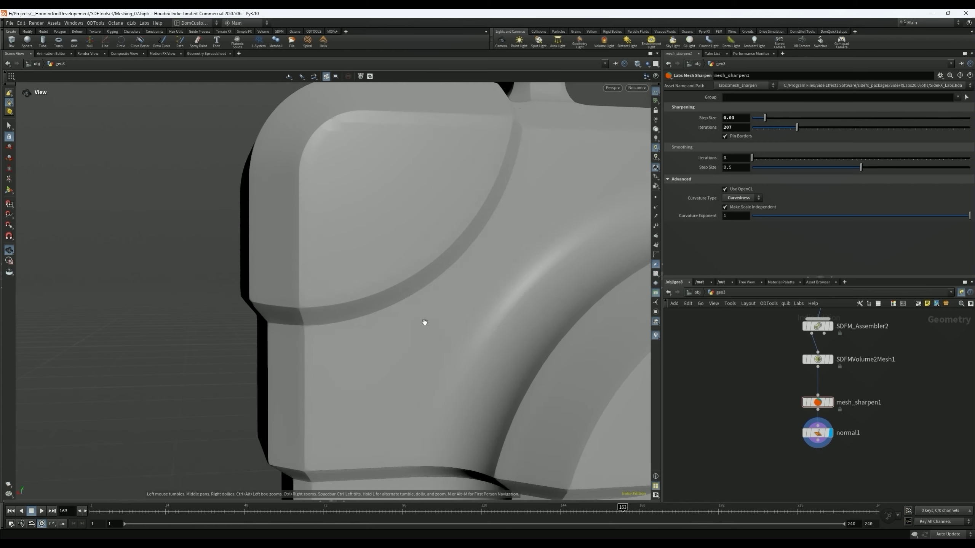
mouse_move(425, 322)
left_mouse_down()
mouse_move(384, 255)
mouse_move(337, 220)
mouse_move(470, 368)
mouse_move(427, 320)
mouse_move(444, 305)
mouse_move(471, 311)
mouse_move(410, 304)
mouse_move(439, 326)
mouse_move(527, 299)
left_mouse_up()
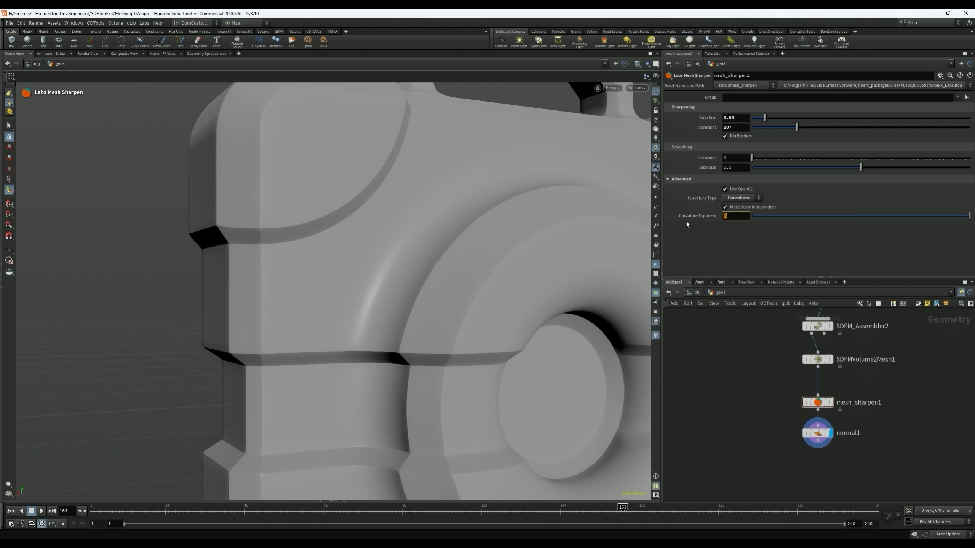
- Set the Mesh Sharpen node's curvature exponent to 0.5 and its step size to 0.06, checking the case
type("0.5")
key("Return")
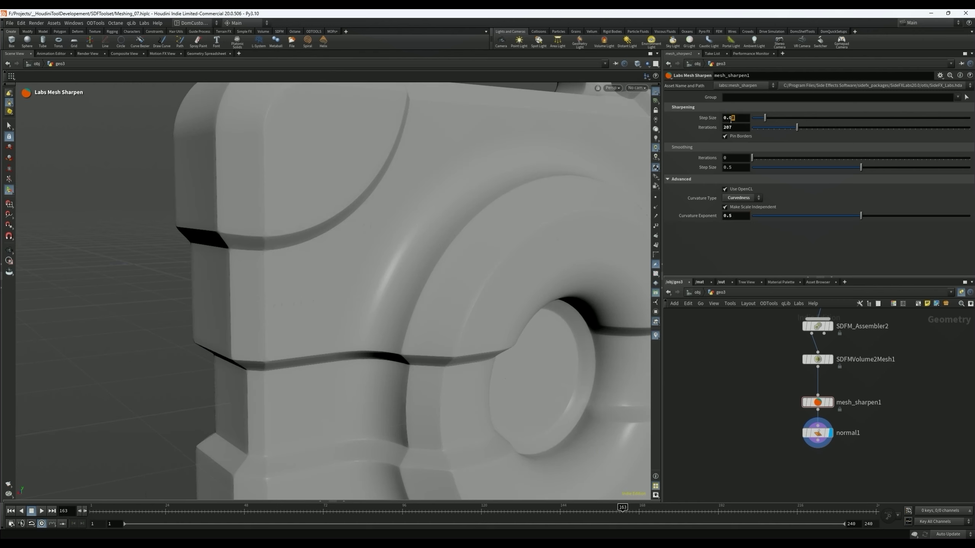
left_click_drag(483, 284, 451, 289)
right_click_drag(450, 289, 446, 319)
middle_click_drag(446, 319, 400, 336)
right_click_drag(401, 337, 395, 348)
left_click_drag(395, 347, 410, 298)
- Compare the unsharpened SDFMVolume2Mesh1 output with normal1's result, examining the case's corner and handle edges up close
left_click(829, 363)
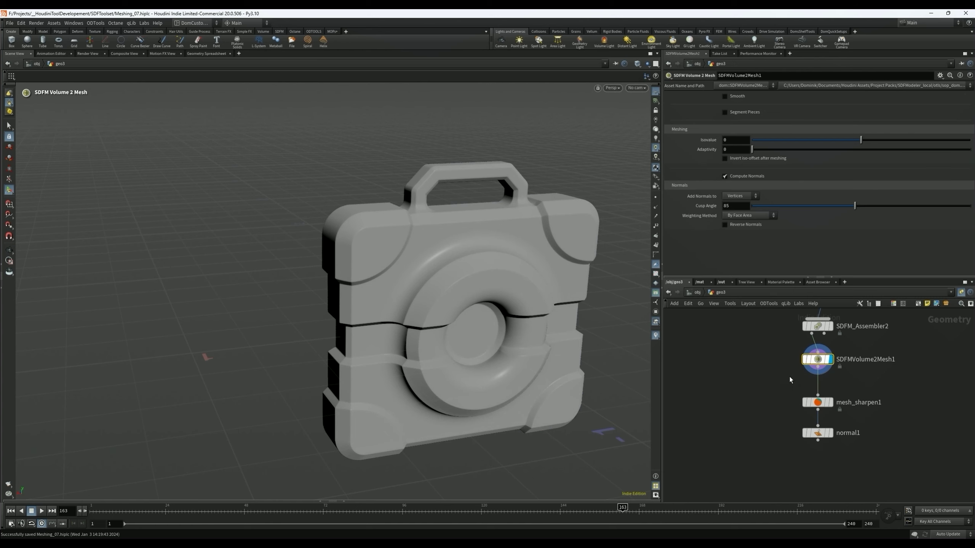
scroll(464, 219, "up", 5)
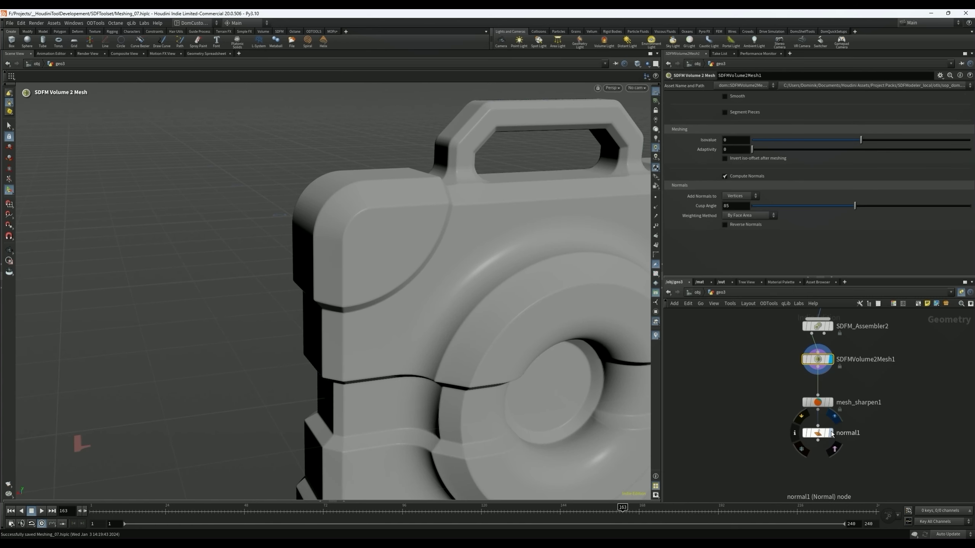
left_click(832, 433)
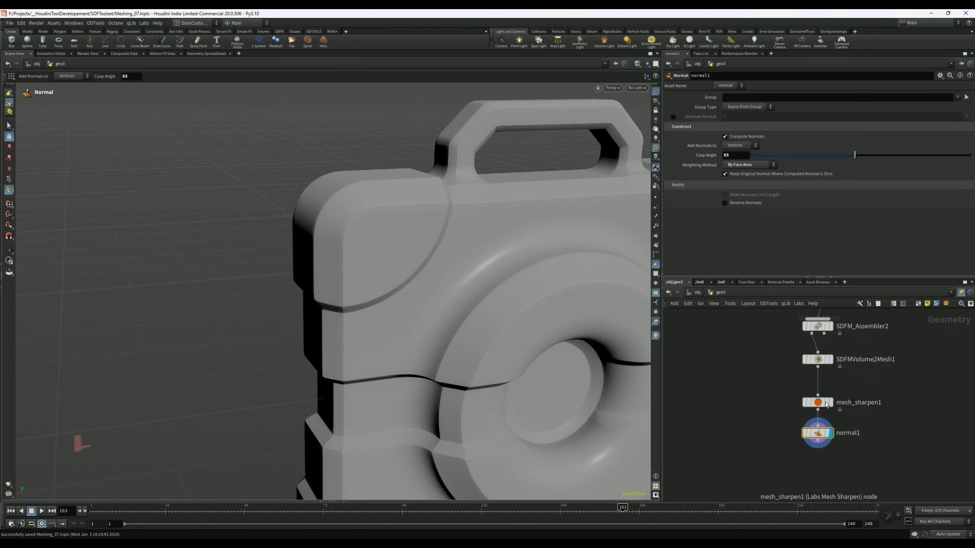
right_click_drag(529, 261, 472, 246)
left_click_drag(472, 246, 537, 215)
right_click_drag(341, 183, 526, 152)
left_click_drag(453, 165, 474, 175)
scroll(493, 159, "down", 2)
key("Return")
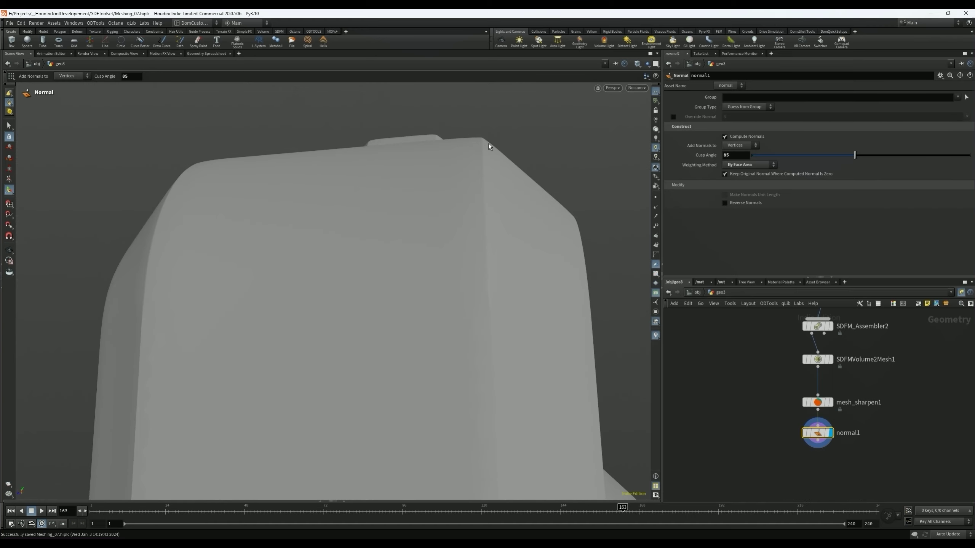
left_click_drag(279, 148, 239, 213, "alt")
right_click_drag(240, 213, 344, 246, "alt")
middle_click_drag(343, 246, 347, 371, "alt")
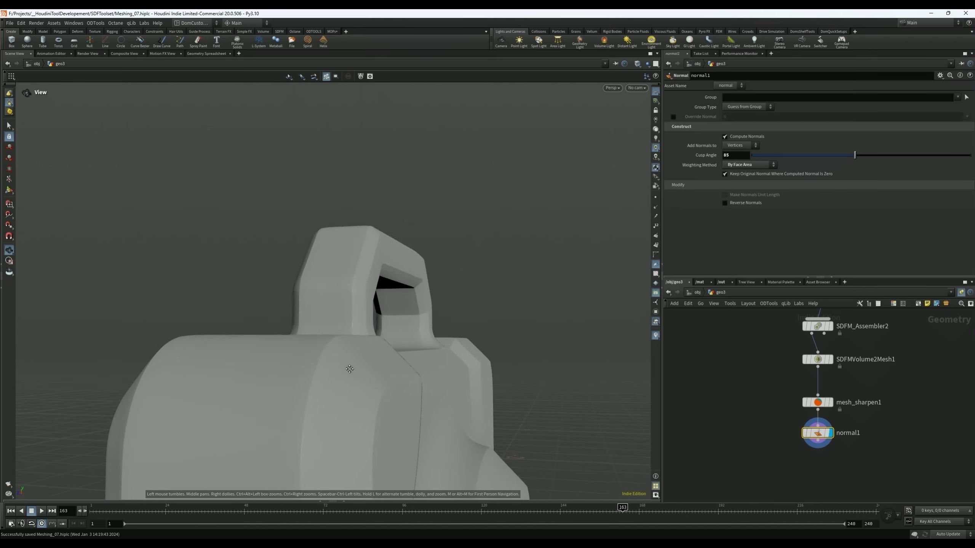
left_click_drag(347, 370, 307, 385, "alt")
middle_click_drag(307, 386, 423, 338, "alt")
right_click_drag(422, 338, 442, 346, "alt")
middle_click_drag(441, 346, 367, 305, "alt")
left_click_drag(368, 305, 357, 293, "alt")
- Display mesh_sharpen1, SDFMVolume2Mesh1 and normal1 in turn and examine the sharpening around the central ring
left_click(831, 404)
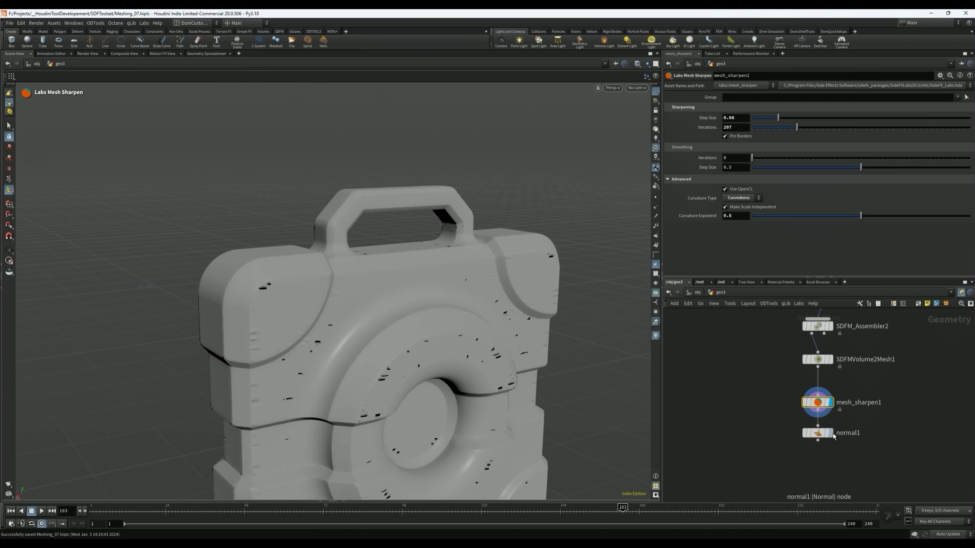
left_click(831, 360)
left_click(819, 360)
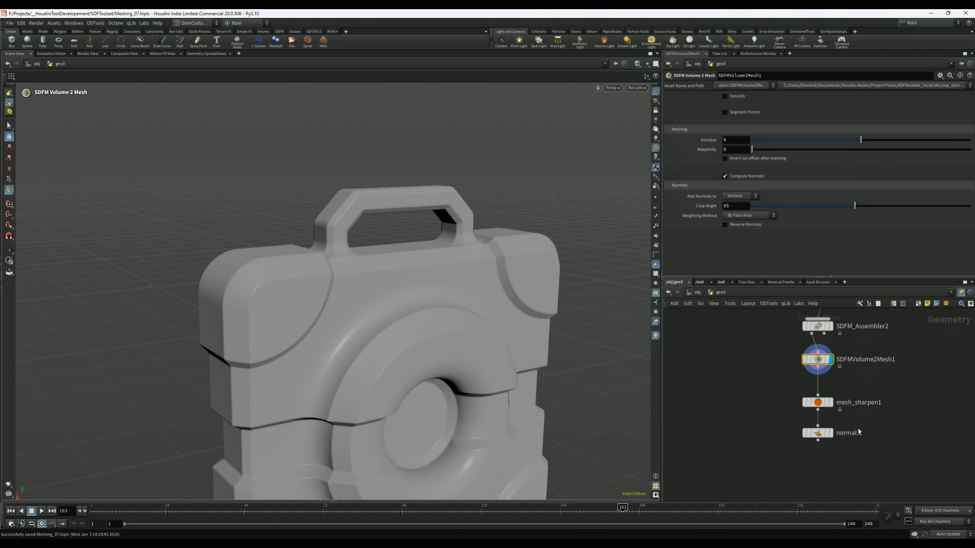
left_click(815, 434)
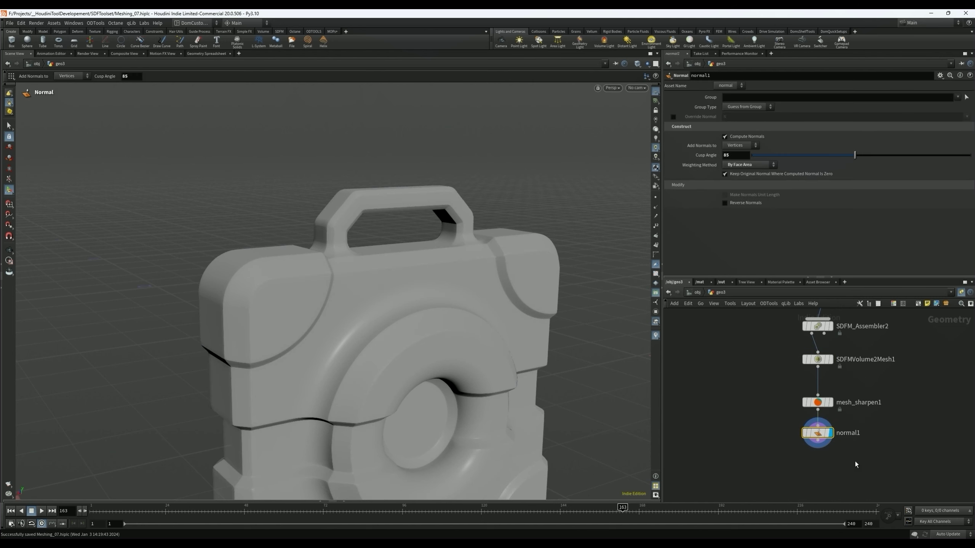
left_click_drag(415, 346, 394, 364, "alt")
right_click_drag(394, 364, 474, 334, "alt")
left_click_drag(474, 334, 406, 289, "alt")
right_click_drag(417, 305, 463, 301, "alt")
scroll(413, 301, "up", 8)
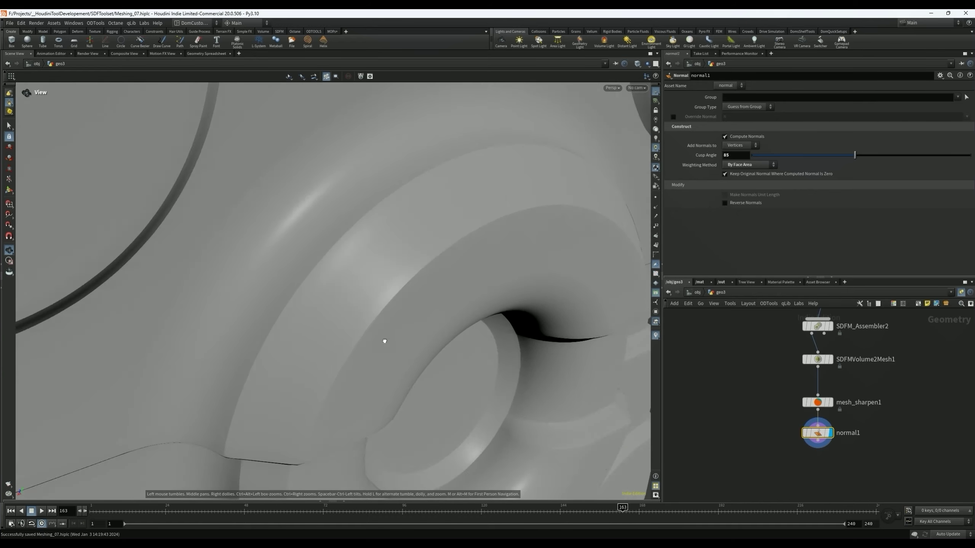
left_click_drag(385, 331, 411, 264, "alt")
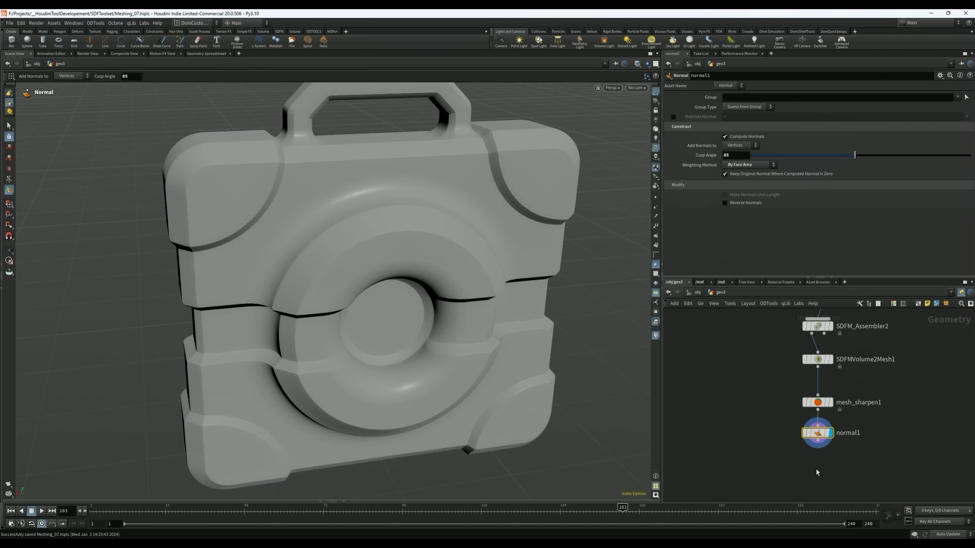
- Add a Fuse node below normal1
middle_click_drag(816, 469, 801, 442)
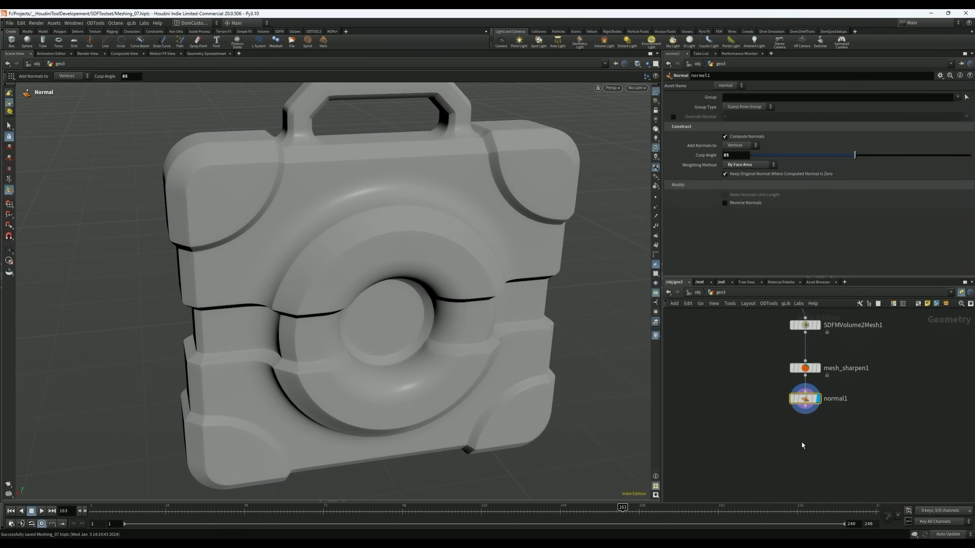
key("Tab")
type("null")
key("Return")
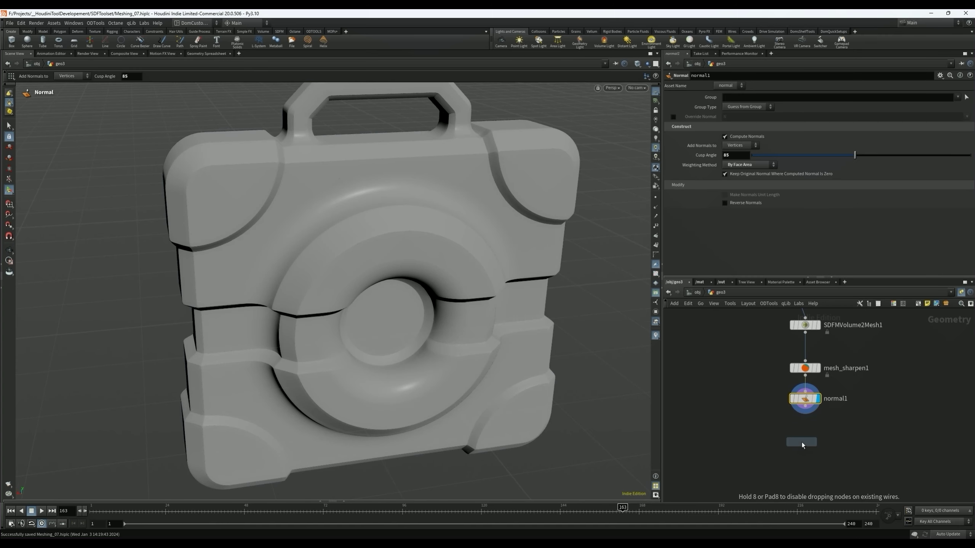
scroll(801, 443, "up", 1)
left_click(806, 431)
- Add a second Normal node below fuse1 and display its result
left_click_drag(333, 259, 328, 259)
right_click_drag(329, 259, 671, 411)
key("Tab")
key("Return")
left_click(806, 477)
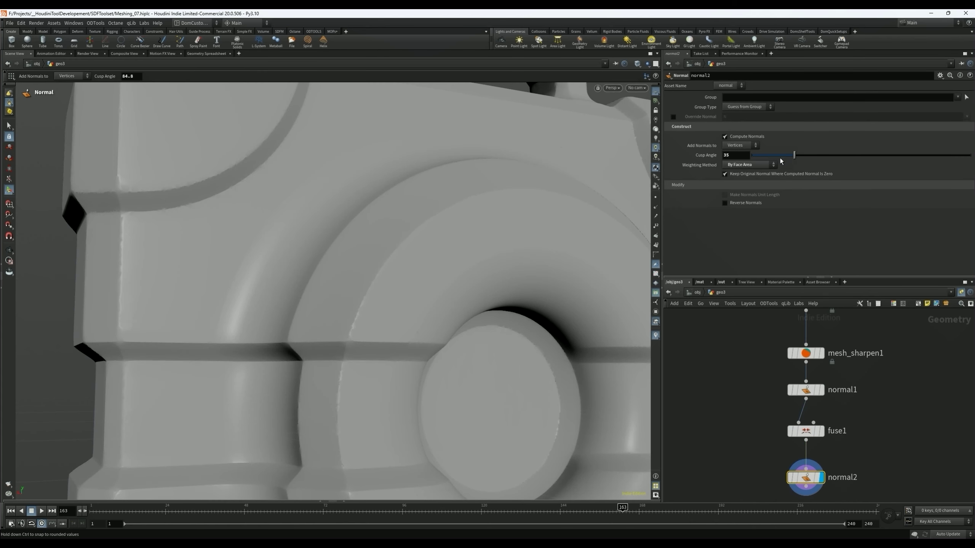
- Lower normal2's cusp angle to 16.7 and inspect the shading of the case's edges
scroll(374, 285, "down", 4)
left_click_drag(374, 285, 338, 326, "alt")
scroll(322, 310, "down", 3)
right_click_drag(267, 222, 398, 224, "alt")
left_click_drag(398, 224, 278, 319, "alt")
scroll(267, 401, "down", 4)
left_click_drag(268, 400, 434, 273, "alt")
scroll(326, 318, "down", 3)
scroll(526, 264, "up", 4)
- Add a PolyReduce node below normal2
middle_click_drag(841, 450, 832, 391)
key("Tab")
type("poly")
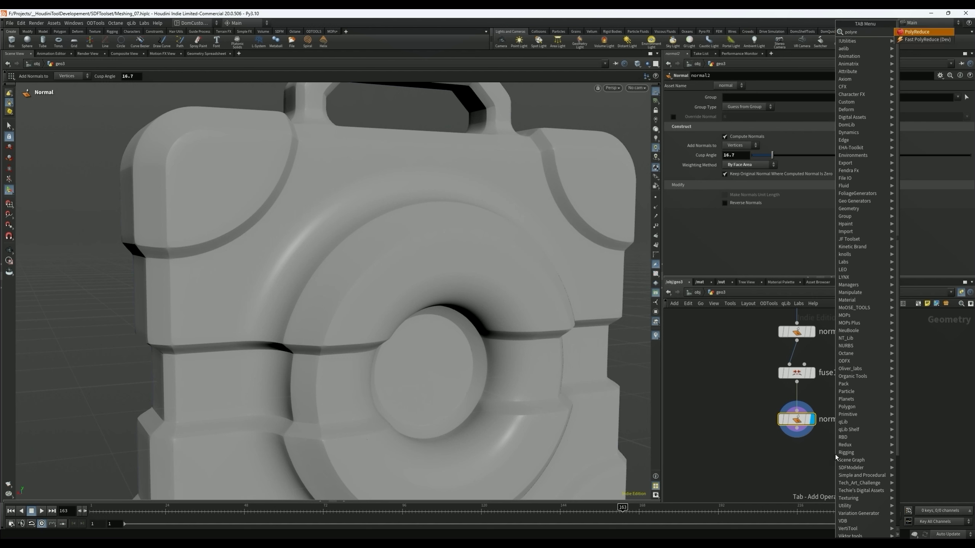
type("re")
key("Return")
left_click(798, 463)
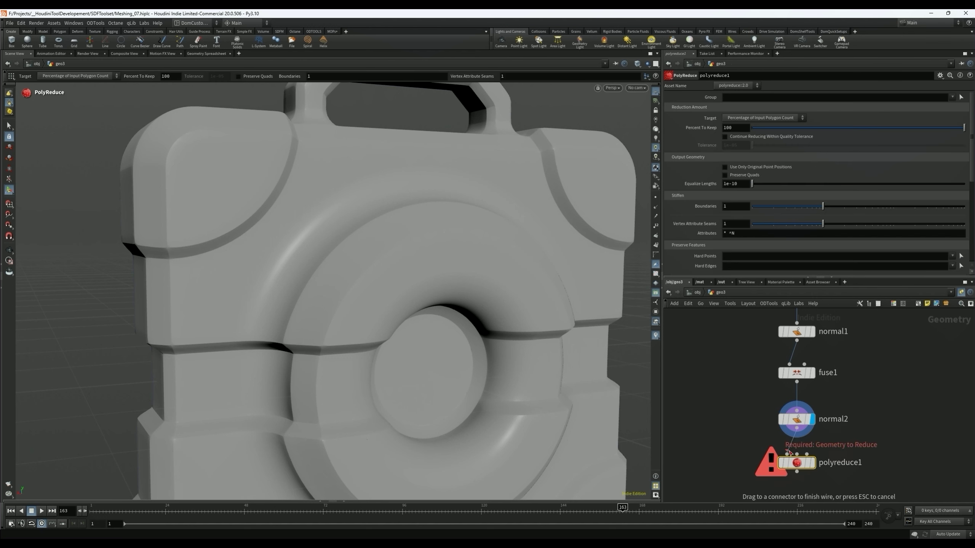
- Switch the viewport shading to Smooth Wire Shaded and inspect the mesh density of the case
left_click(465, 395)
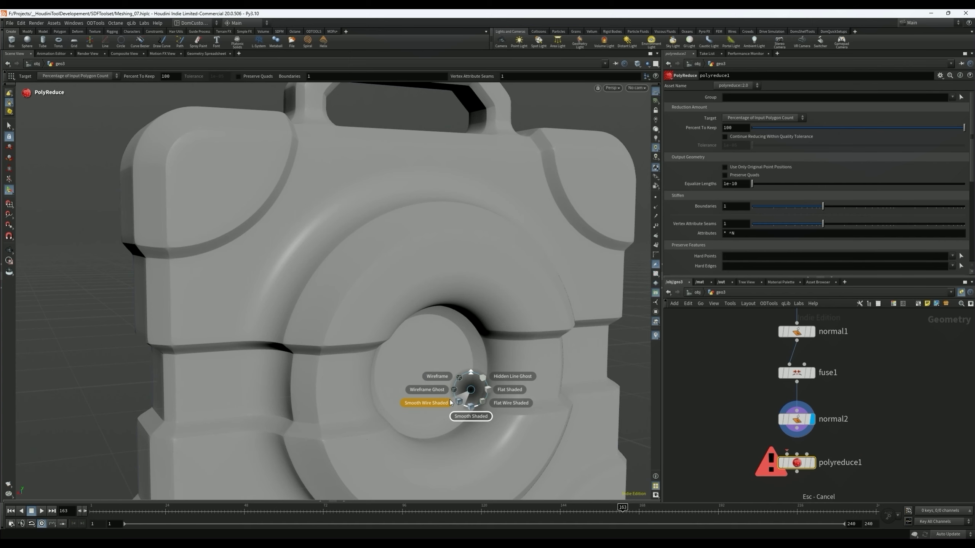
left_click(449, 399)
right_click_drag(400, 355, 511, 253, "alt")
mouse_move(511, 253)
left_mouse_down("alt")
mouse_move(411, 261)
mouse_move(371, 222)
mouse_move(279, 254)
mouse_move(307, 233)
left_mouse_up("alt")
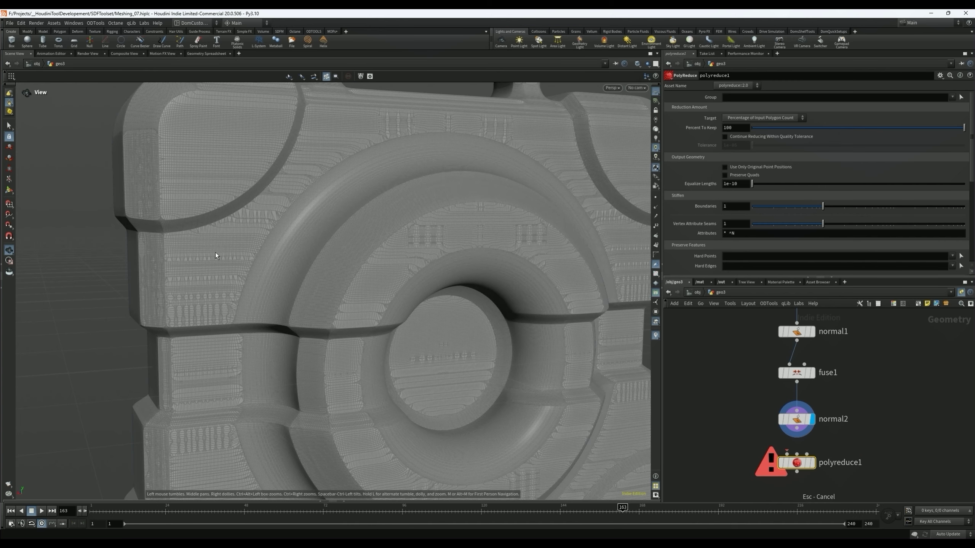
key("Return")
- Connect normal2 to polyreduce1, display the reduced mesh, and set the percent to keep to 15
left_click_drag(797, 428, 820, 466)
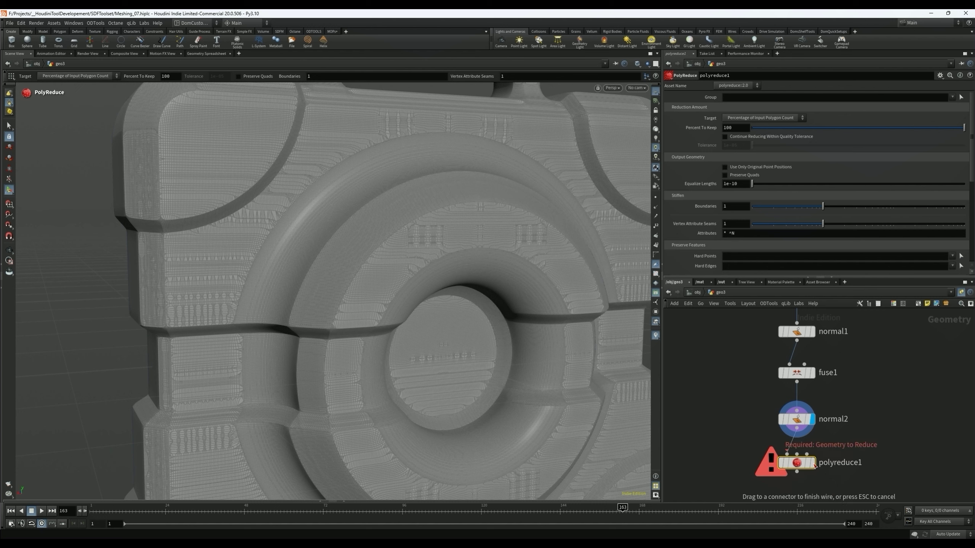
left_click(812, 464)
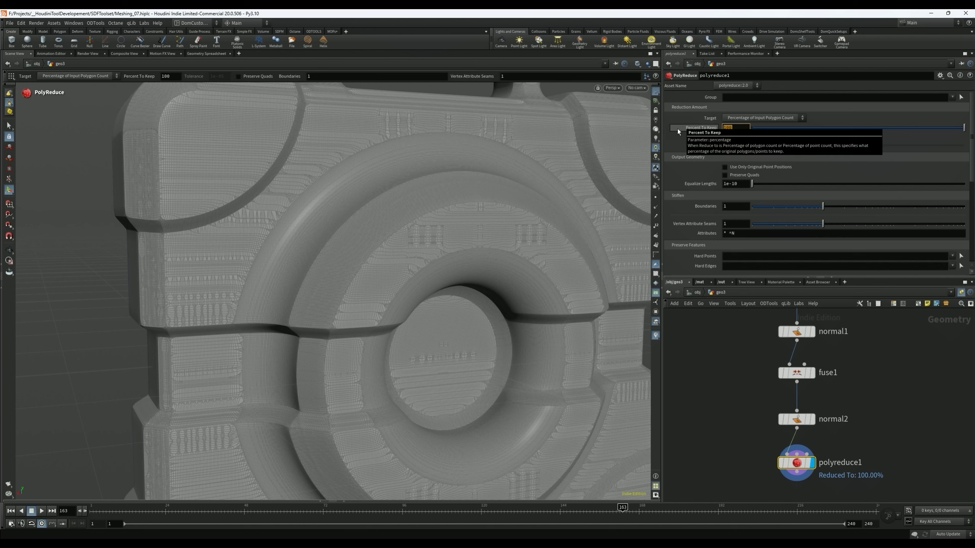
type("15")
key("Return")
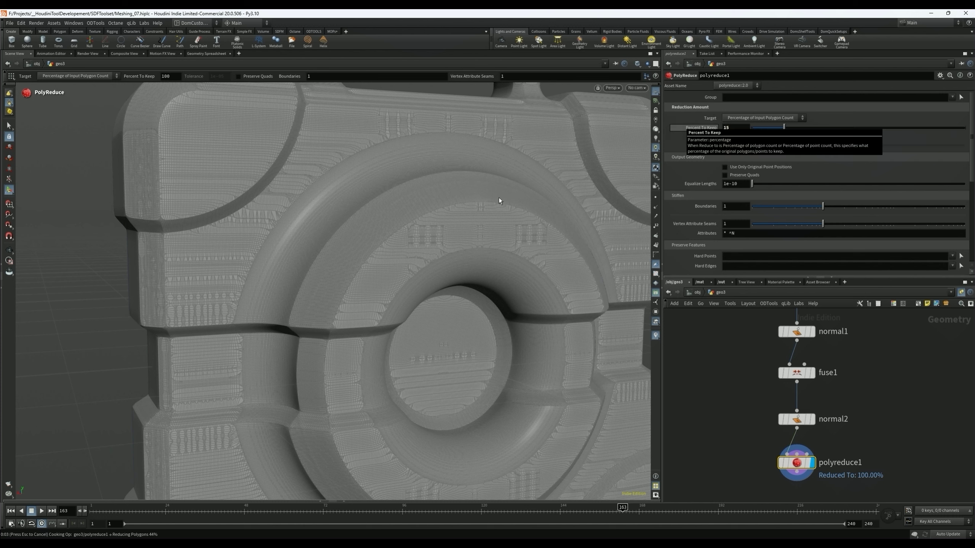
- Switch the viewport shading to Smooth Shaded and inspect the reduced case as a whole
key("v")
left_click(476, 246)
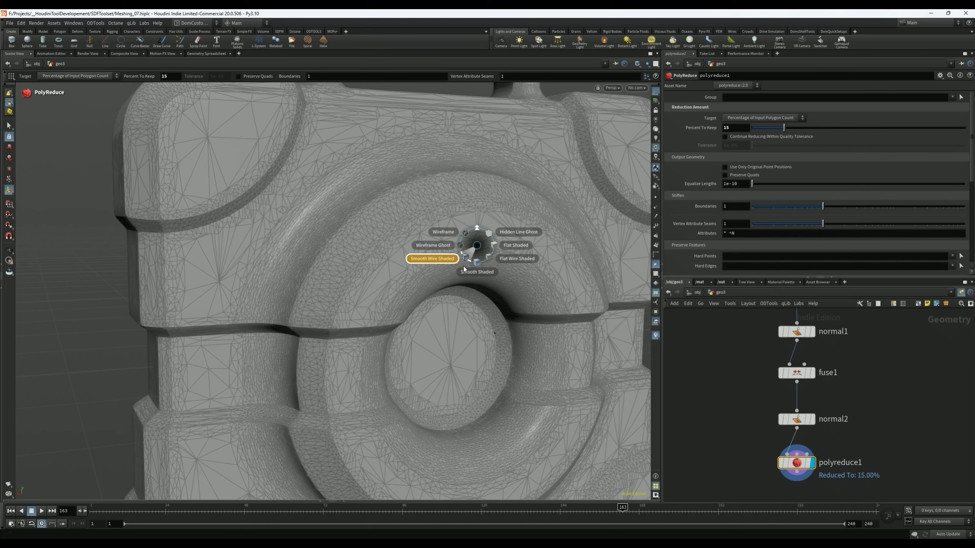
left_click(471, 271)
mouse_move(471, 272)
right_mouse_down("alt")
mouse_move(452, 263)
mouse_move(383, 287)
right_mouse_up("alt")
left_click_drag(383, 287, 451, 329, "alt")
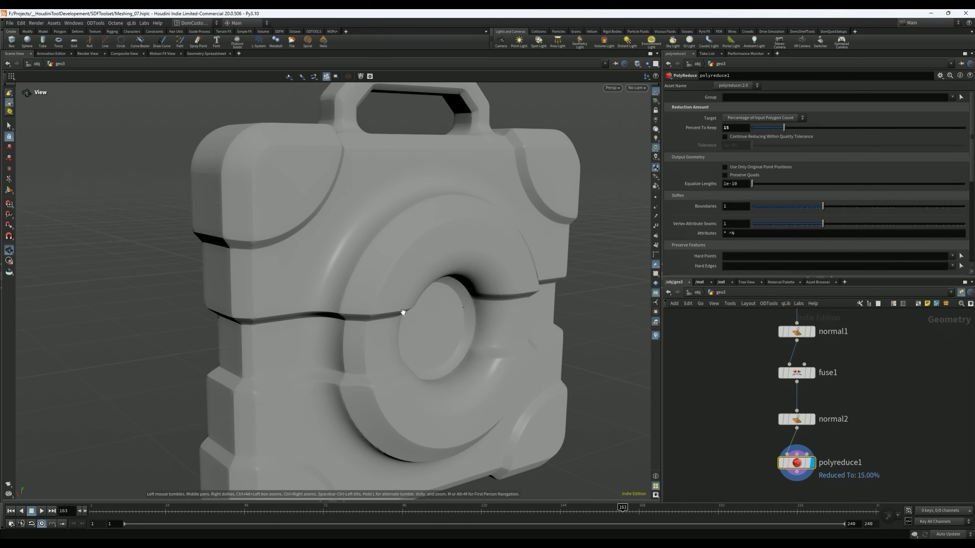
- Add a displayed Normal node with a cusp angle of 14.8 below polyreduce1 and check the case's edge shading
middle_click_drag(893, 445, 882, 380)
left_click(793, 444)
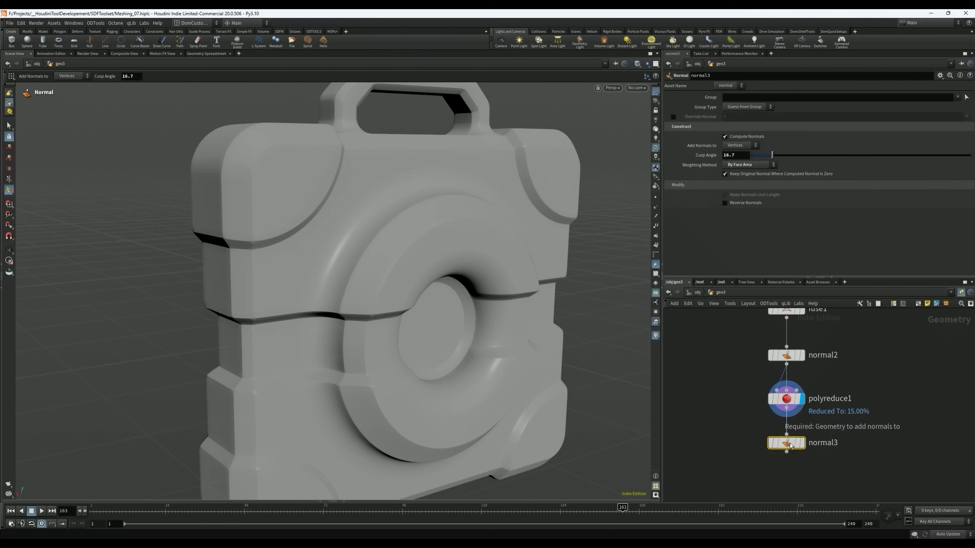
left_click_drag(410, 133, 381, 163, "alt")
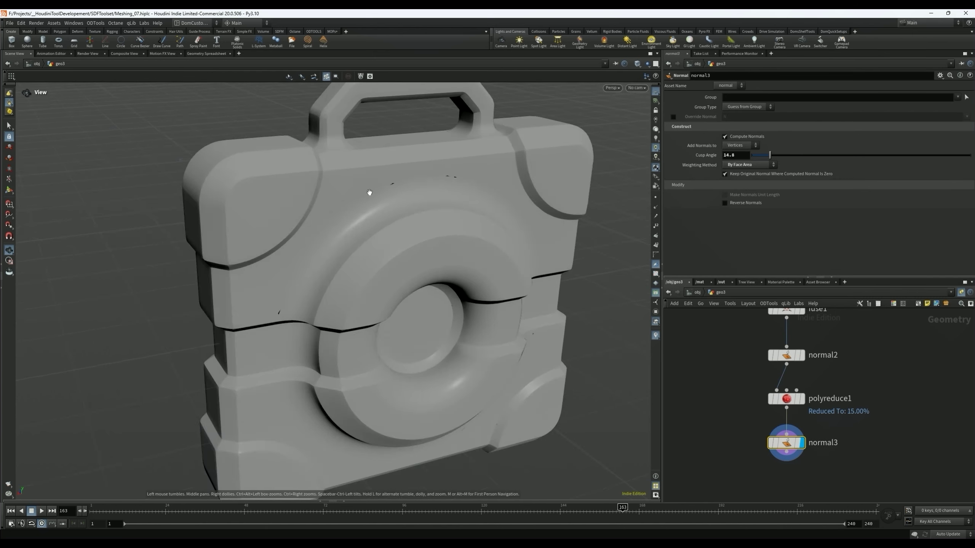
right_click_drag(381, 163, 420, 188, "alt")
- Try 25 and 30 as polyreduce1's percent to keep, and compare the display of polyreduce1 with that of normal3
left_click(786, 399)
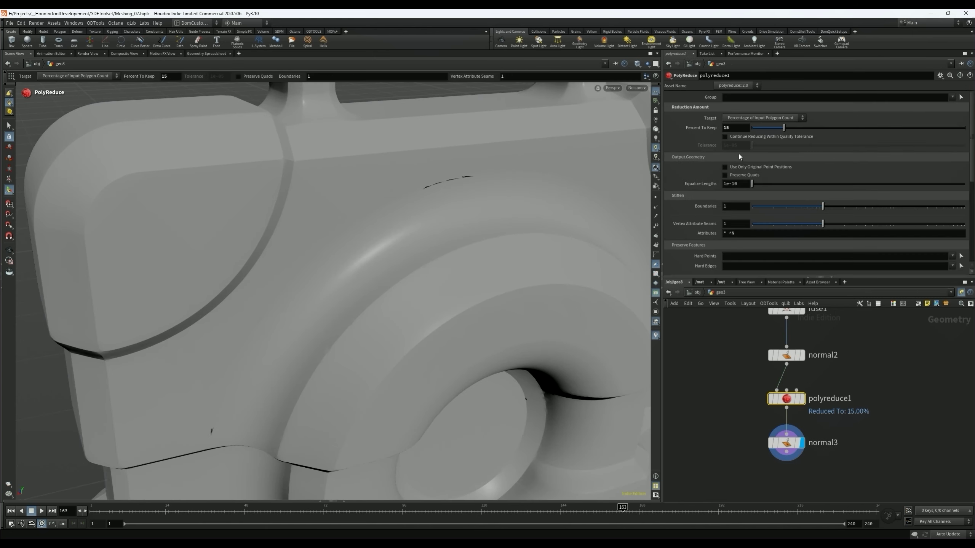
type("25")
key("Return")
left_click_drag(733, 131, 685, 134)
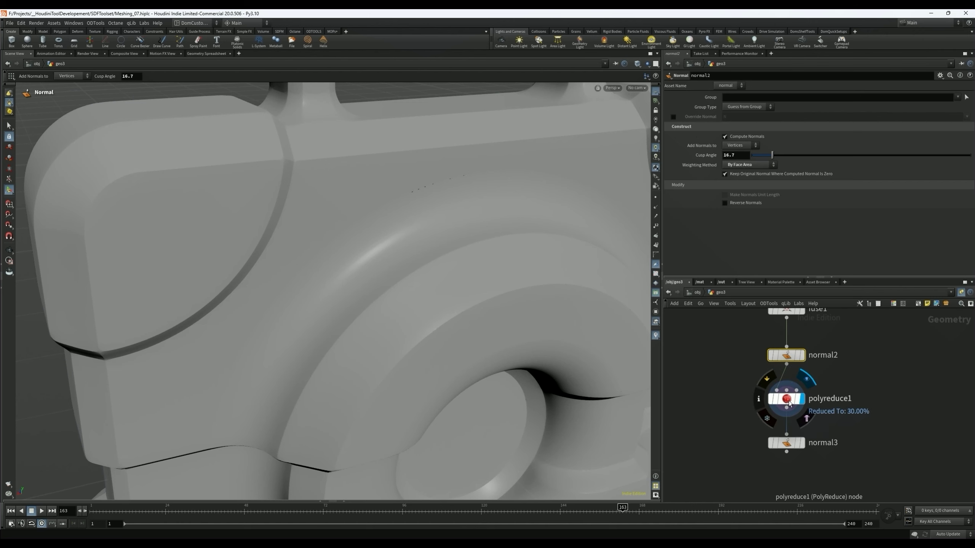
left_click(798, 403)
mouse_move(468, 271)
left_mouse_down("alt")
mouse_move(466, 215)
mouse_move(437, 224)
mouse_move(524, 185)
left_mouse_up("alt")
left_click(793, 445)
- Raise polyreduce1's percent to keep to 80 and show the case with wire-shaded display
key("v")
left_click(520, 215)
left_click(486, 221)
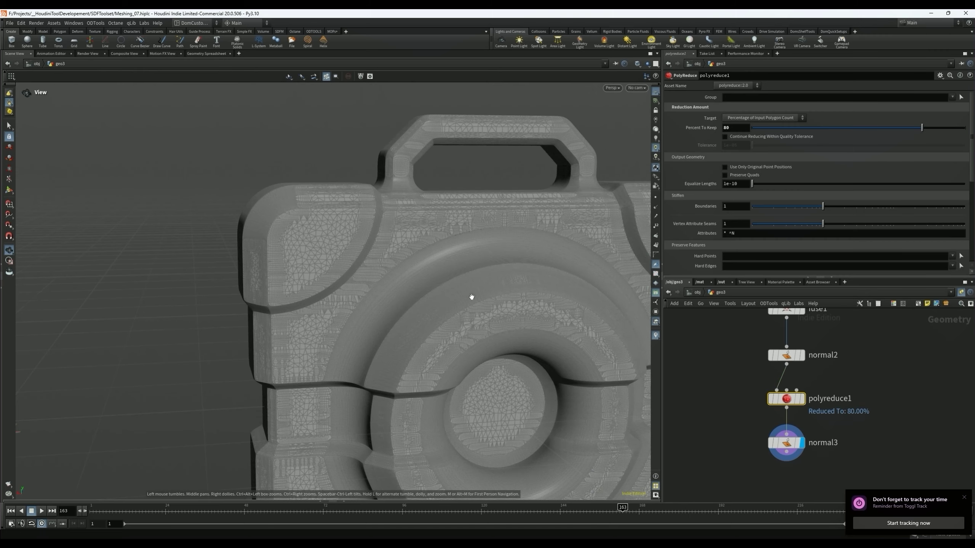
- Return the viewport to Smooth Shaded and inspect the reduced case up close and from several angles
key("c")
left_click(461, 349)
left_click_drag(461, 348, 471, 379)
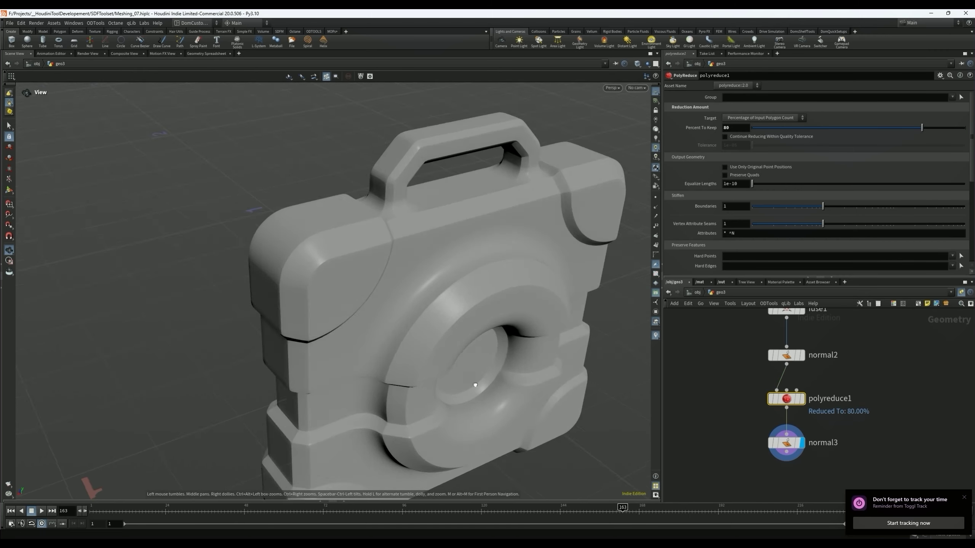
scroll(471, 380, "up", 8)
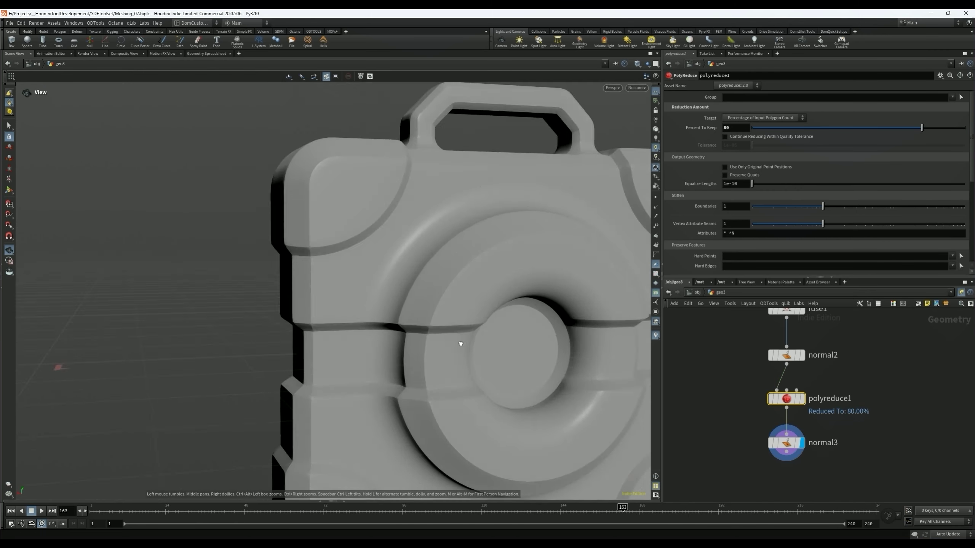
scroll(466, 352, "down", 8)
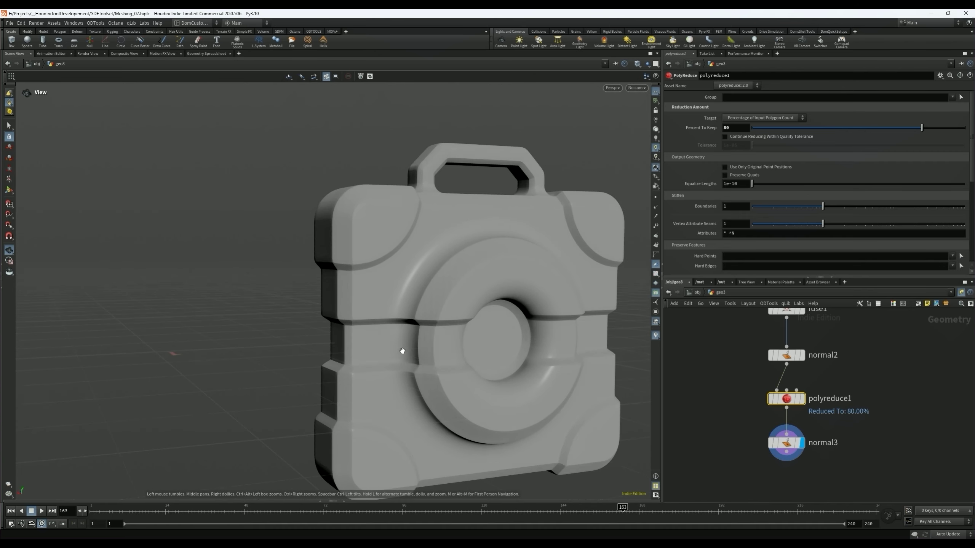
left_click_drag(415, 357, 435, 321)
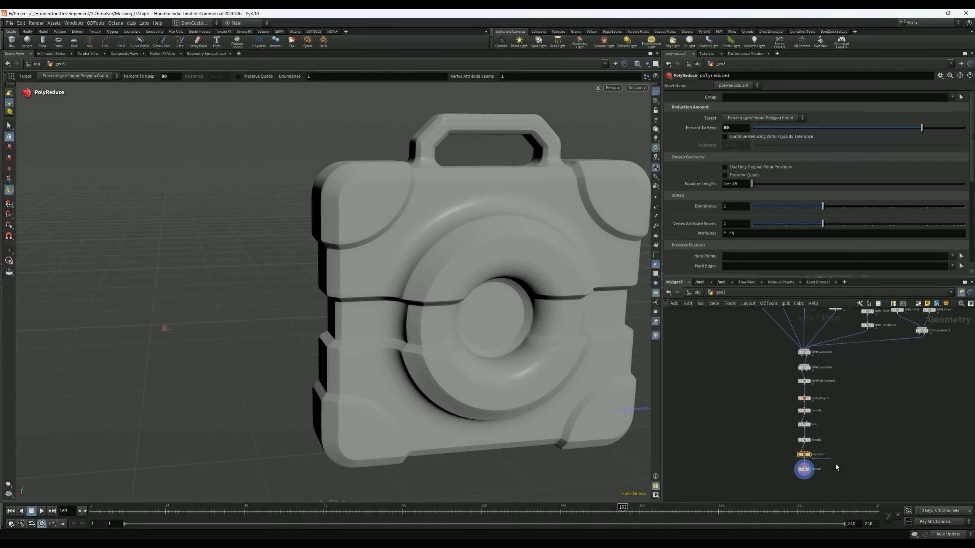
- Delete the whole chain of post-processing nodes below SDFMVolume2Mesh1
scroll(828, 444, "up", 1)
left_click_drag(783, 485, 817, 381)
key("Delete")
scroll(806, 373, "up", 3)
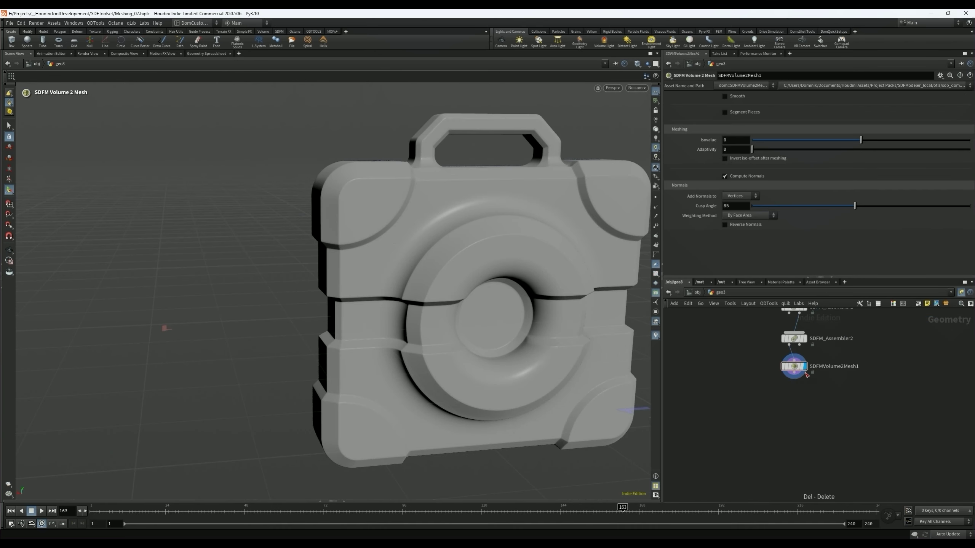
scroll(800, 421, "up", 2)
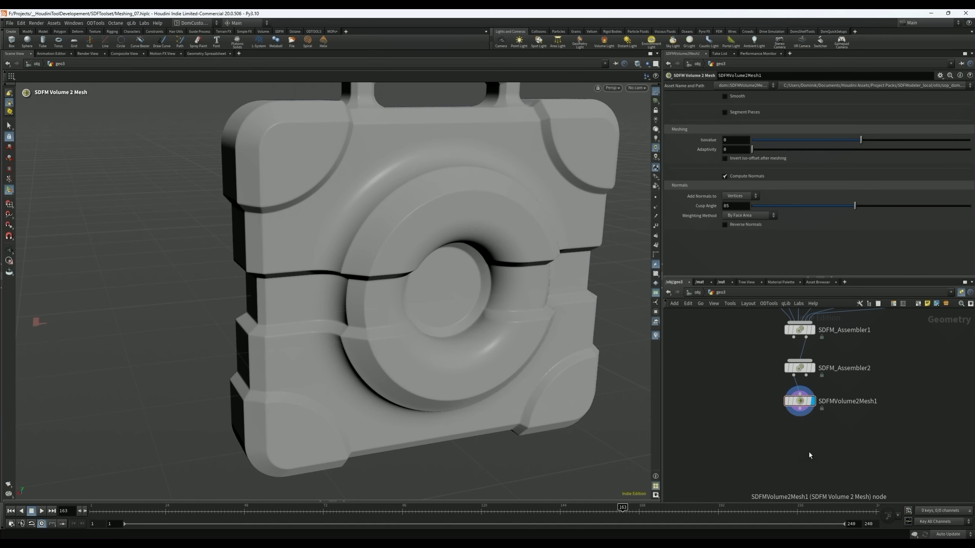
- Add an SDFM Post Sharpen Edges node below SDFMVolume2Mesh1, display its result, and save the scene
key("Tab")
type("sdfm")
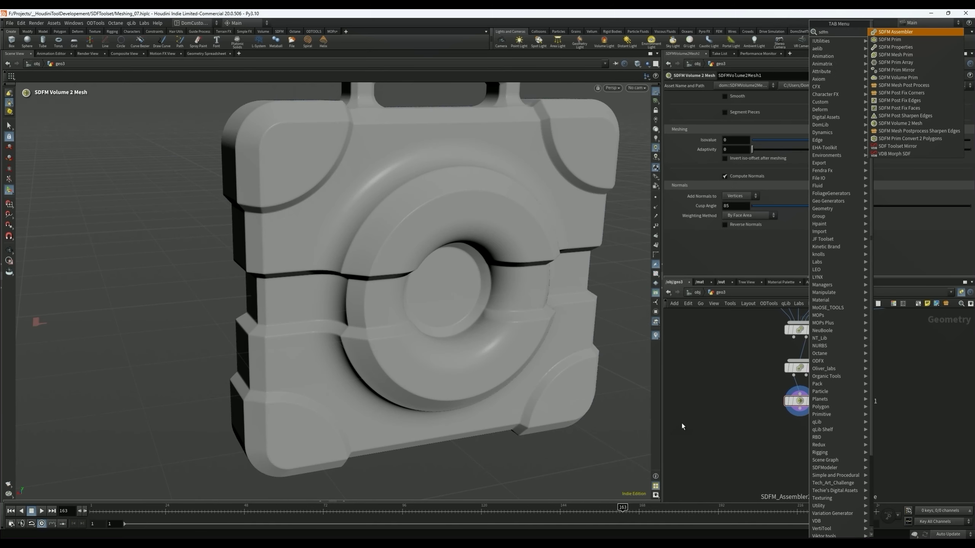
type(" post")
key("Down")
key("Return")
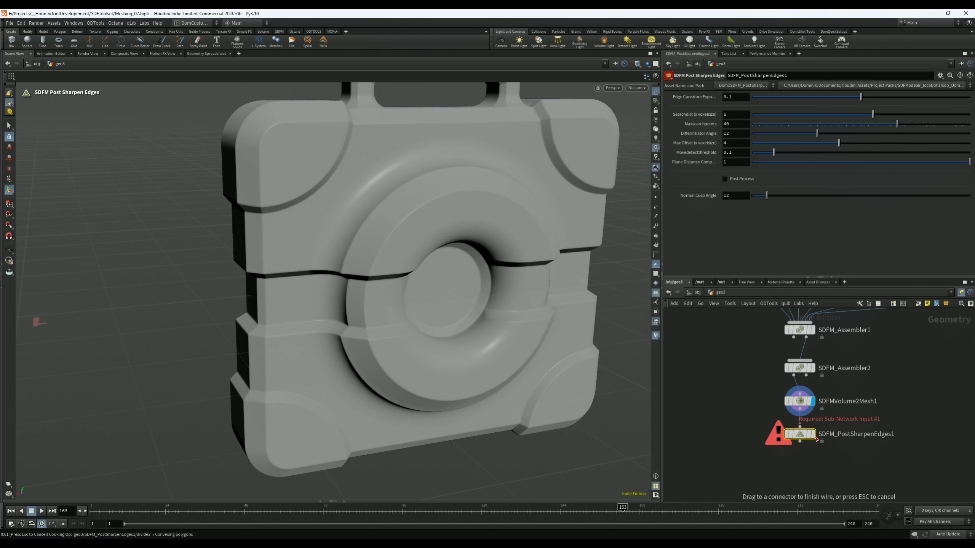
left_click_drag(417, 238, 411, 211, "alt")
right_click_drag(411, 211, 434, 216, "alt")
left_click_drag(435, 217, 454, 245)
key("ctrl+s")
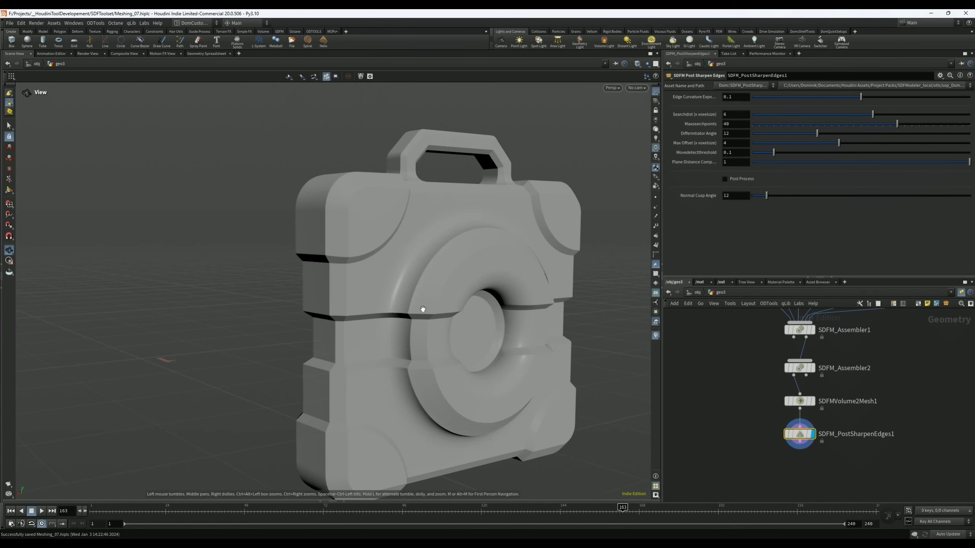
- Inspect the sharpened edges around the case's lower corner and central ring
right_click_drag(421, 336, 459, 392, "alt")
middle_click_drag(459, 391, 449, 330, "alt")
left_click_drag(530, 289, 441, 286, "alt")
right_click_drag(441, 286, 357, 268, "alt")
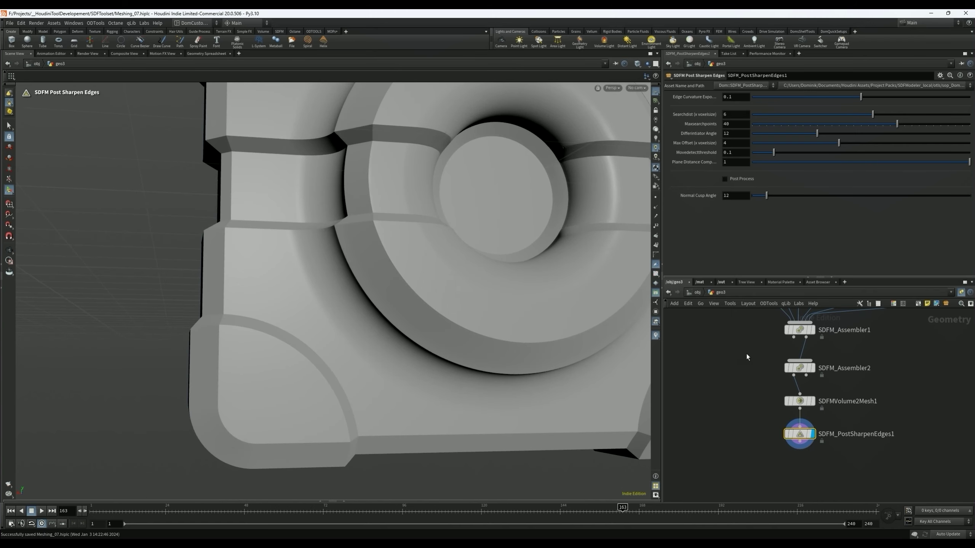
mouse_move(456, 283)
left_mouse_down()
mouse_move(448, 287)
mouse_move(458, 292)
left_mouse_up()
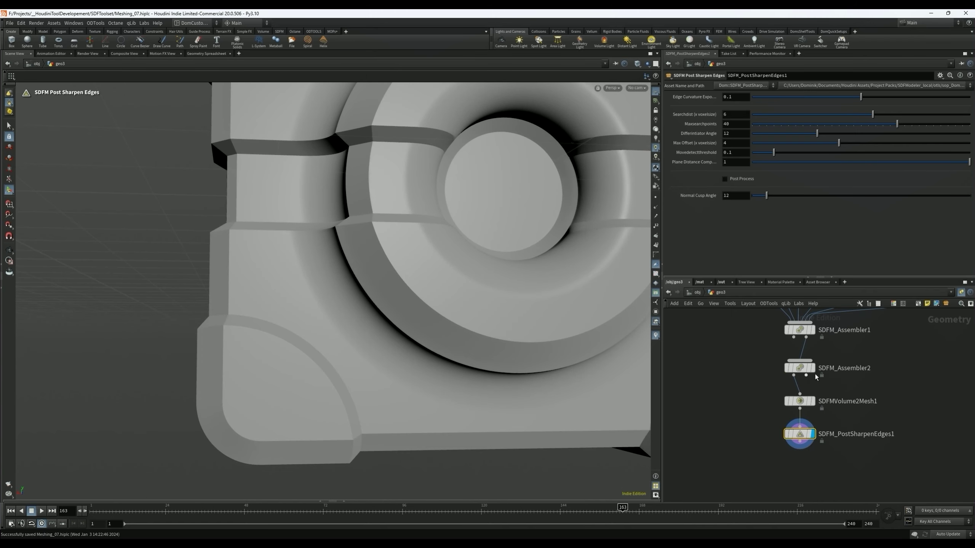
- Compare the results of SDFM_Assembler2, SDFMVolume2Mesh1 and SDFM_PostSharpenEdges1 by displaying each in turn
left_click(812, 368)
left_click(796, 368)
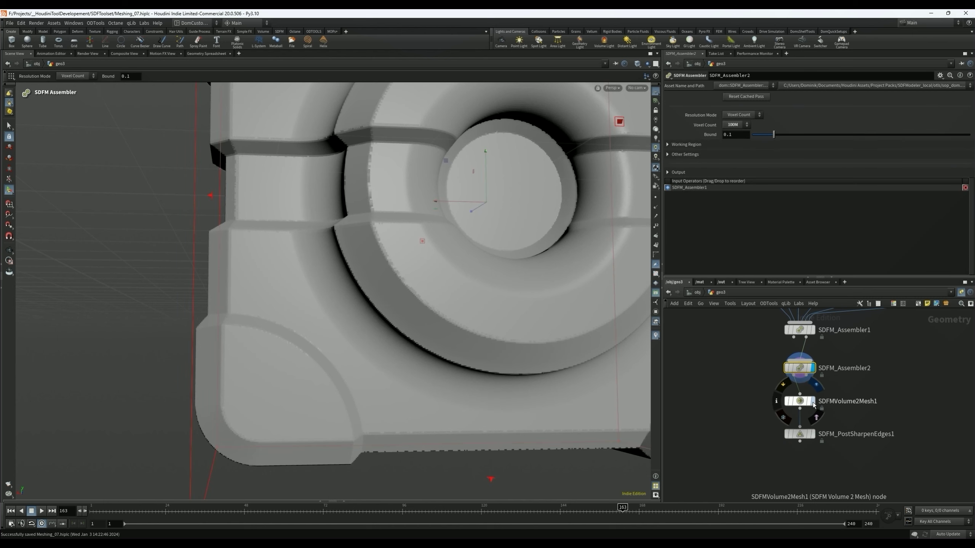
left_click(798, 400)
left_click(812, 433)
left_click(796, 434)
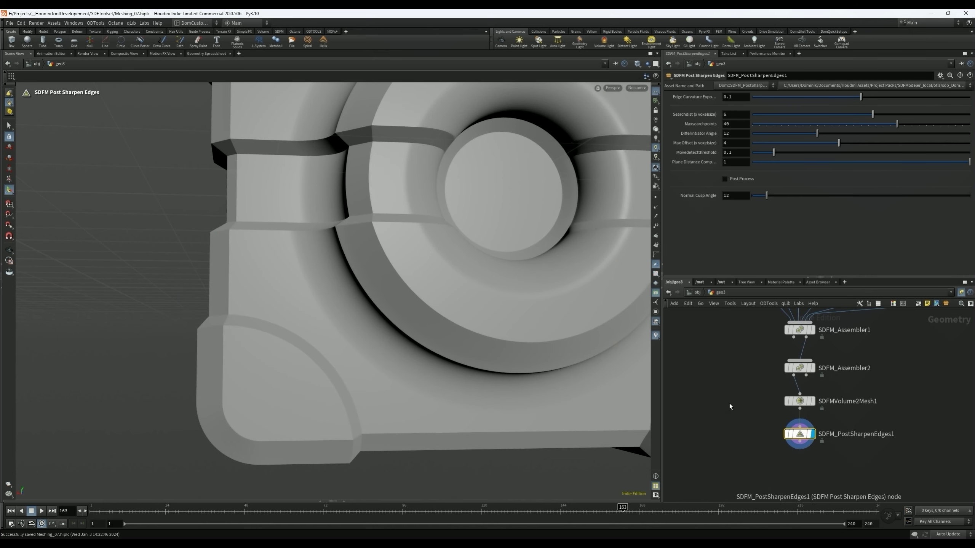
mouse_move(403, 270)
left_mouse_down("alt")
mouse_move(400, 259)
mouse_move(390, 270)
left_mouse_up("alt")
right_click_drag(389, 270, 427, 268, "alt")
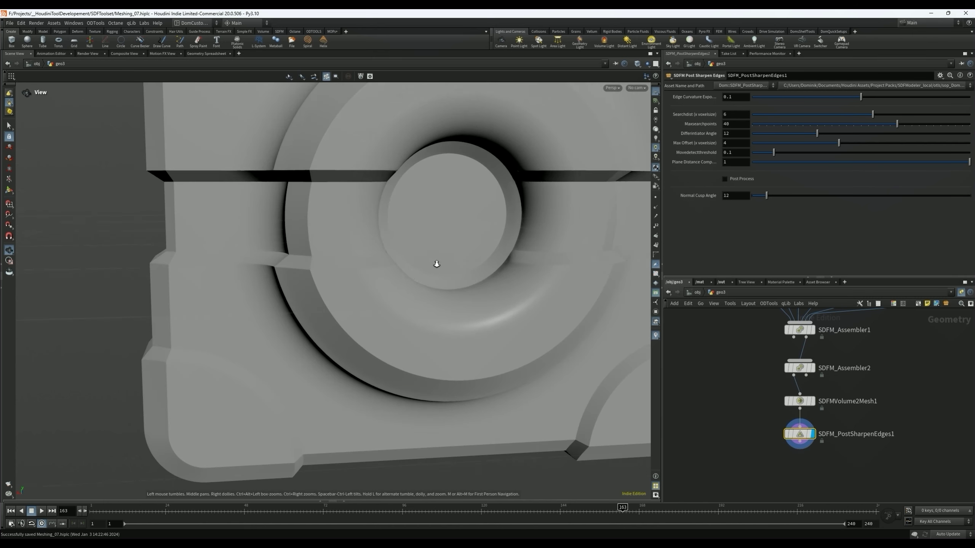
left_click_drag(427, 268, 381, 270)
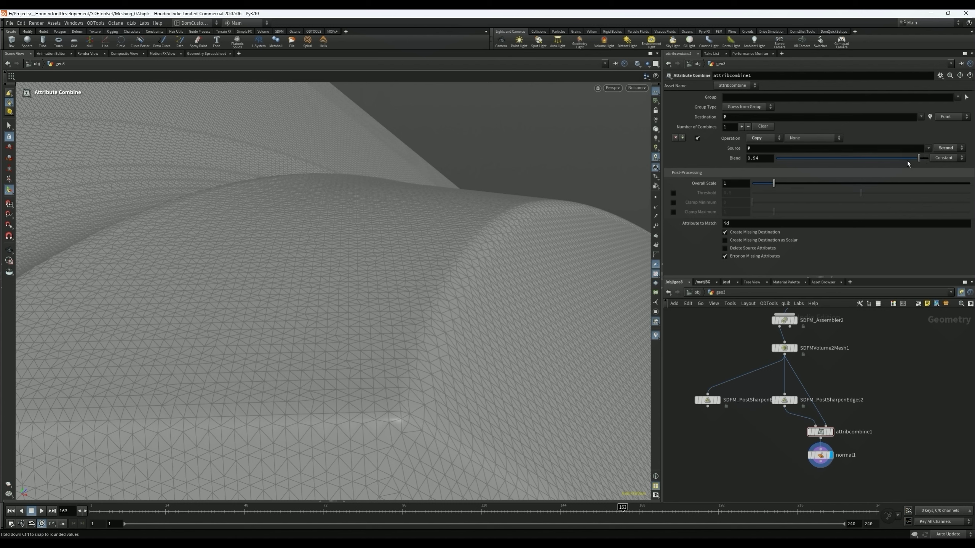
- Vary attribcombine1's blend to compare the original and sharpened point positions, and toggle Post Process on SDFM_PostSharpenEdges2
left_click_drag(904, 161, 701, 165)
left_click_drag(825, 165, 713, 158)
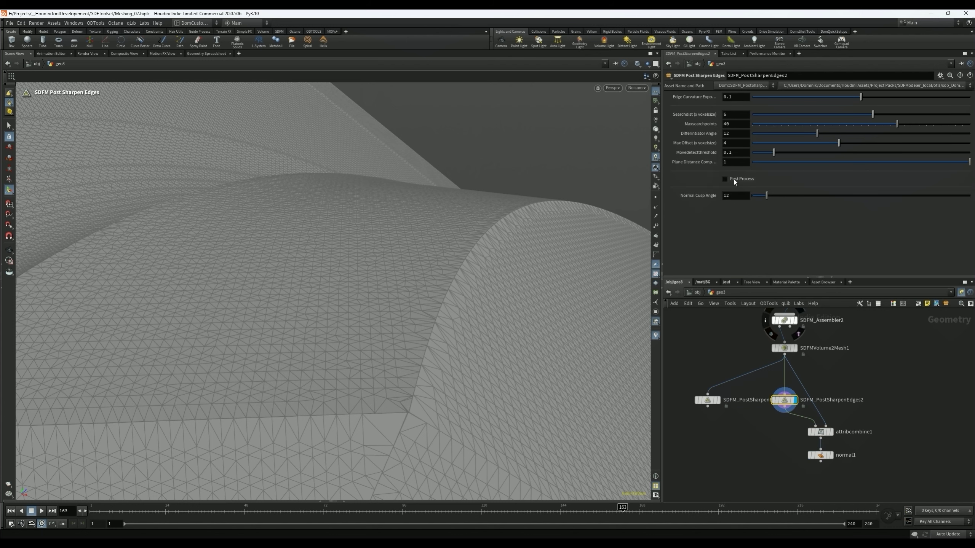
left_click(725, 179)
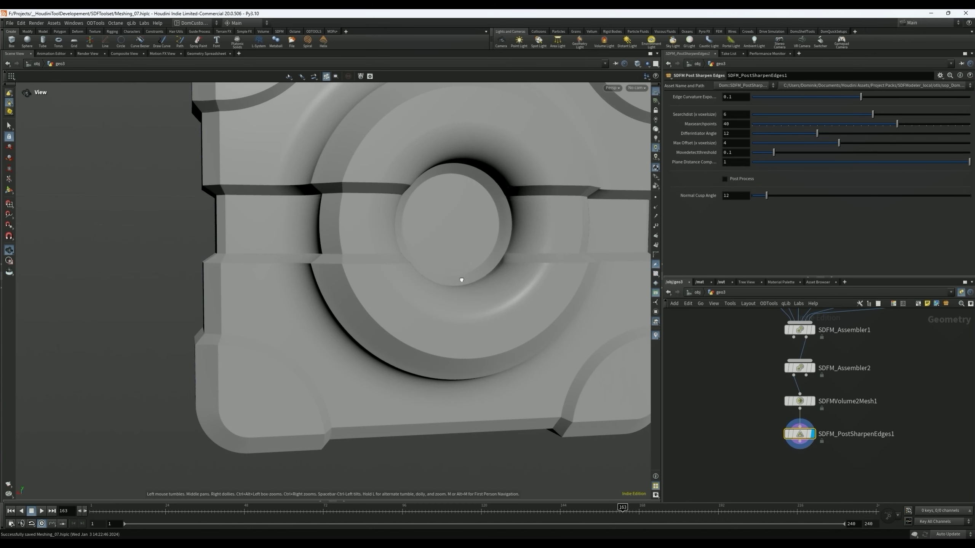
- Examine the sharpened case closely for artifacts around the central disc and where the seams meet the ring
left_click_drag(461, 280, 502, 268)
right_click_drag(503, 269, 595, 260)
middle_click_drag(594, 260, 440, 281)
left_click_drag(439, 280, 504, 258)
right_click_drag(504, 258, 513, 262)
left_click_drag(513, 261, 365, 279)
key("Return")
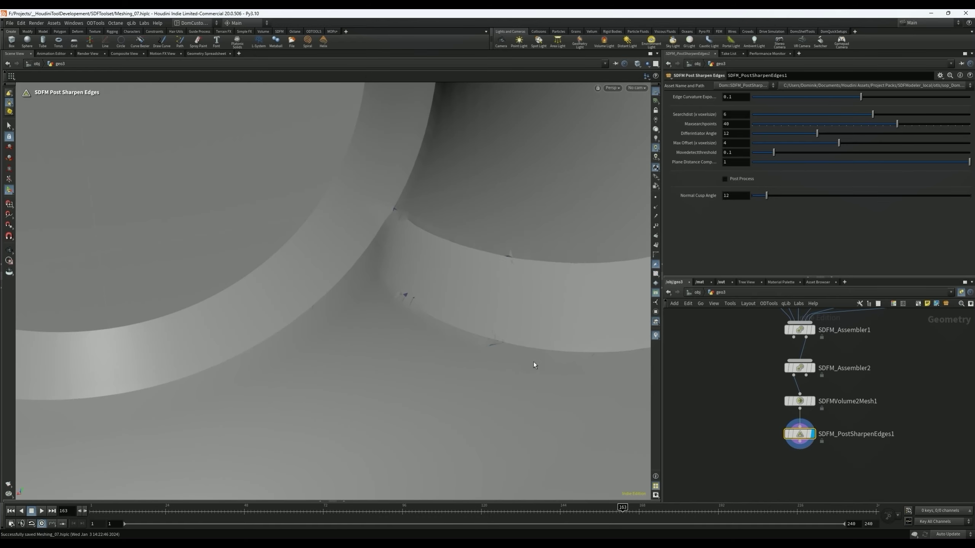
mouse_move(475, 311)
right_mouse_down("alt")
mouse_move(392, 292)
mouse_move(392, 283)
right_mouse_up("alt")
mouse_move(490, 260)
right_mouse_down("alt")
mouse_move(457, 285)
mouse_move(418, 294)
right_mouse_up("alt")
left_click_drag(418, 293, 431, 259, "alt")
right_click_drag(432, 258, 511, 276)
left_click_drag(511, 276, 497, 280)
right_click_drag(497, 280, 464, 282)
left_click_drag(464, 283, 462, 264)
right_click_drag(462, 263, 524, 283)
left_click_drag(523, 283, 496, 265)
middle_click_drag(497, 265, 494, 279)
right_click_drag(494, 279, 440, 310)
middle_click_drag(440, 310, 381, 278)
left_click_drag(381, 277, 392, 224)
right_click_drag(392, 224, 468, 202)
key("Return")
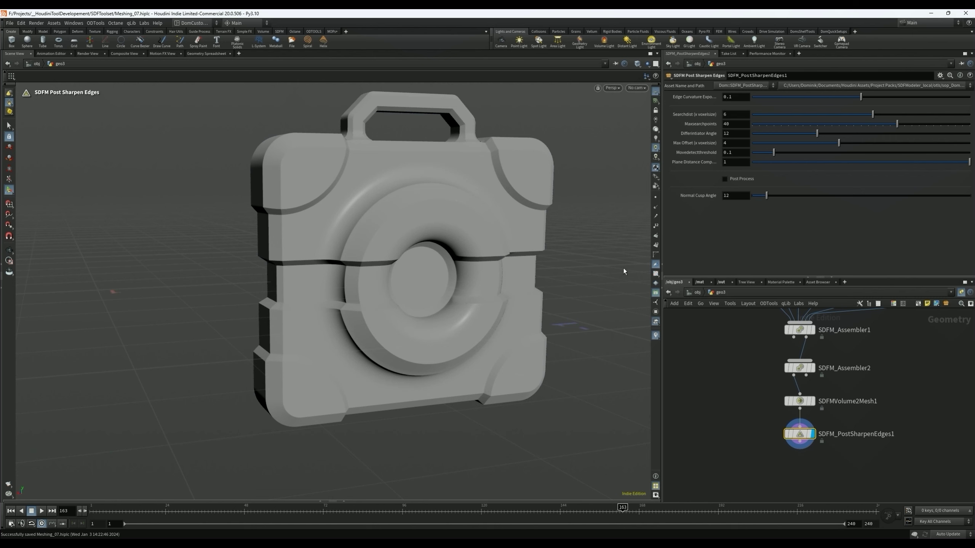
- Examine the creases where the horizontal seam meets the central disc, and save the scene
left_click_drag(545, 293, 583, 318, "alt")
right_click_drag(442, 208, 422, 233, "alt")
left_click_drag(423, 233, 387, 271, "alt")
right_click_drag(388, 271, 448, 226, "alt")
left_click_drag(448, 227, 478, 224, "alt")
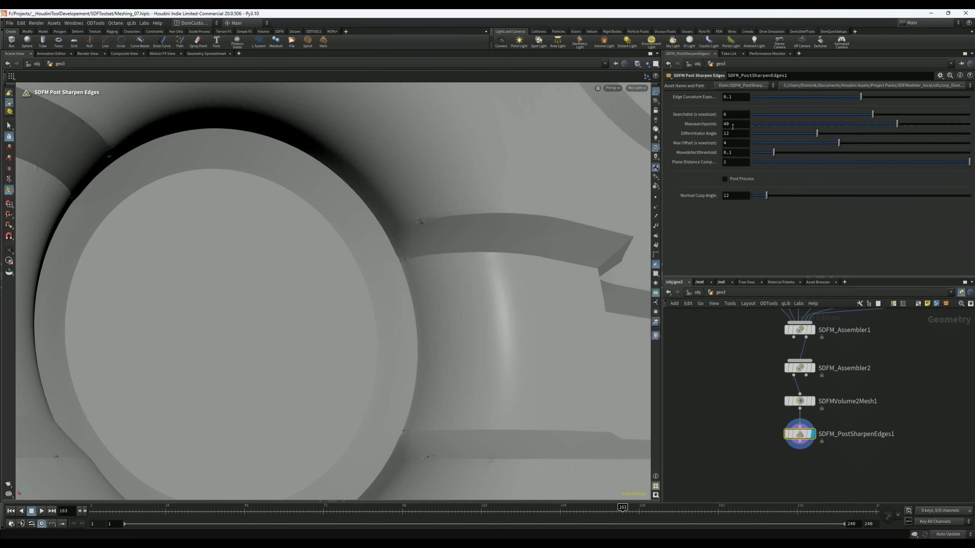
key("ctrl+s")
- Set Maxsearchpoints of SDFM_PostSharpenEdges1 to 20 and check the creases beside the central disc
double_click(738, 125)
type("20")
key("Return")
left_click_drag(430, 250, 429, 270, "alt")
scroll(429, 270, "up", 2)
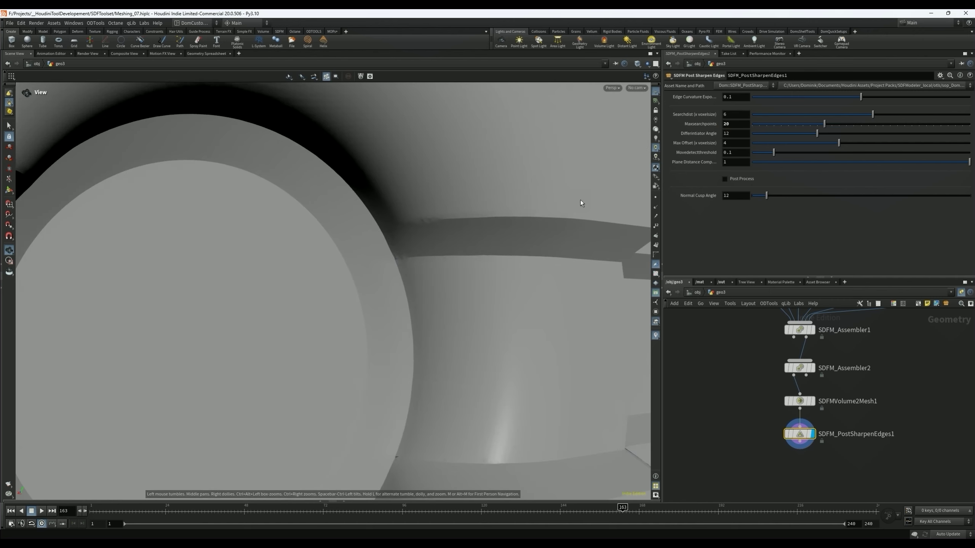
- Set Maxsearchpoints of SDFM_PostSharpenEdges1 to 10 and check the creases around the ring and disc
type("10")
key("Return")
key("Escape")
left_click_drag(444, 253, 439, 226)
scroll(438, 225, "down", 5)
middle_click_drag(378, 288, 444, 283)
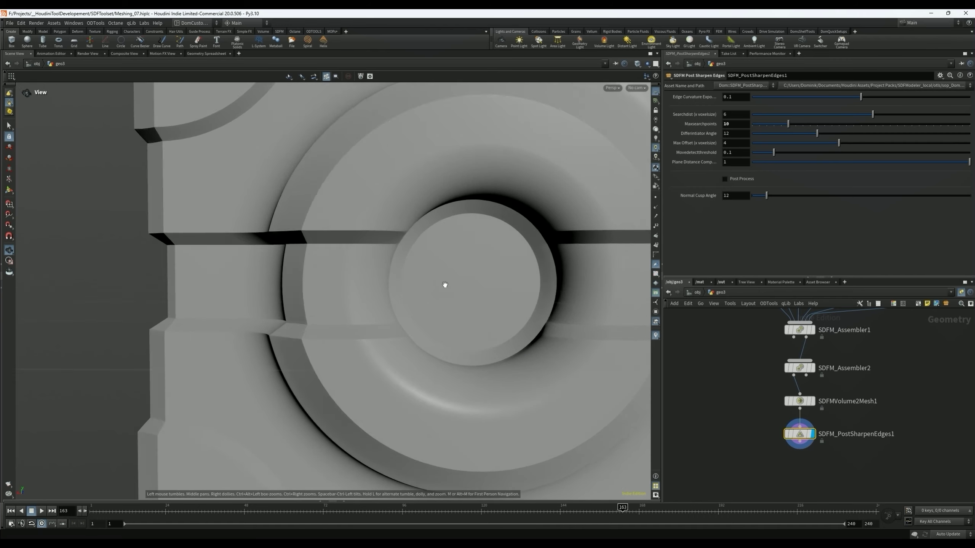
left_click_drag(444, 283, 450, 258)
middle_click_drag(449, 258, 375, 261)
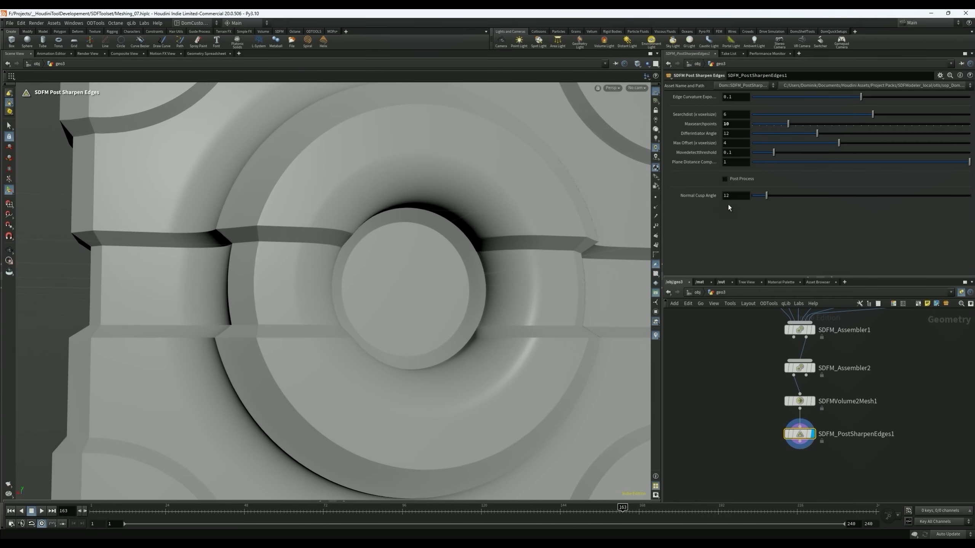
- Enable Post Process on SDFM_PostSharpenEdges1 and inspect the cleaned edges from close up and from several sides
left_click(724, 179)
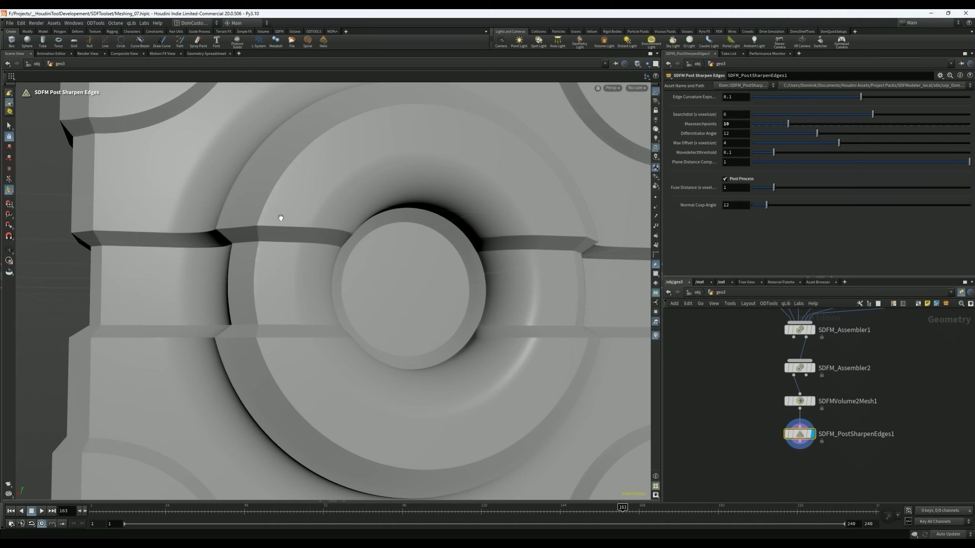
left_click_drag(288, 222, 353, 216, "alt")
right_click_drag(490, 219, 576, 171, "alt")
middle_click_drag(538, 169, 450, 212, "alt")
left_click_drag(450, 212, 376, 187, "alt")
right_click_drag(405, 212, 401, 253, "alt")
left_click_drag(400, 253, 344, 254, "alt")
right_click_drag(343, 255, 331, 257, "alt")
left_click_drag(331, 257, 228, 274, "alt")
right_click_drag(229, 274, 368, 293, "alt")
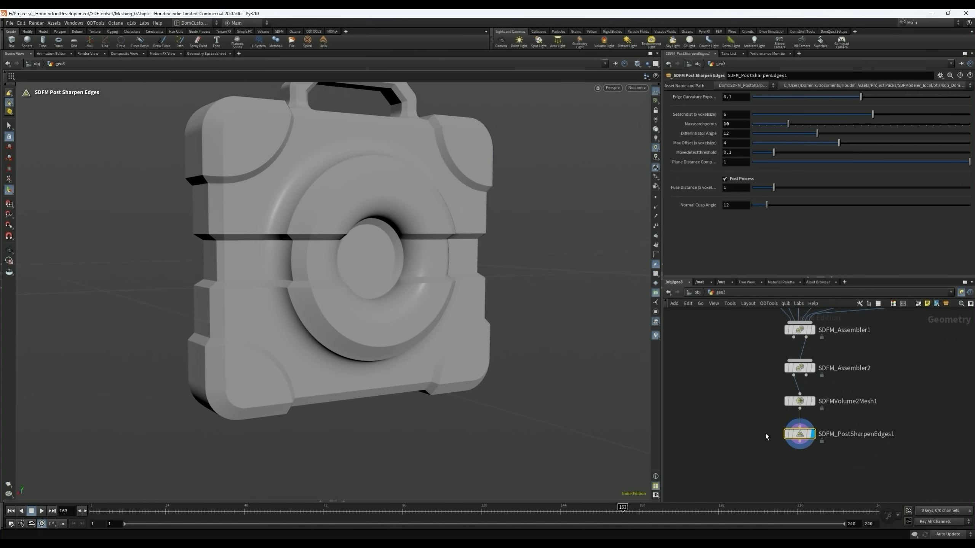
- Add a Color node below SDFM_PostSharpenEdges1, display it, and save the scene
left_click_drag(799, 401, 798, 393)
left_click_drag(800, 435, 800, 420)
key("Tab")
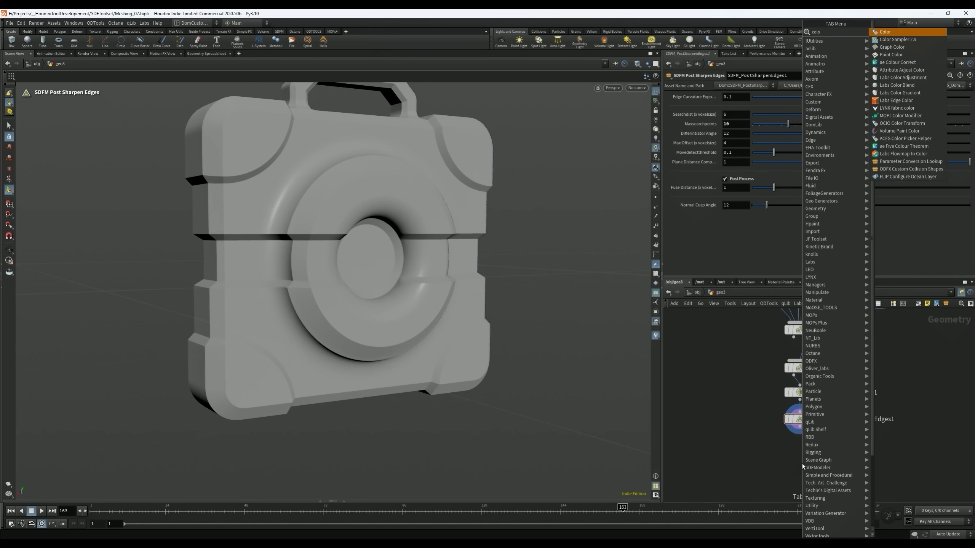
key("Return")
left_click(802, 463)
scroll(802, 463, "up", 3)
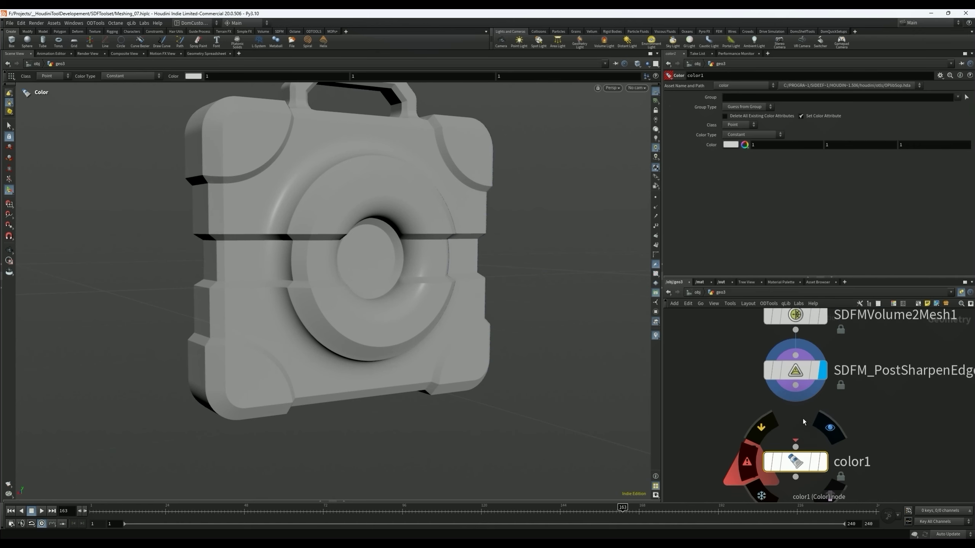
left_click_drag(798, 409, 802, 448)
left_click(823, 462)
key("ctrl+s")
- Set color1's color type to Random from Attribute and its class to Primitive
left_click(747, 135)
left_click(748, 173)
left_click(740, 125)
left_click(735, 140)
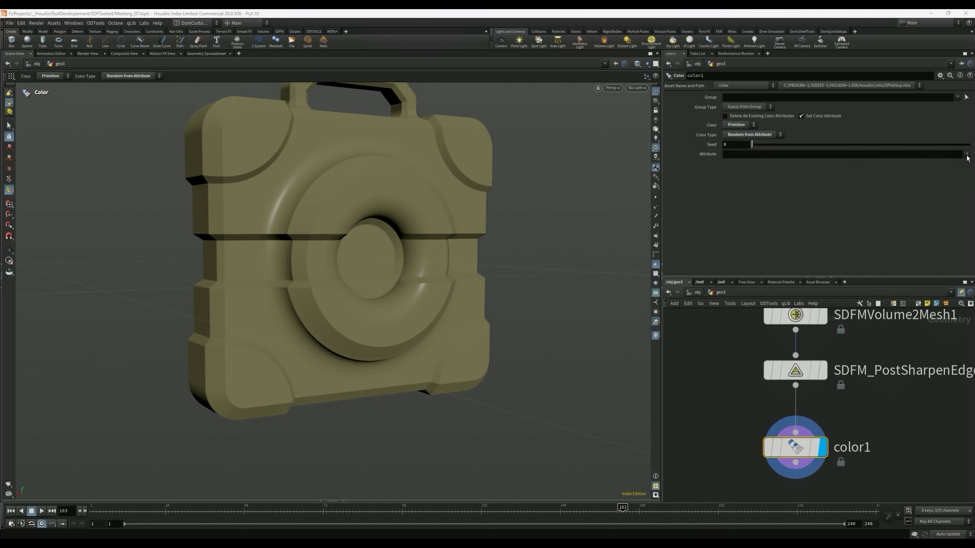
- Set color1's random color attribute to faceID and view the colored case up close
left_click(967, 155)
left_click(965, 165)
scroll(380, 286, "up", 3)
left_click_drag(380, 286, 409, 297, "alt")
scroll(341, 265, "up", 4)
scroll(420, 235, "up", 8)
key("Return")
key("Escape")
scroll(408, 296, "down", 10)
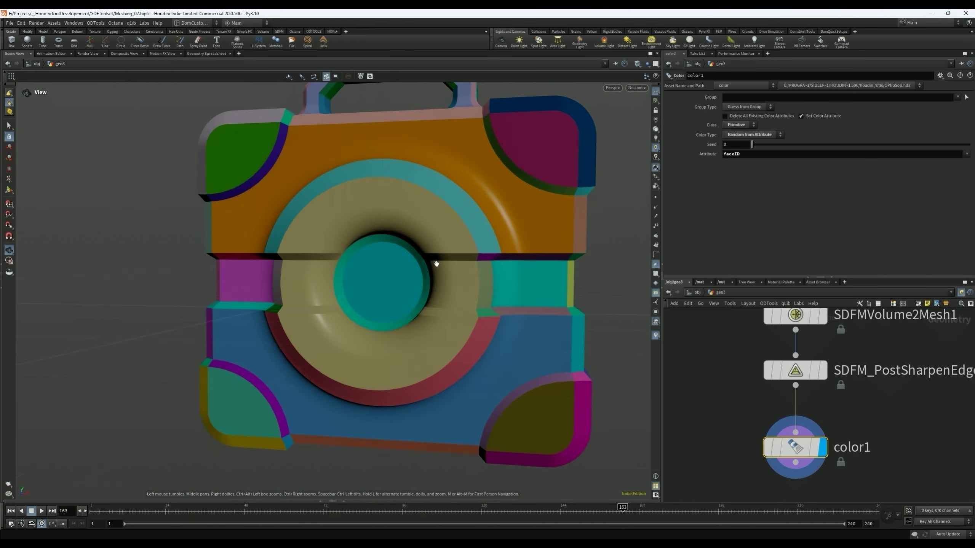
- Examine the colored face regions around the ring, disc, corners and handle from several sides
mouse_move(439, 257)
left_mouse_down()
mouse_move(322, 257)
mouse_move(444, 268)
left_mouse_up()
left_click_drag(398, 232, 581, 233)
scroll(348, 277, "up", 8)
left_click_drag(348, 278, 395, 275)
scroll(320, 285, "down", 5)
middle_click_drag(395, 276, 339, 334)
right_click_drag(339, 334, 366, 347)
left_click_drag(366, 348, 383, 256)
scroll(872, 440, "down", 2)
- Add a UV Flatten node below color1 and disable its Enable Manual Layout option
middle_click_drag(871, 481, 865, 419)
key("Tab")
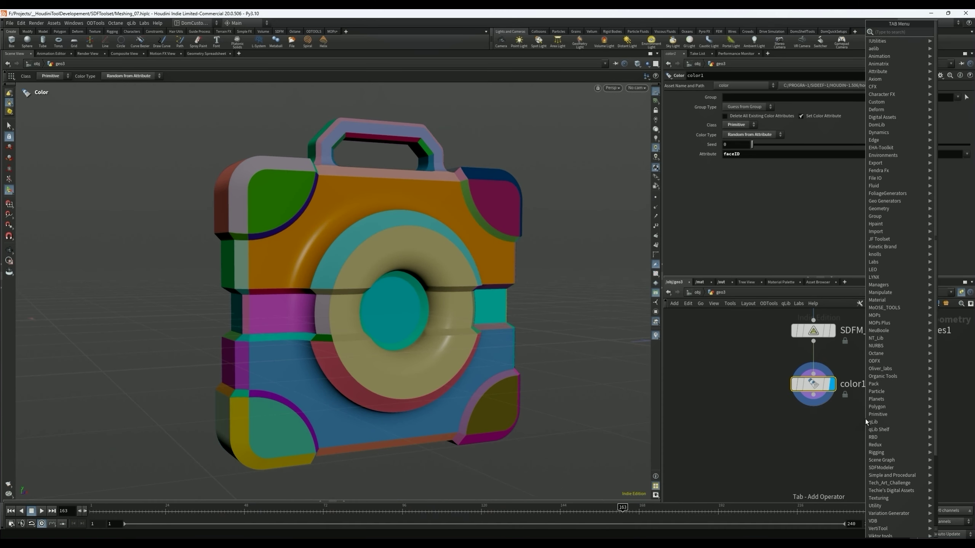
type("uvflatten")
key("Return")
left_click(865, 419)
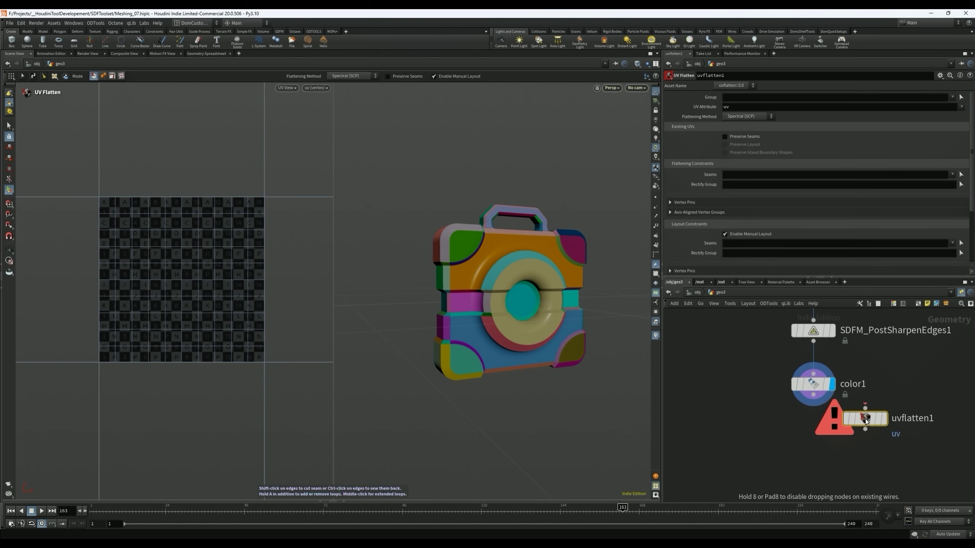
left_click_drag(865, 419, 834, 453)
left_click(725, 234)
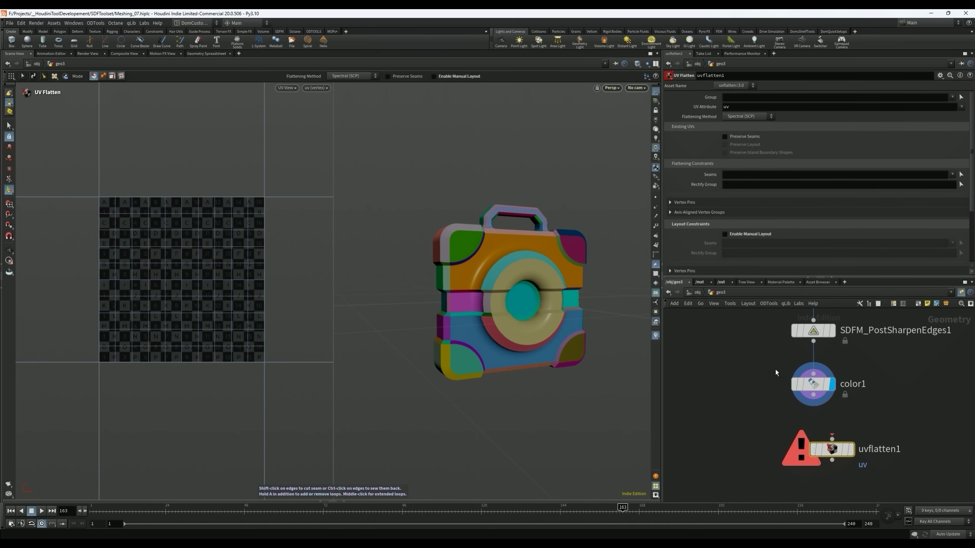
- Wire color1's output into uvflatten1 and save the scene
left_click(814, 395)
key("Escape")
key("Escape")
left_click_drag(805, 396, 845, 446)
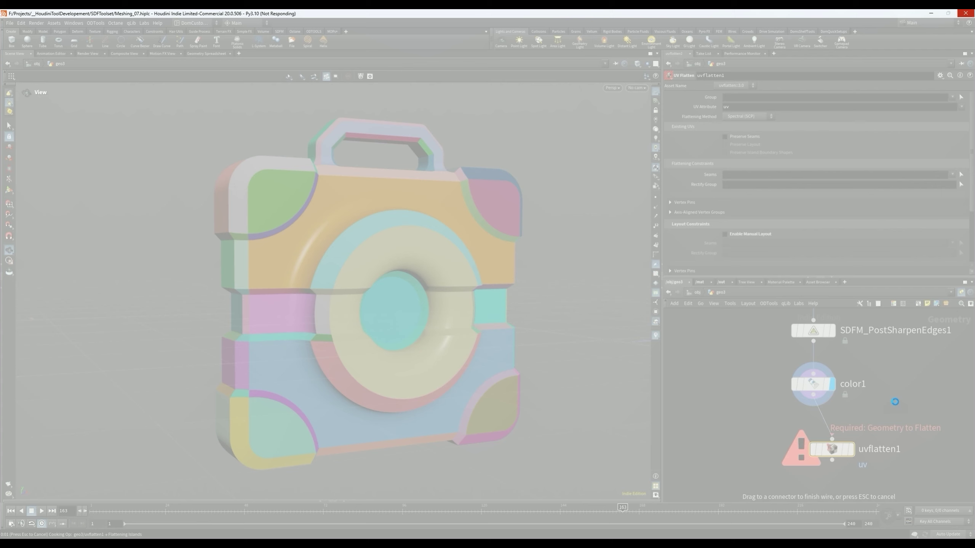
key("ctrl+s")
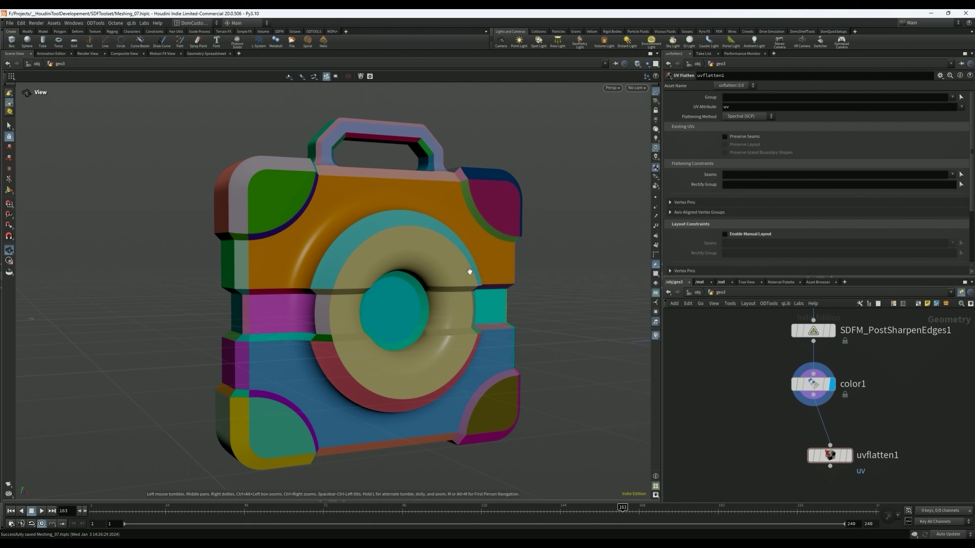
- Set uvflatten1's flattening seams to the SharpEdges group, align the node under color1 and display it
left_click(954, 176)
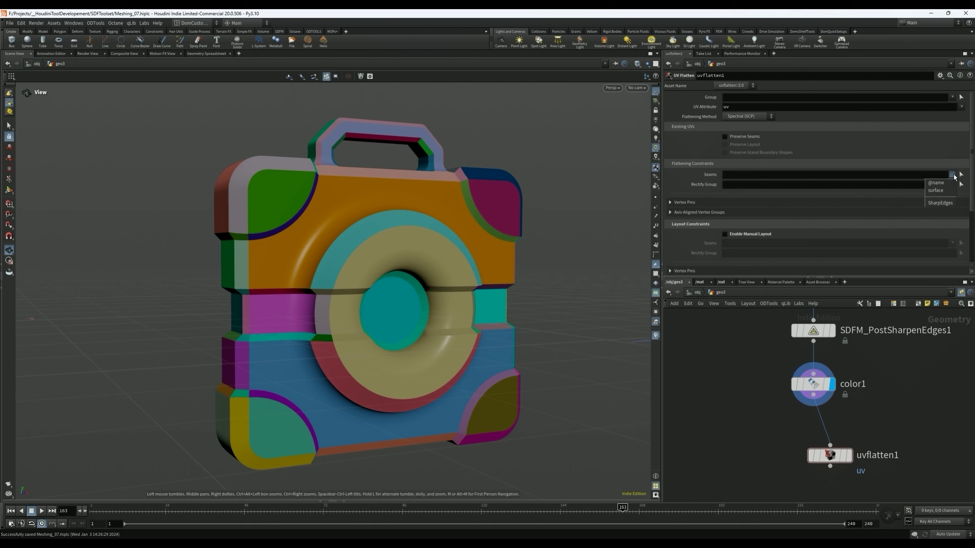
left_click(940, 203)
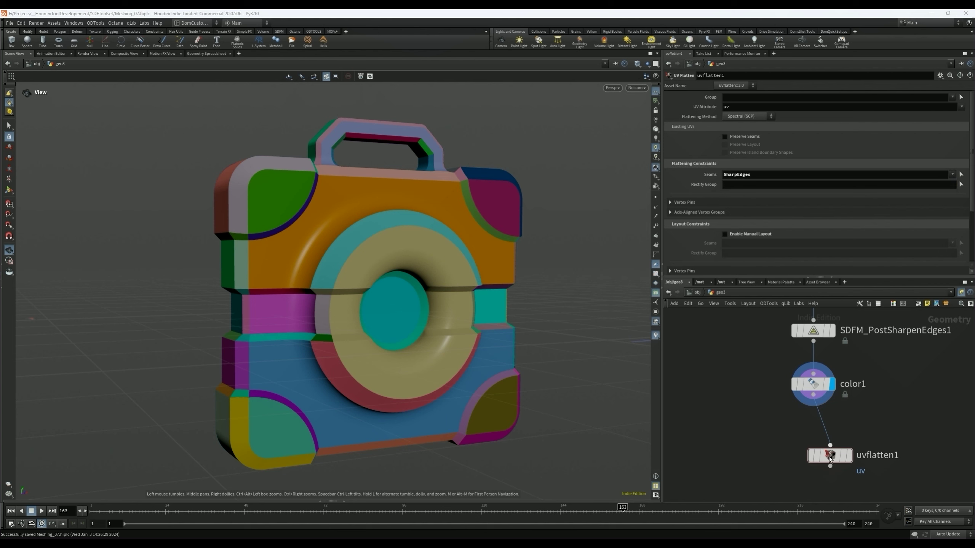
key("l")
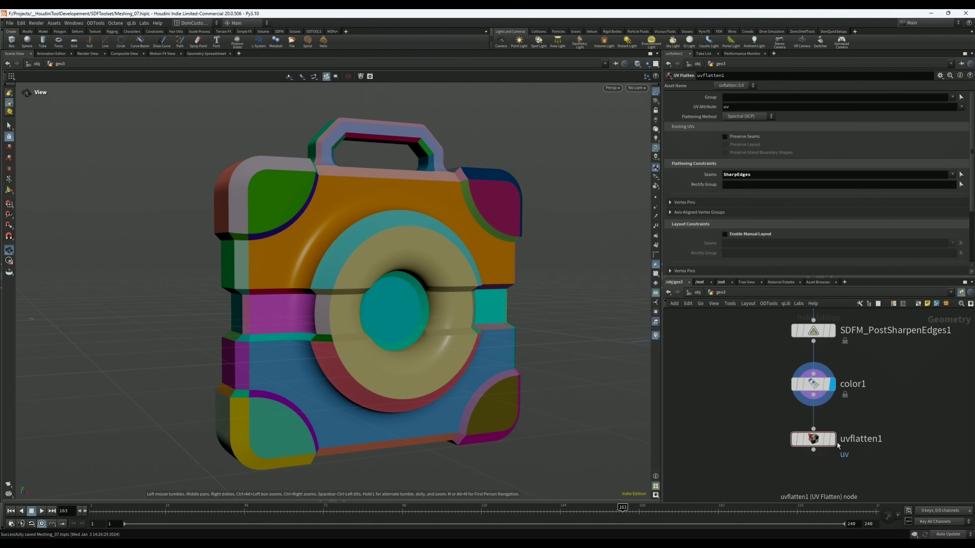
left_click(833, 442)
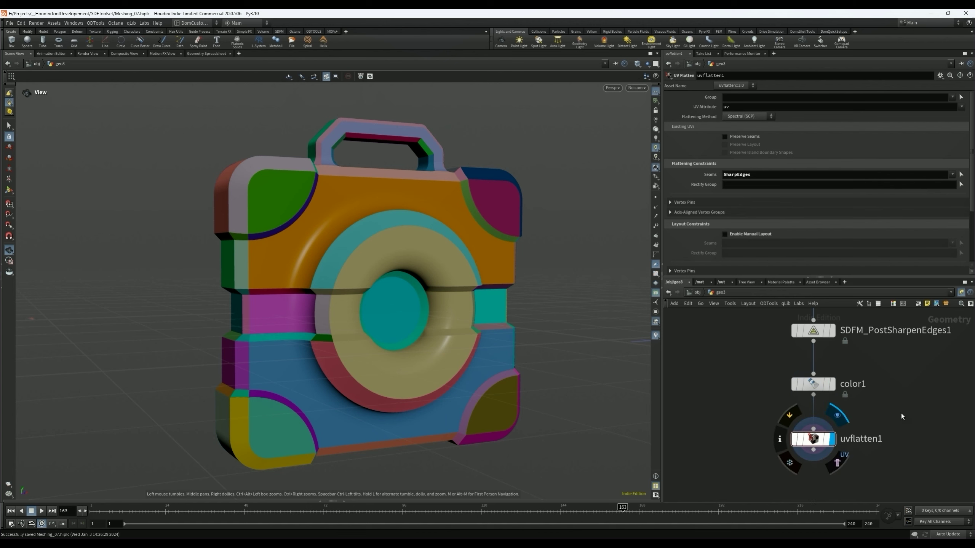
- Add a UV Quick Shade node below uvflatten1 and display it
middle_click_drag(900, 414, 901, 376)
key("Tab")
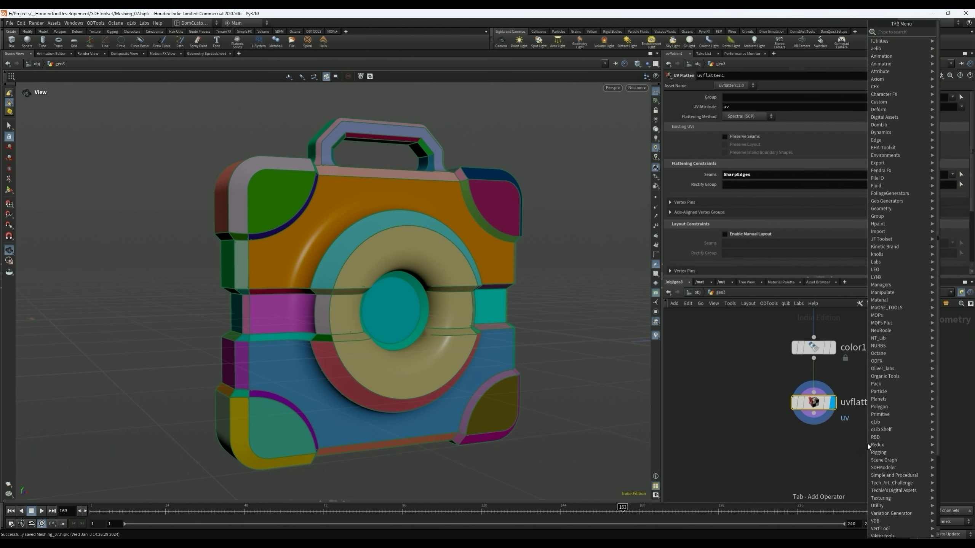
type("uvqui")
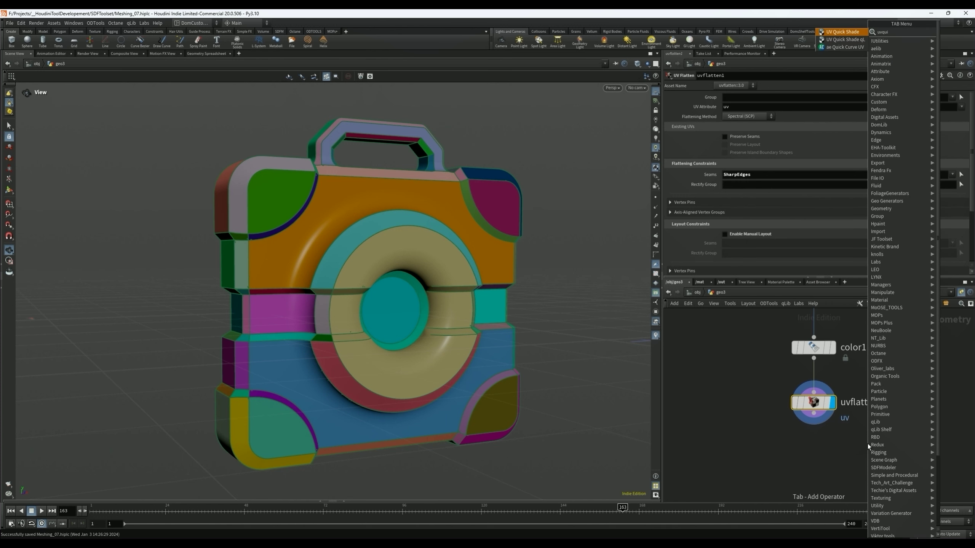
key("Return")
left_click(842, 462)
left_click_drag(841, 453, 836, 450)
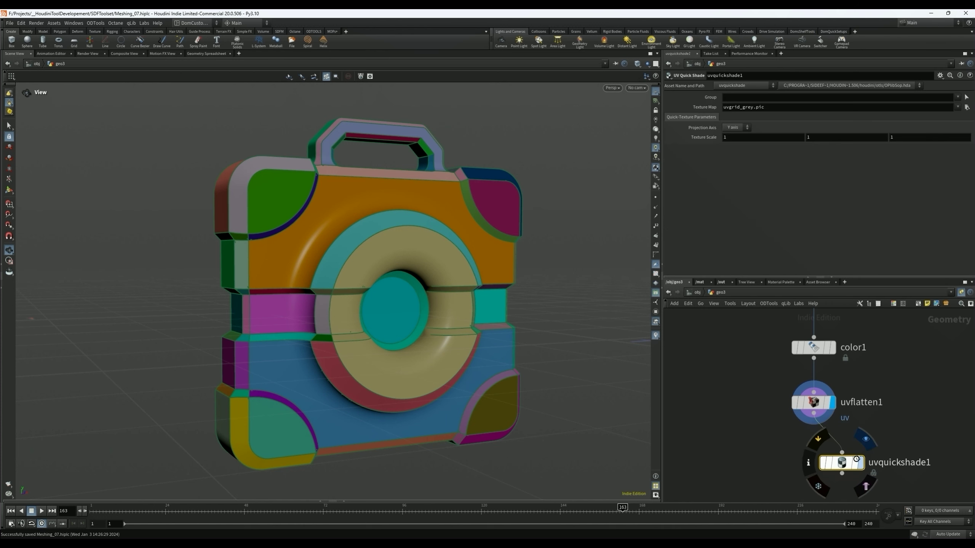
left_click(861, 462)
- Examine the UV grid texture on the case's front, ring and corners up close
left_click_drag(566, 390, 407, 307)
right_click_drag(407, 307, 435, 272)
left_click_drag(435, 273, 470, 275)
right_click_drag(470, 274, 477, 284)
mouse_move(477, 284)
left_mouse_down()
mouse_move(537, 289)
mouse_move(466, 215)
left_mouse_up()
key("c")
left_click(435, 287)
mouse_move(435, 287)
right_mouse_down()
mouse_move(481, 215)
mouse_move(436, 225)
mouse_move(448, 248)
mouse_move(414, 265)
right_mouse_up()
mouse_move(414, 265)
left_mouse_down()
mouse_move(373, 279)
mouse_move(424, 246)
mouse_move(375, 253)
left_mouse_up()
key("c")
left_click(422, 311)
middle_click_drag(375, 253, 360, 345)
right_click_drag(439, 289, 450, 281)
left_click_drag(451, 280, 459, 274)
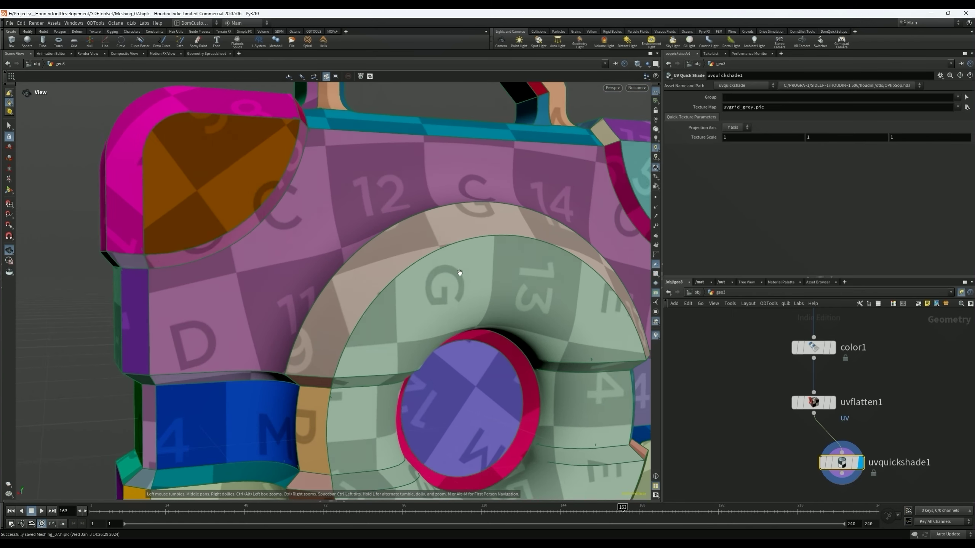
- Check the UV islands and seams on the case from oblique angles and as a whole
right_click_drag(459, 275, 406, 301)
left_click_drag(406, 300, 430, 284)
right_click_drag(431, 284, 453, 278)
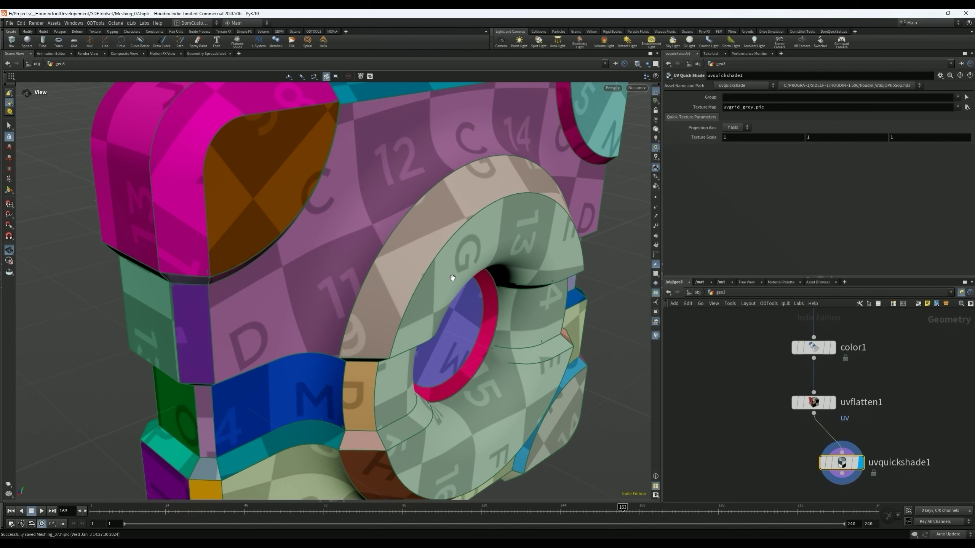
right_click_drag(510, 309, 477, 329)
left_click_drag(477, 329, 495, 317)
middle_click_drag(495, 317, 430, 309)
left_click_drag(429, 310, 353, 326)
scroll(430, 252, "up", 3)
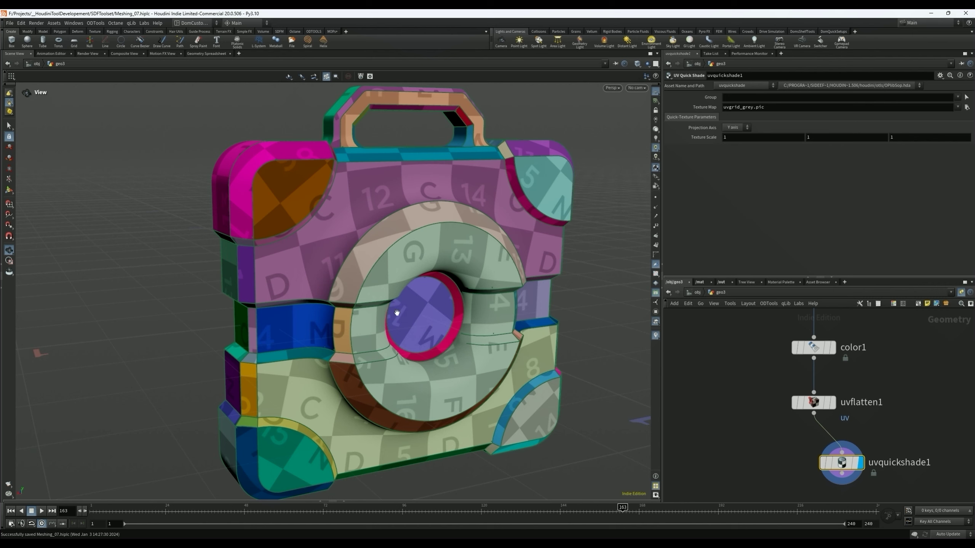
left_click_drag(281, 181, 337, 300)
right_click_drag(337, 300, 355, 349)
- Display SDFM_Assembler2 and view the unmeshed case for comparison
right_click_drag(774, 380, 778, 448)
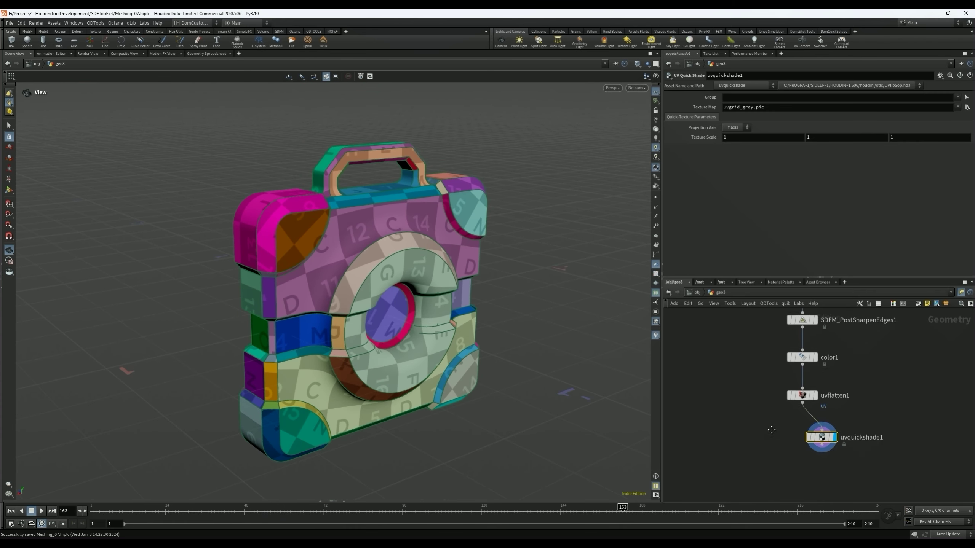
middle_click_drag(767, 321, 805, 430)
left_click(853, 378)
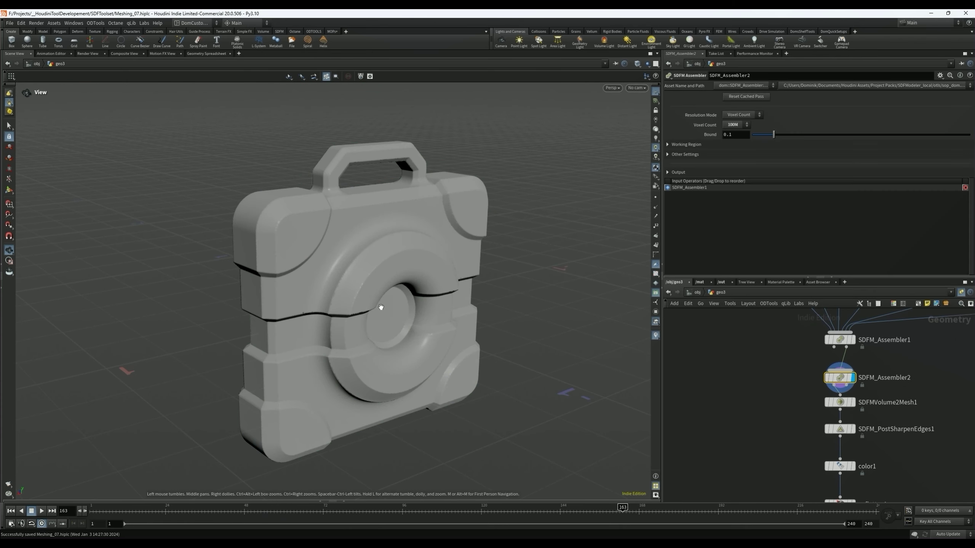
right_click_drag(380, 281, 501, 274)
- Display SDFMVolume2Mesh1 with wireframe shading and examine the dense mesh around the ring
left_click(852, 403)
key("v")
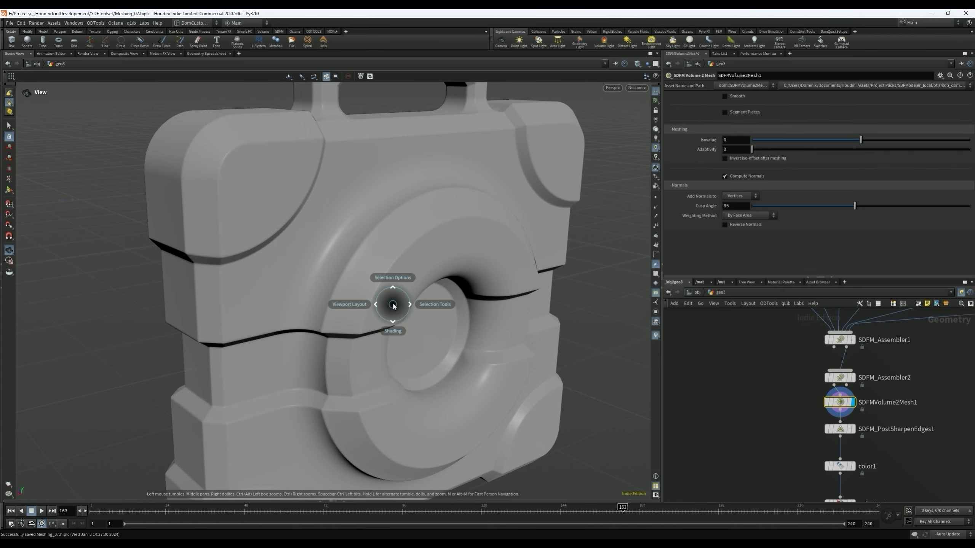
left_click(393, 330)
right_click_drag(391, 307, 537, 242)
mouse_move(375, 256)
left_mouse_down()
mouse_move(360, 287)
mouse_move(369, 252)
left_mouse_up()
right_click_drag(369, 252, 339, 324)
left_click_drag(339, 324, 262, 362)
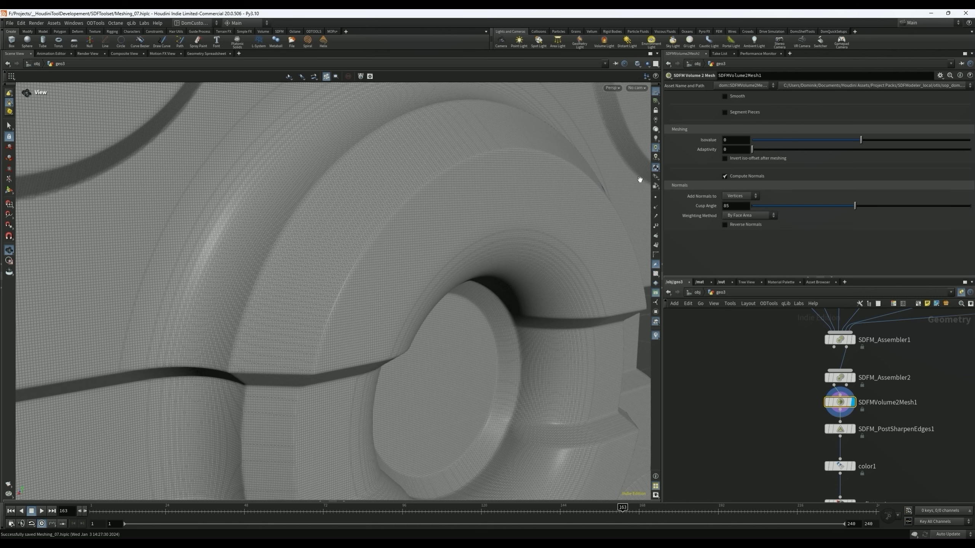
mouse_move(452, 181)
left_mouse_down()
mouse_move(432, 203)
mouse_move(509, 174)
mouse_move(434, 180)
left_mouse_up()
- Display uvquickshade1 and examine the UV seams where the groove meets the central disc
middle_click_drag(766, 398, 742, 320)
left_click(847, 469)
left_click(838, 469)
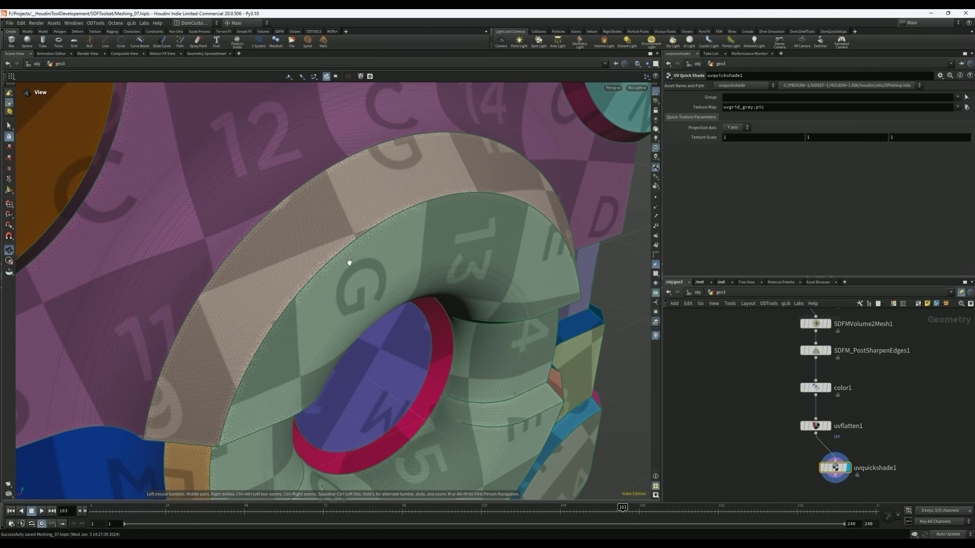
scroll(384, 235, "up", 5)
scroll(307, 269, "up", 2)
left_click_drag(293, 277, 326, 284)
scroll(332, 318, "down", 4)
middle_click_drag(378, 378, 457, 333)
scroll(537, 290, "up", 4)
middle_click_drag(537, 290, 405, 284)
scroll(406, 284, "up", 4)
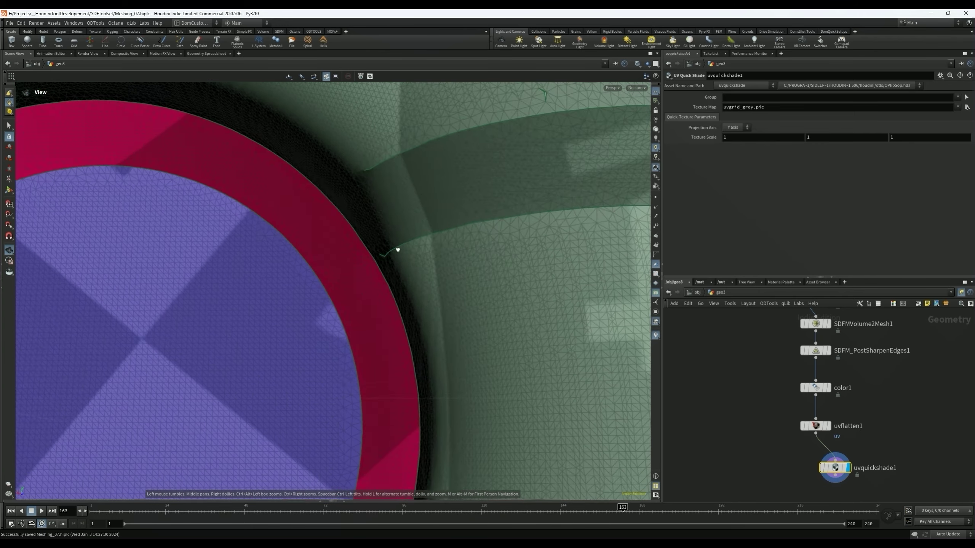
- Examine the broken seam ends beside the disc up close, and view the whole textured case
left_click_drag(402, 250, 467, 291)
scroll(420, 239, "down", 4)
scroll(637, 320, "up", 3)
scroll(514, 341, "up", 5)
right_click_drag(483, 279, 285, 300)
left_click_drag(285, 300, 307, 298)
right_click_drag(307, 298, 311, 256)
middle_click_drag(312, 255, 372, 284)
left_click_drag(372, 285, 325, 285)
right_click_drag(324, 285, 328, 279)
middle_click_drag(328, 279, 388, 306)
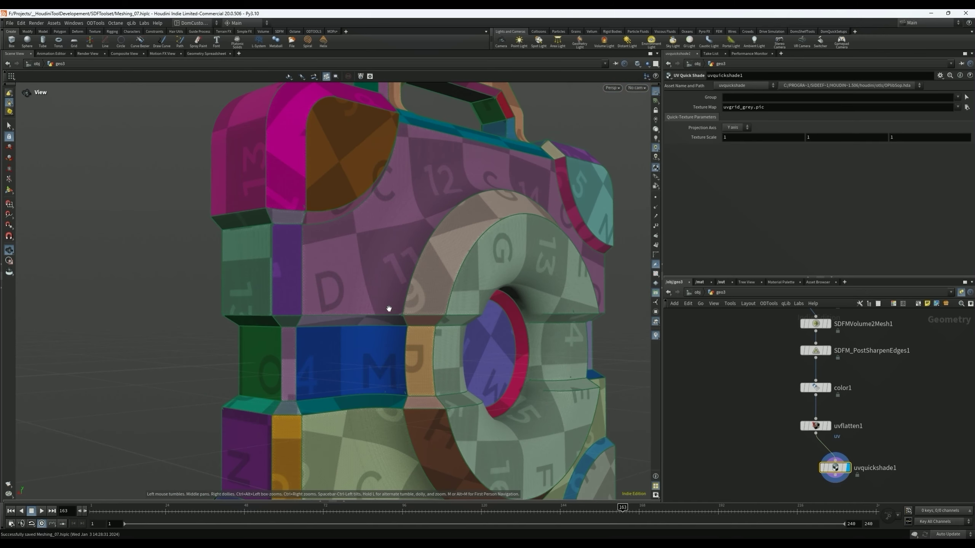
- Display SDFM_PostSharpenEdges1 and examine the wireframe where the horizontal groove runs into the disc's rim
middle_click_drag(766, 393, 766, 433)
middle_click_drag(783, 477, 767, 409)
left_click_drag(804, 444, 777, 449)
middle_click_drag(842, 462, 818, 509)
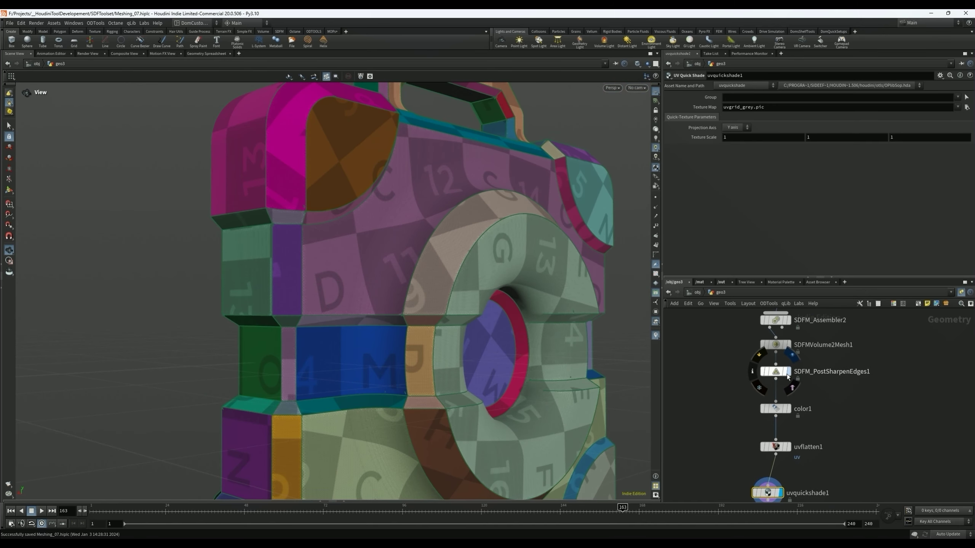
left_click(788, 372)
left_click_drag(599, 361, 526, 360)
right_click_drag(526, 359, 566, 362)
middle_click_drag(566, 361, 479, 335)
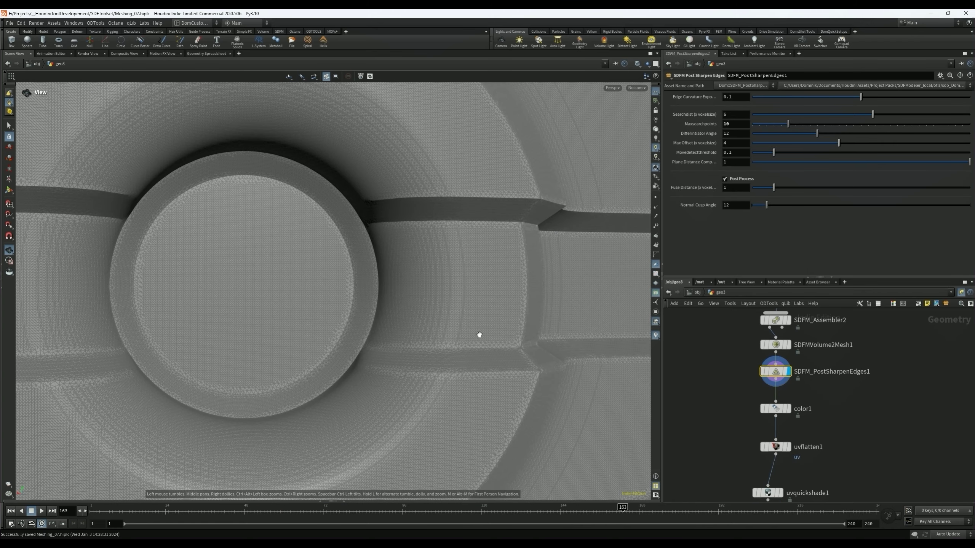
right_click_drag(479, 336, 453, 284)
left_click_drag(453, 284, 419, 278)
right_click_drag(416, 267, 596, 216)
left_click_drag(482, 212, 464, 259)
right_click_drag(464, 259, 537, 284)
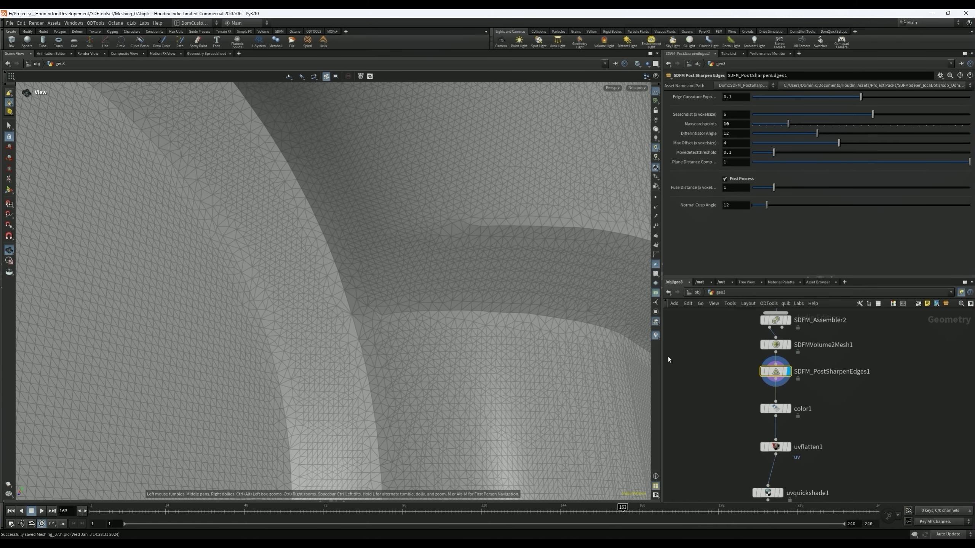
- Move color1, uvflatten1 and uvquickshade1 into a separate column beside the main node chain
scroll(833, 426, "down", 2)
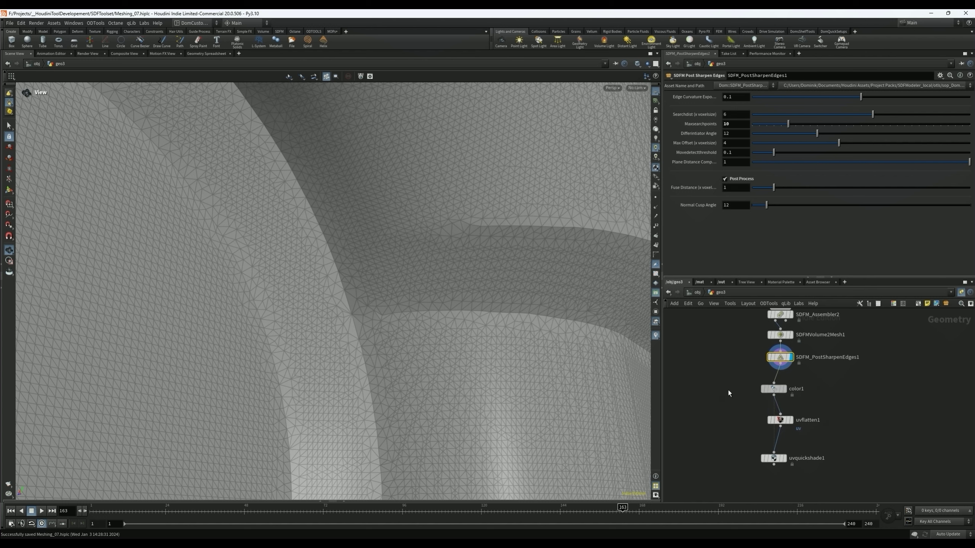
left_click_drag(730, 390, 715, 391)
left_click_drag(768, 420, 715, 413)
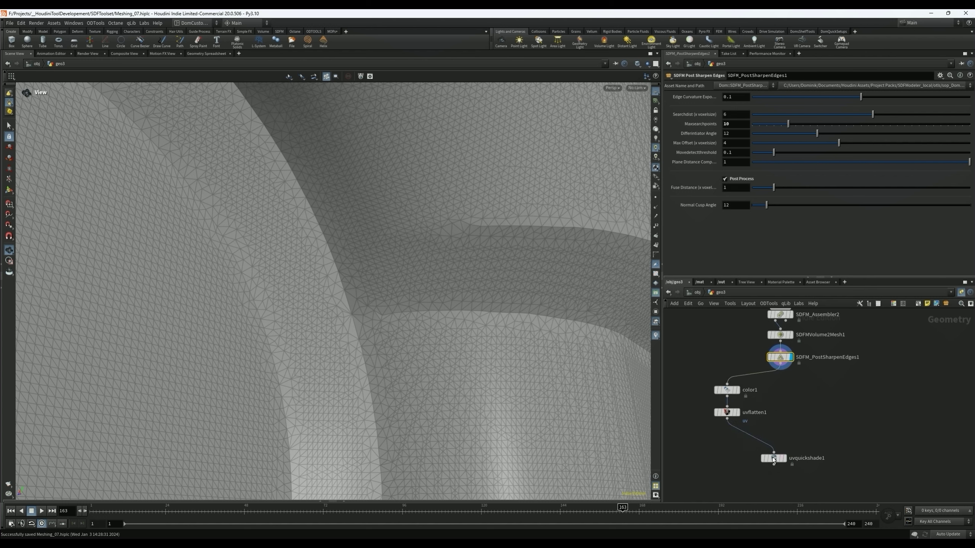
left_click_drag(758, 454, 713, 432)
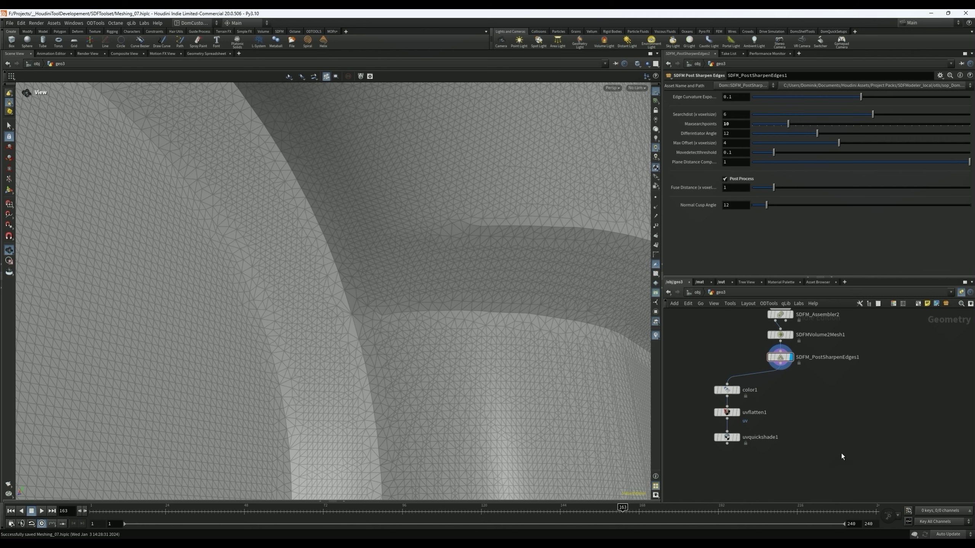
- Add an SDFM Post Fix Edges node below SDFM_PostSharpenEdges1, display it and frame the groove corner beside the disc
key("Tab")
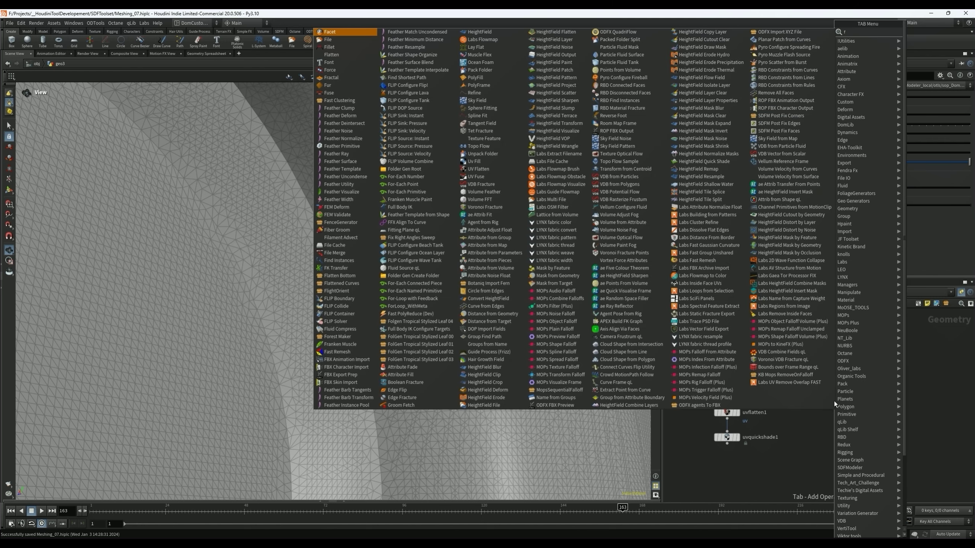
type("fix")
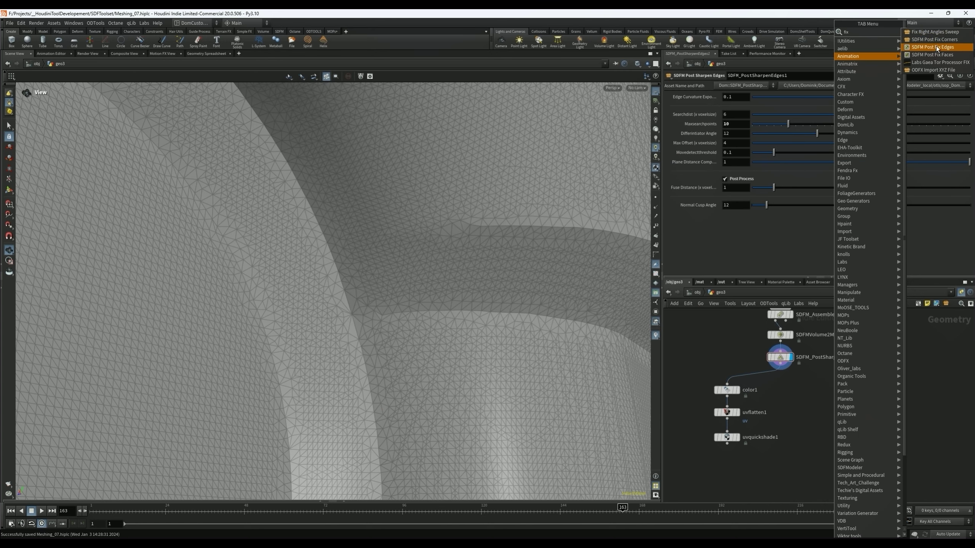
left_click(938, 48)
left_click(824, 389)
key("r")
left_click_drag(825, 391, 824, 396)
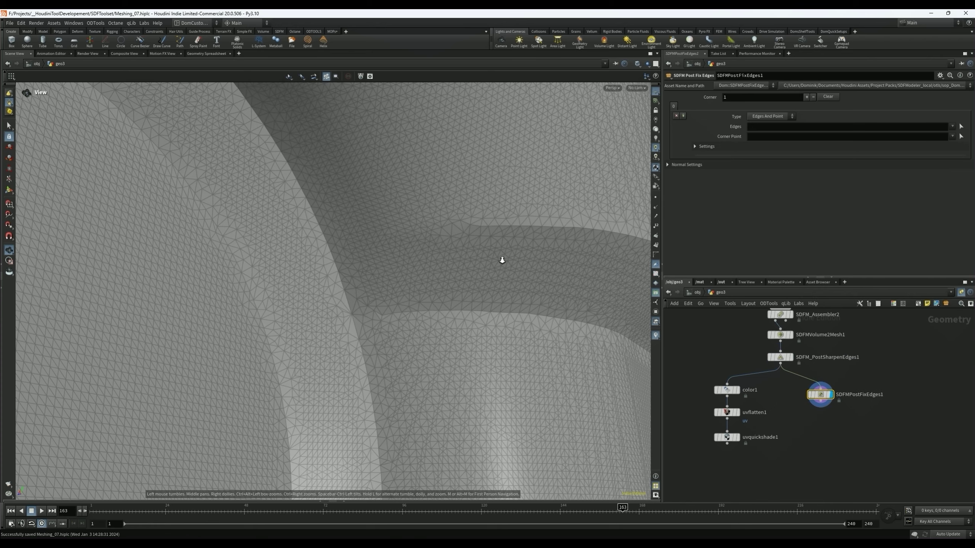
left_click_drag(518, 260, 453, 296)
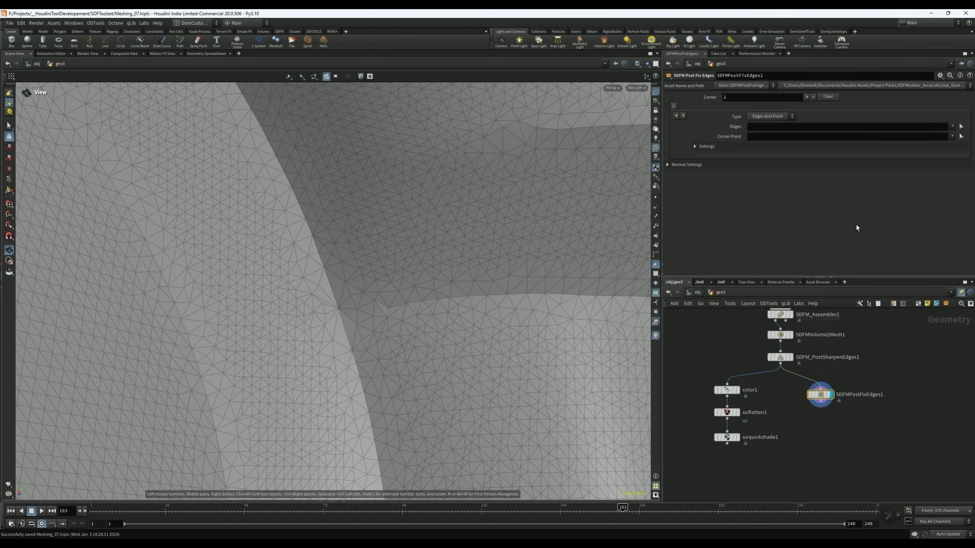
- With the type at Edges And Point, pick the groove's upper and lower edges plus the rim point as the corner point
left_click(768, 117)
left_click(767, 116)
left_click(770, 117)
left_click(767, 124)
left_click(961, 127)
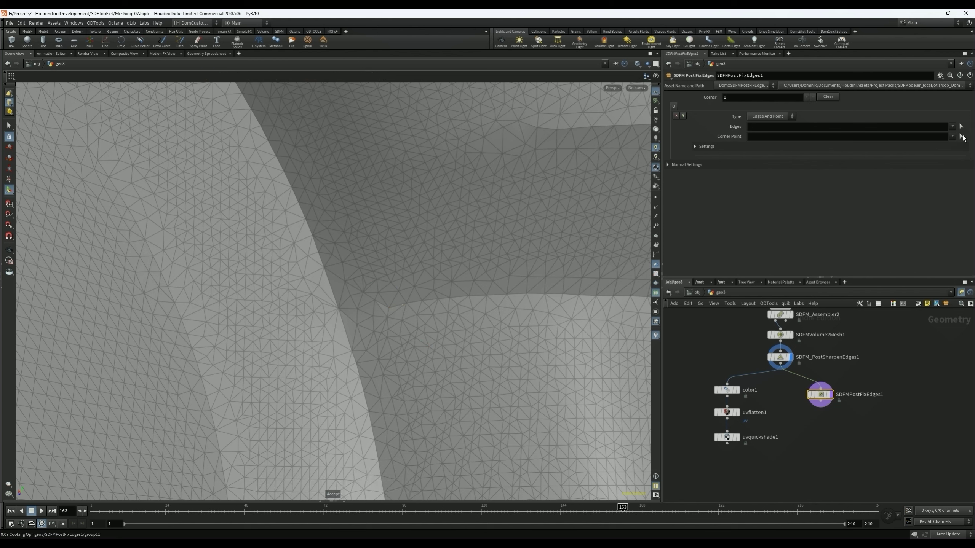
key("Return")
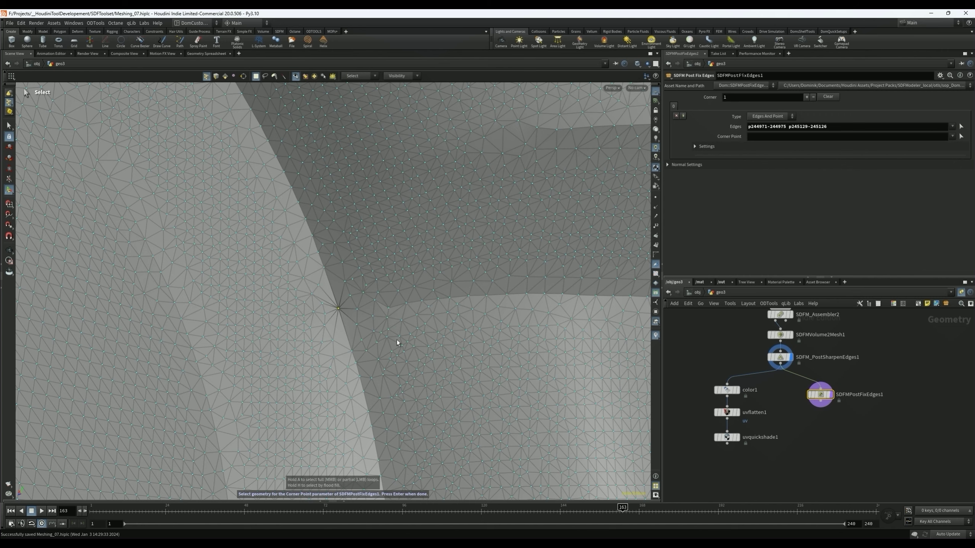
left_click(338, 310)
key("Return")
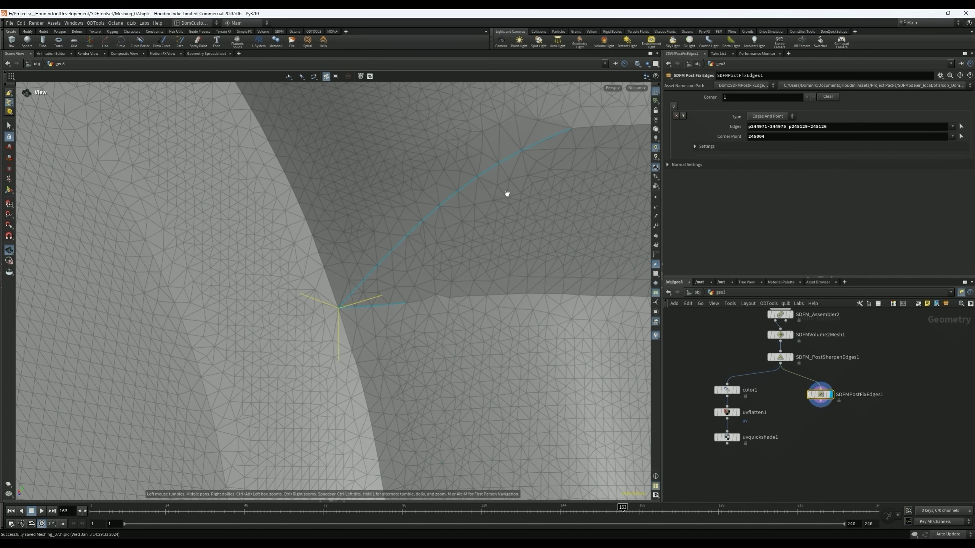
left_click_drag(520, 182, 600, 127)
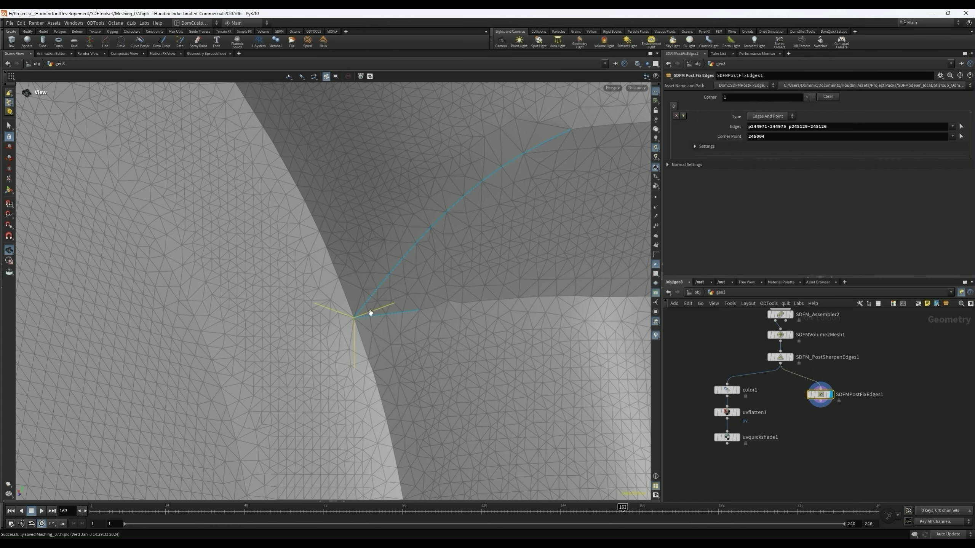
left_click_drag(370, 304, 422, 246)
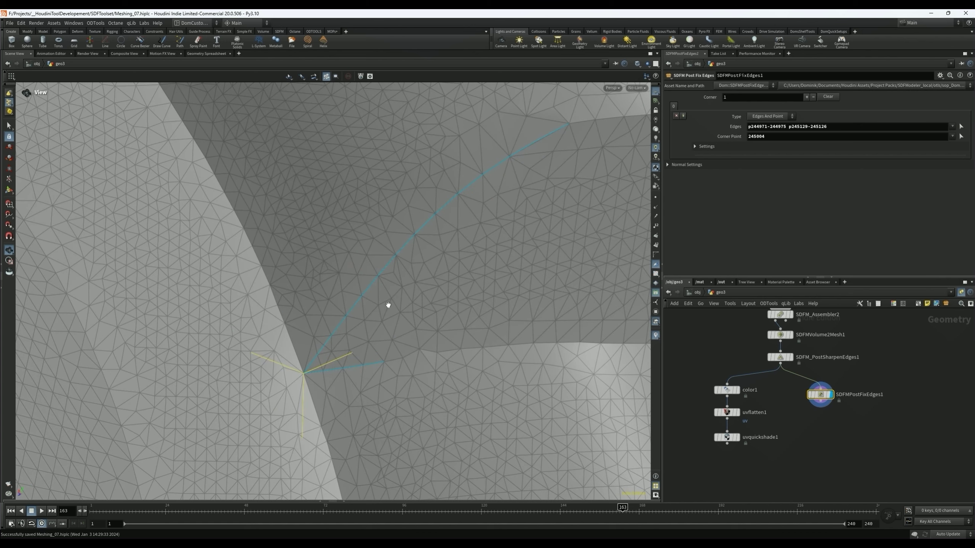
- Set Tension1 to 0.5 in the corner's settings and check the curve running into the disc's rim
left_click(726, 147)
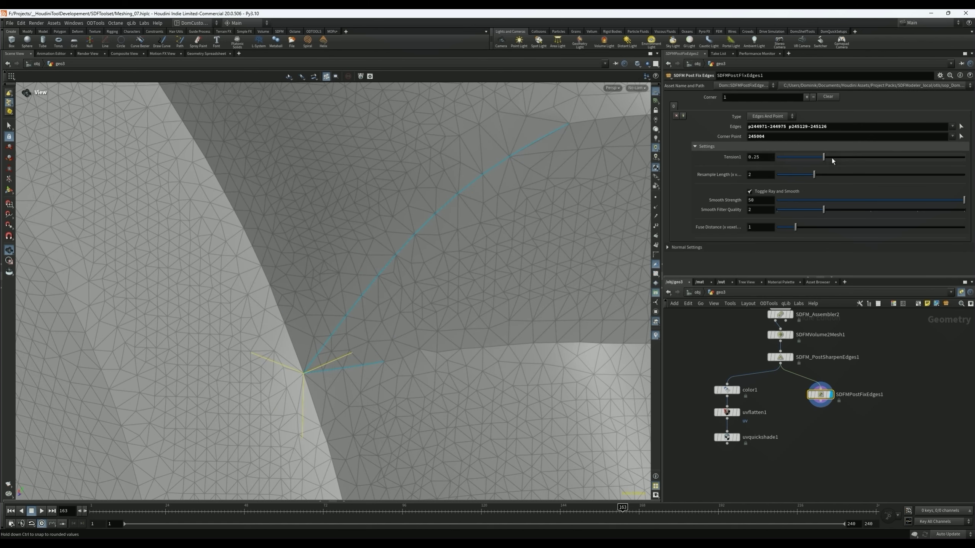
left_click_drag(766, 157, 723, 168)
type("0.5")
key("Return")
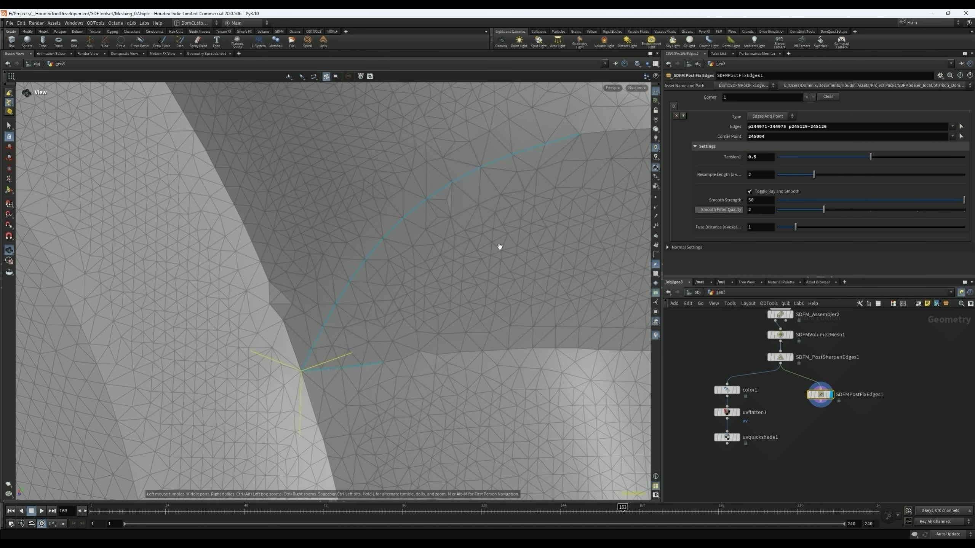
left_click_drag(500, 247, 556, 175)
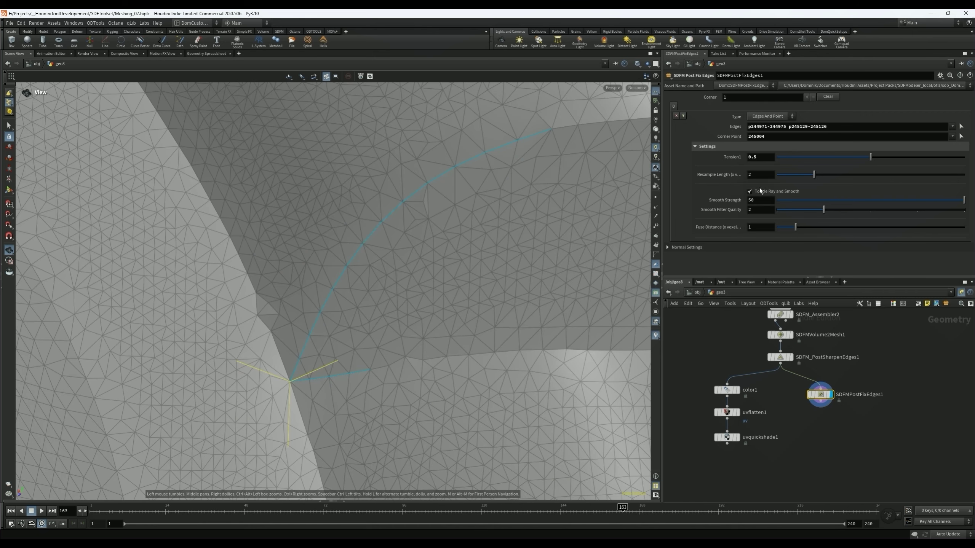
- Turn Toggle Ray and Smooth off, inspect the mesh around the corner curve, and turn it back on
left_click(750, 192)
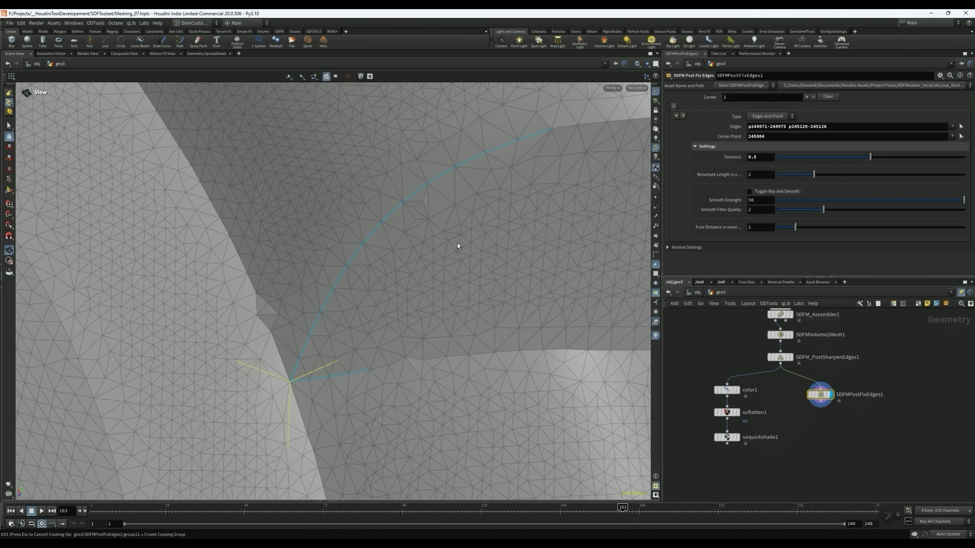
left_click_drag(456, 242, 386, 257)
left_click(748, 191)
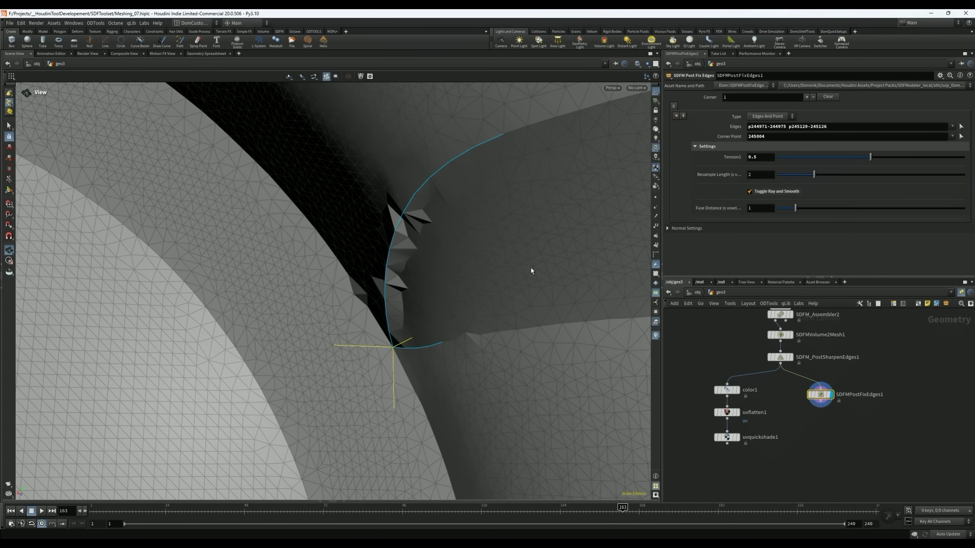
left_click_drag(407, 272, 429, 268)
- Set the corner's Fuse Distance to 2 and inspect the groove corner in smooth shading without wireframe
left_click_drag(754, 227, 702, 231)
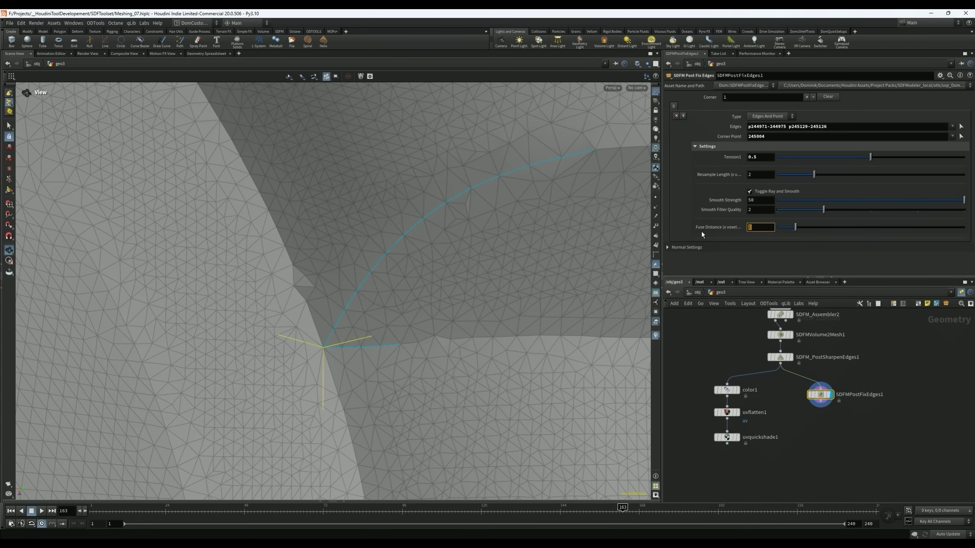
type("2")
key("Return")
left_click_drag(488, 228, 434, 295)
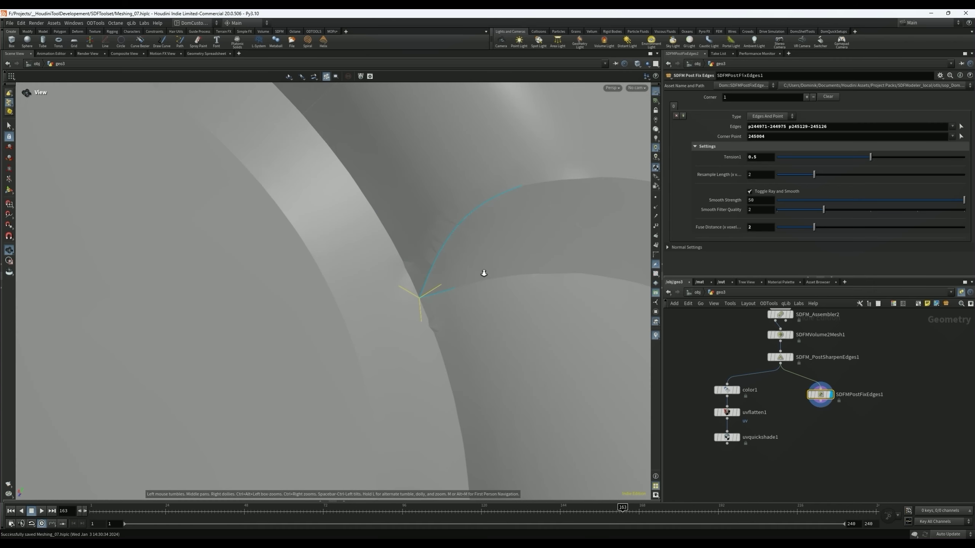
left_click_drag(484, 273, 491, 303)
right_click_drag(491, 303, 452, 322)
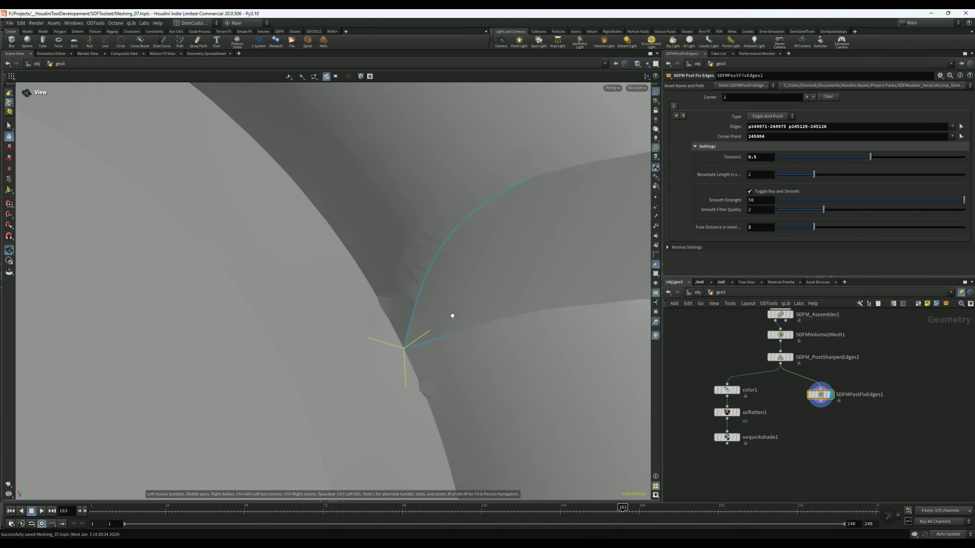
left_click_drag(452, 322, 411, 318)
right_click_drag(411, 318, 418, 281)
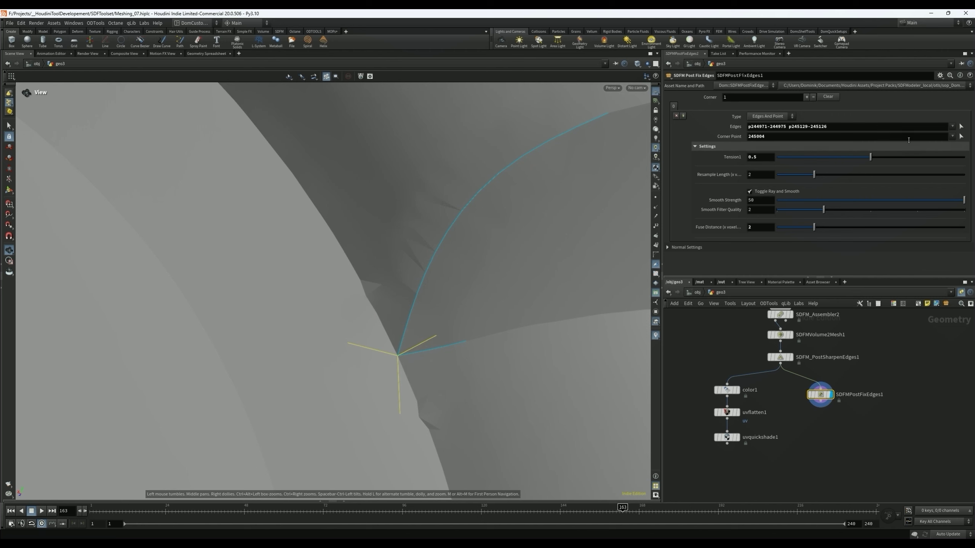
- Switch the corner type to Fuse Points and select the four points around the broken crease end at the disc's rim
left_click(770, 117)
left_click(766, 134)
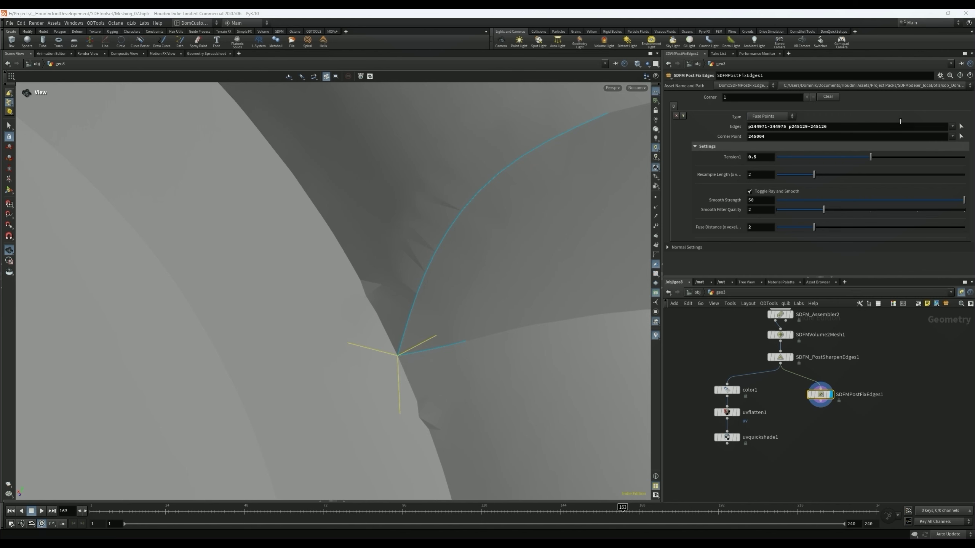
left_click(961, 127)
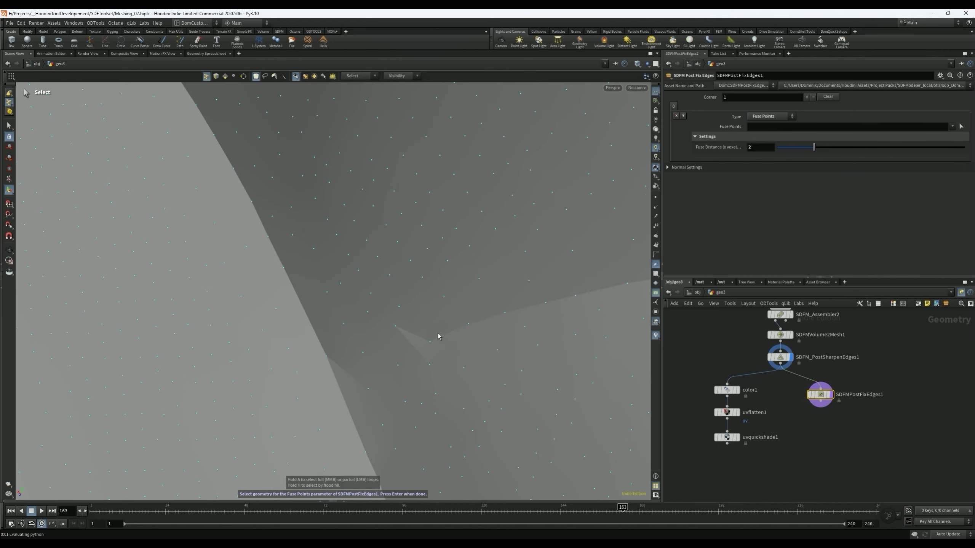
left_click(430, 341)
left_click(398, 366, "shift")
key("Return")
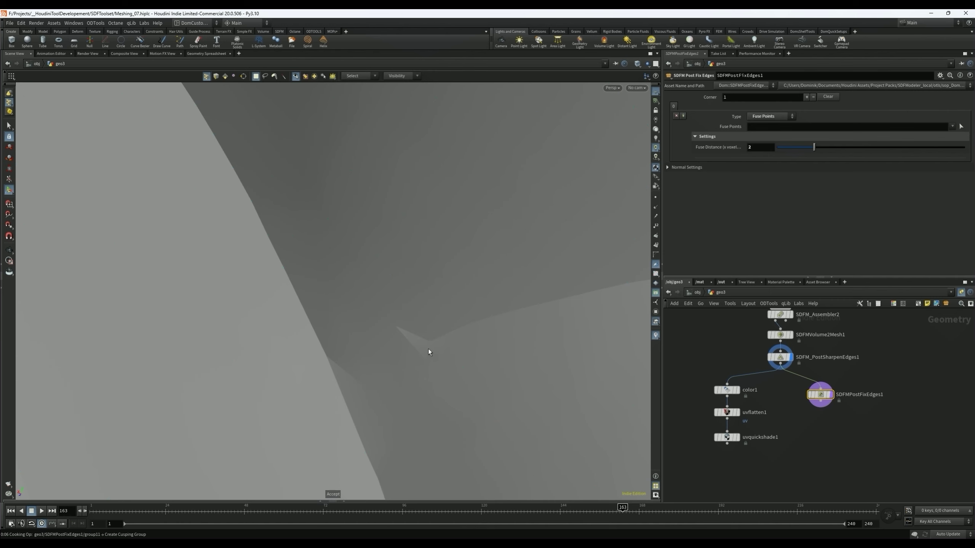
right_click_drag(423, 355, 404, 387, "alt")
left_click_drag(404, 387, 487, 323, "alt")
- Switch the corner type to Multiple Edges and pick an edge on the groove's lower crease as the start edge
left_click(771, 116)
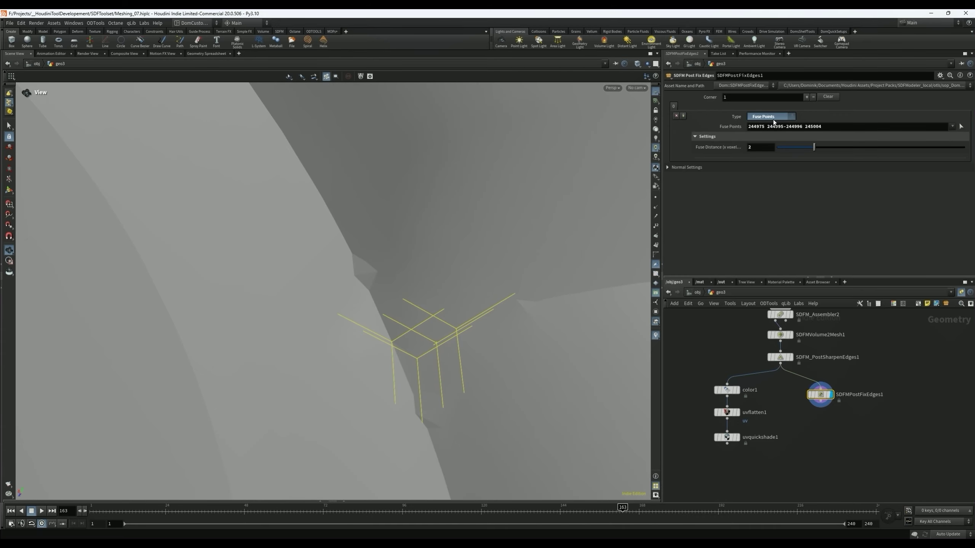
left_click(772, 118)
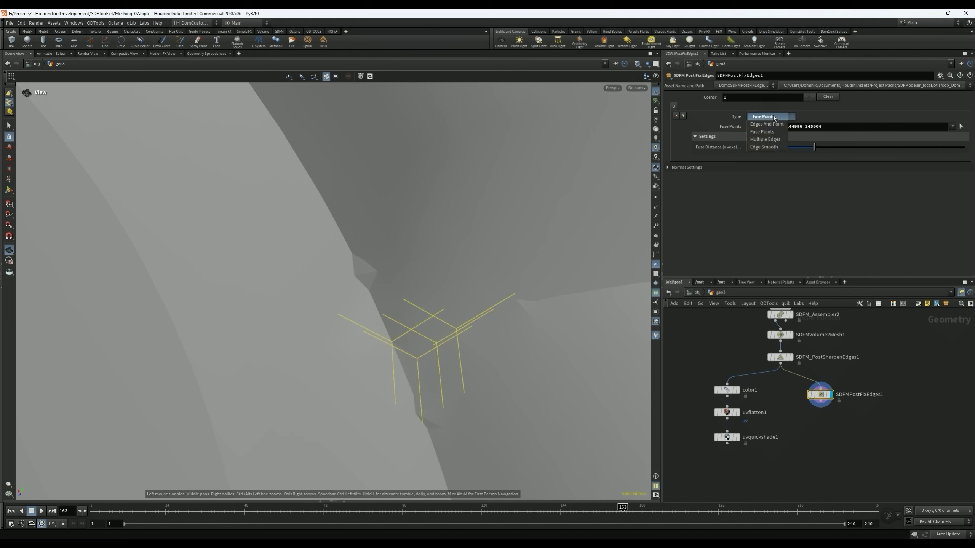
left_click(773, 118)
left_click(774, 118)
left_click(774, 117)
left_click(774, 118)
left_click(770, 136)
left_click(961, 127)
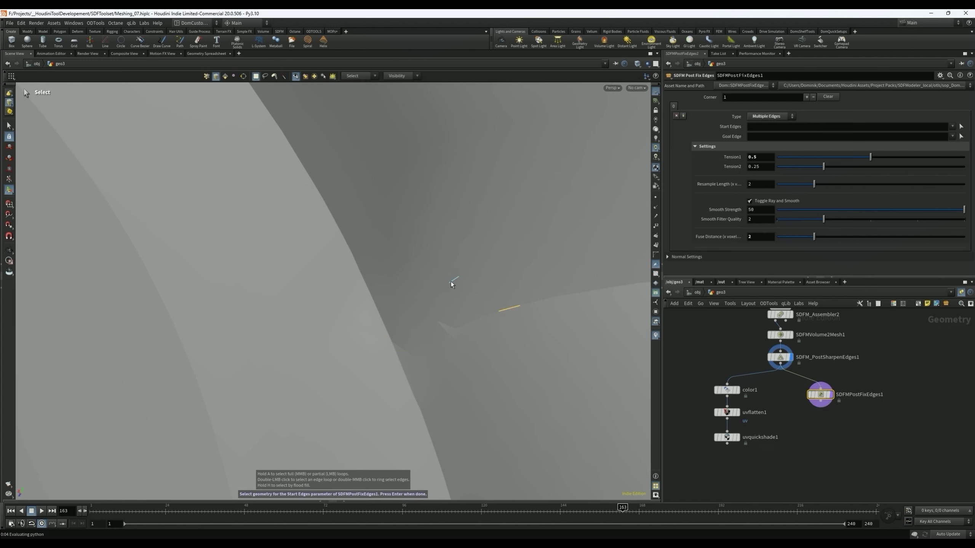
key("Return")
left_click(693, 146)
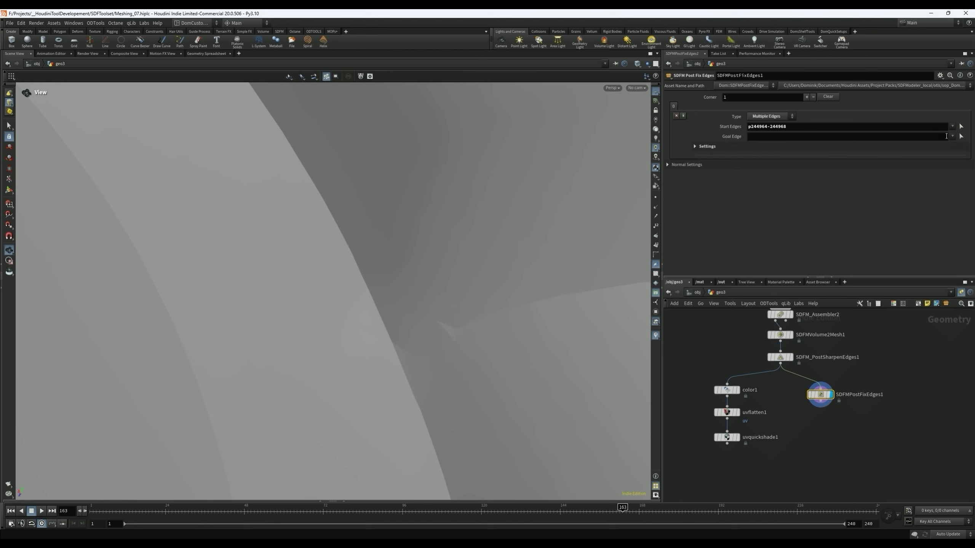
- Pick an edge on the disc's rim just above the broken corner as the goal edge
left_click(961, 136)
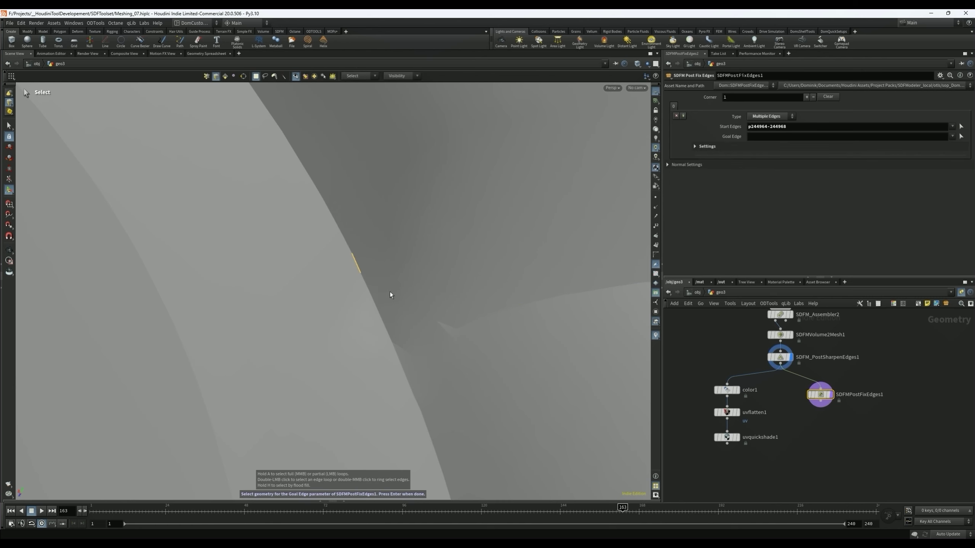
key("Return")
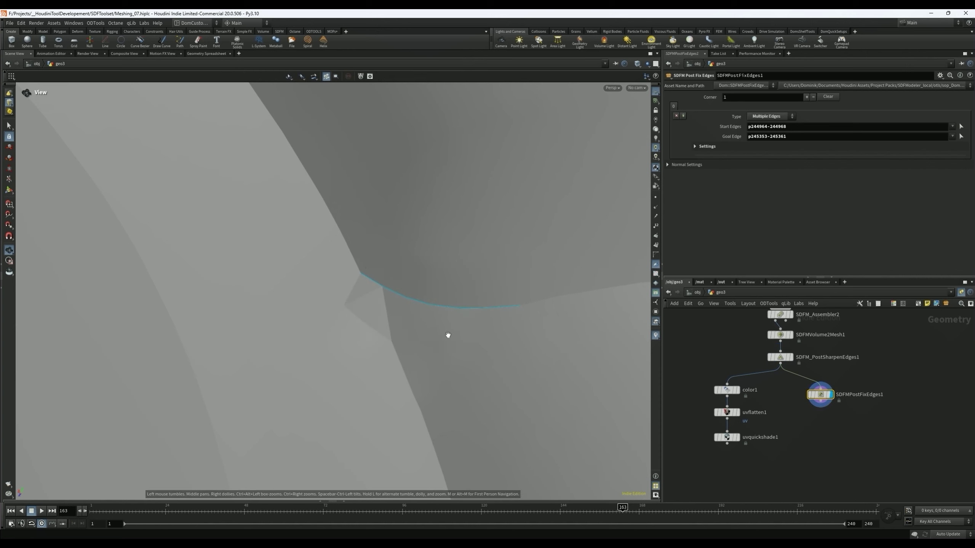
left_click_drag(362, 269, 360, 273)
- Set Tension2 to 0.5 and Resample Length to 1 for the Multiple Edges fix, and save the scene
left_click(707, 146)
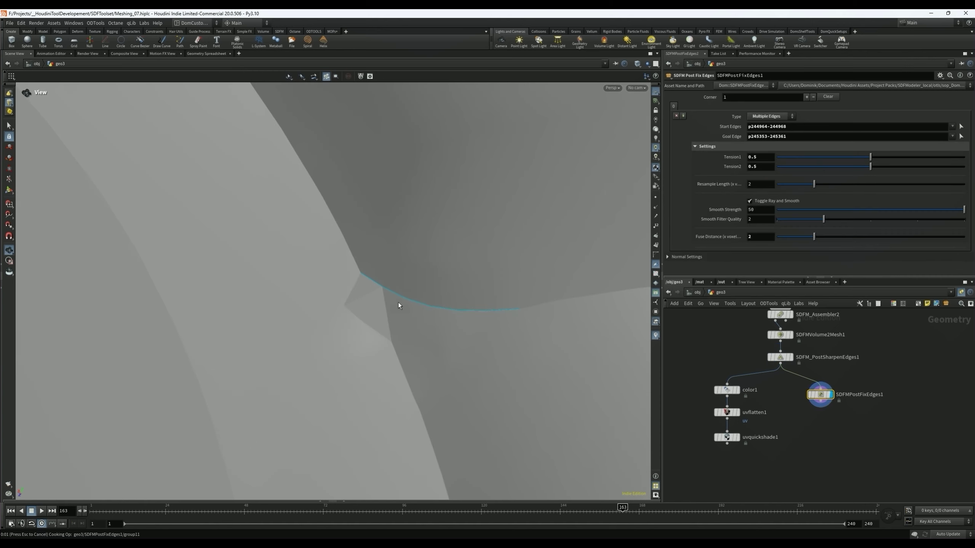
left_click_drag(391, 305, 547, 282)
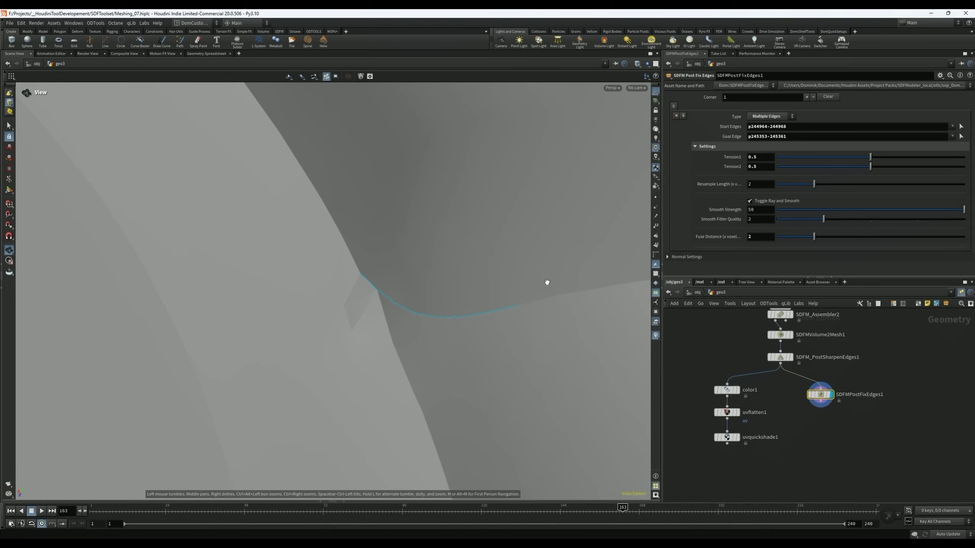
left_click(747, 237)
type("1")
key("Return")
double_click(761, 184)
type("1")
key("Return")
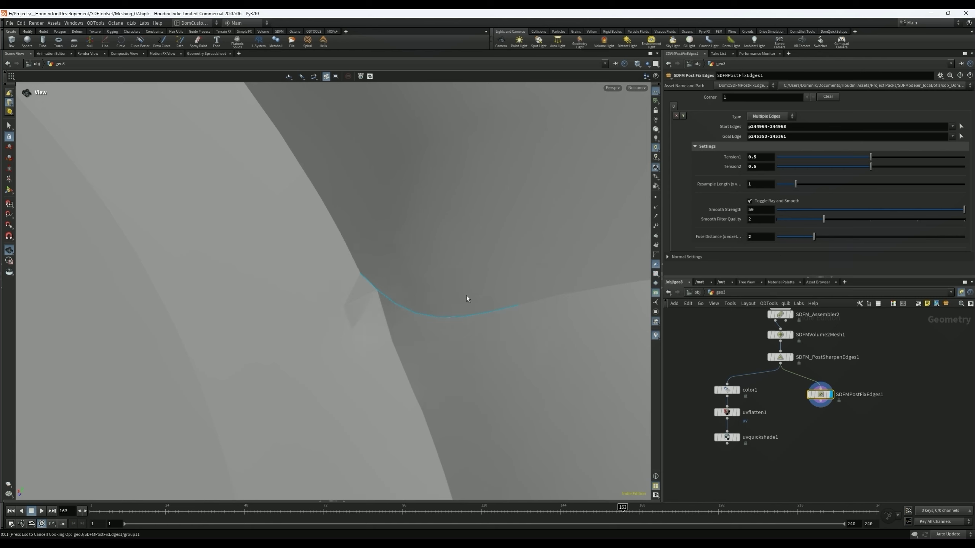
left_click_drag(462, 295, 424, 274)
key("ctrl+s")
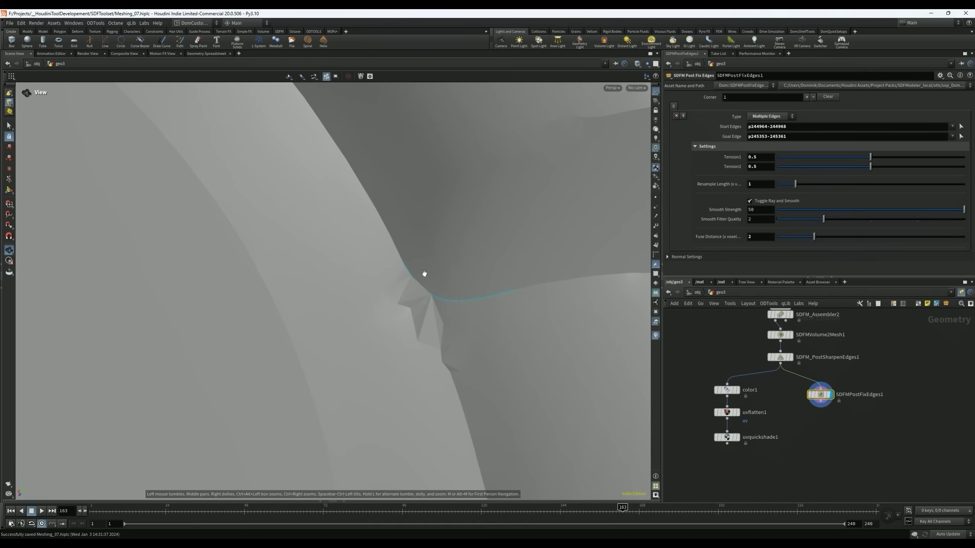
- Add an edge on the disc's rim below the corner to the start edges and inspect the two connecting curves
left_click(961, 128)
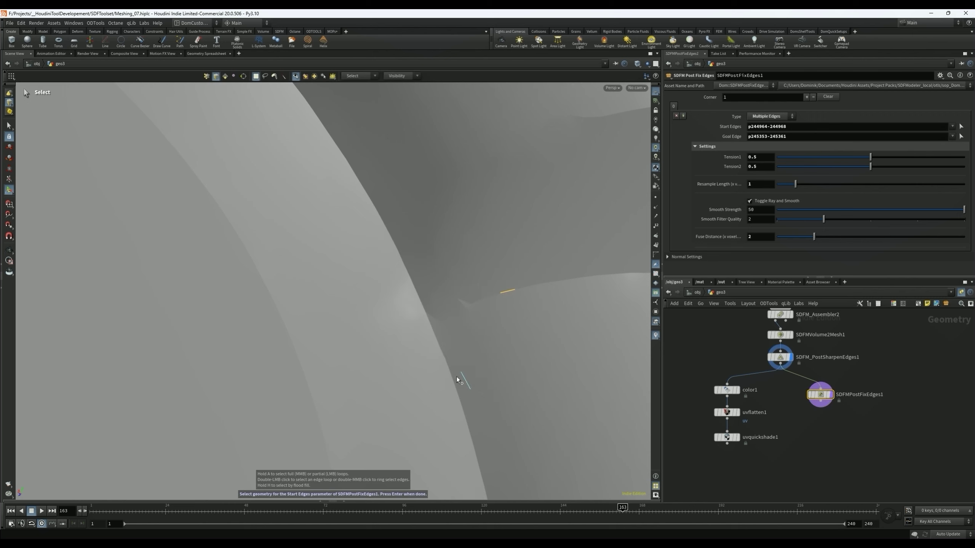
key("Return")
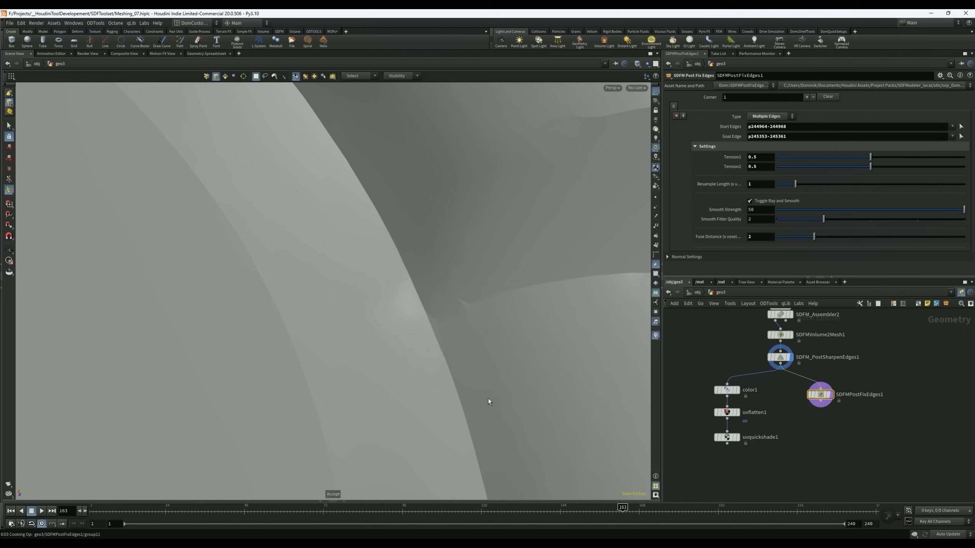
left_click_drag(457, 355, 624, 272)
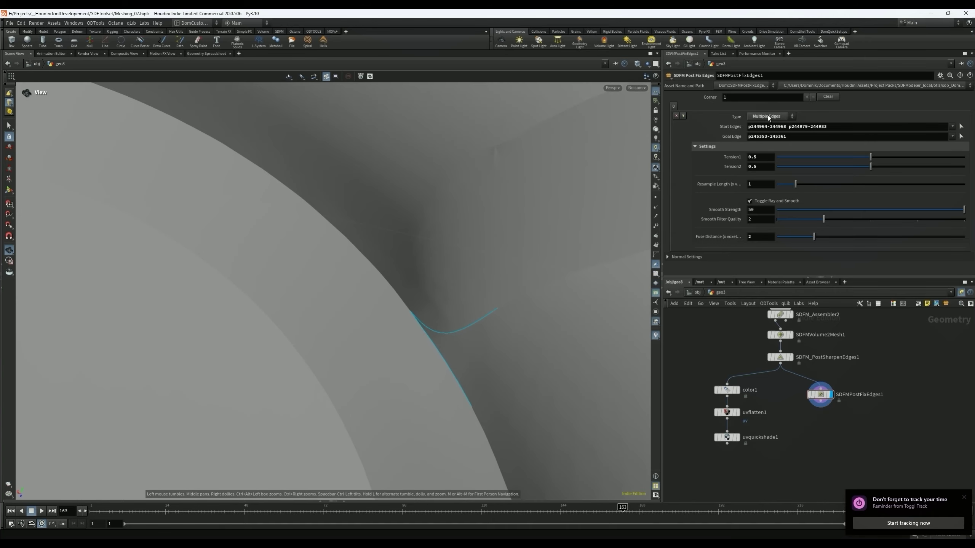
- Switch the corner type to Edge Smooth and select the jagged edge path from the groove's lower crease to the disc's rim
left_click(770, 116)
left_click(767, 142)
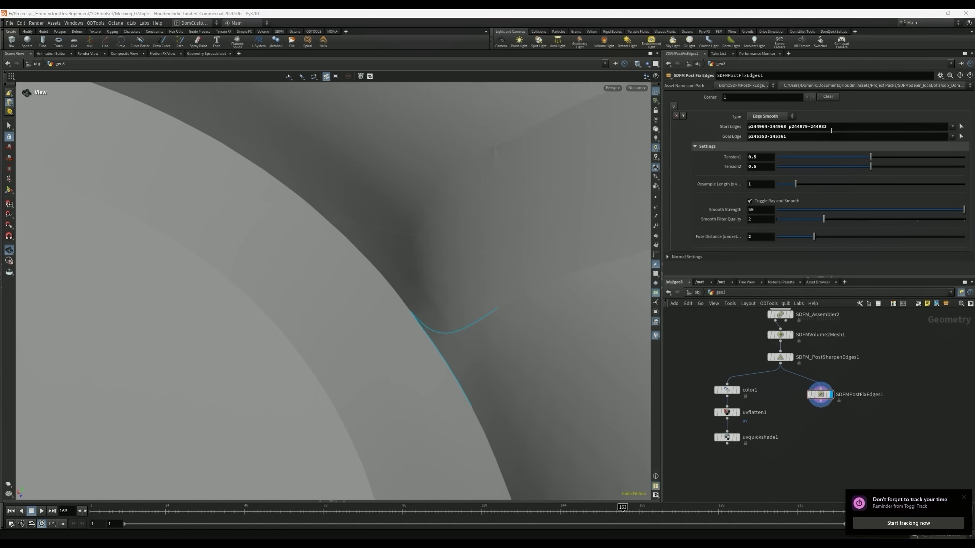
left_click(959, 129)
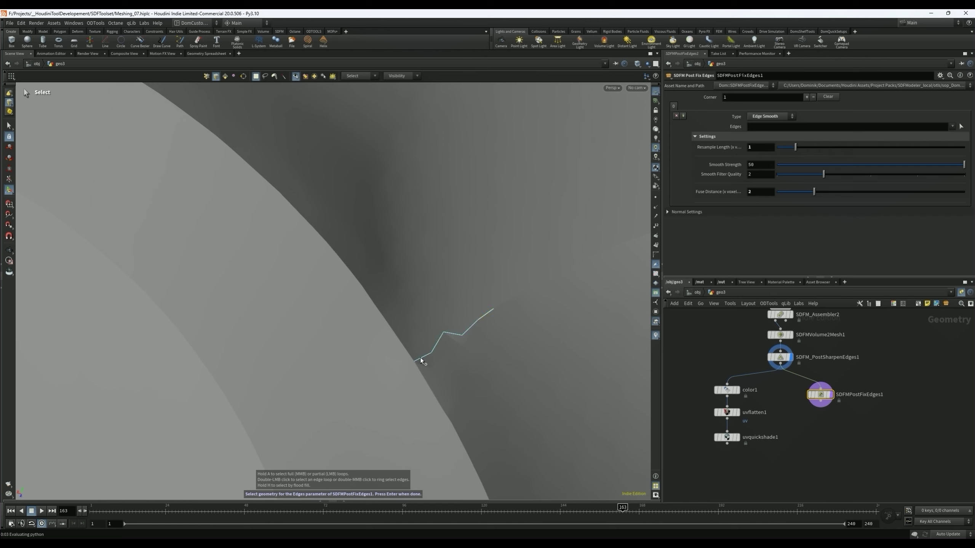
key("Return")
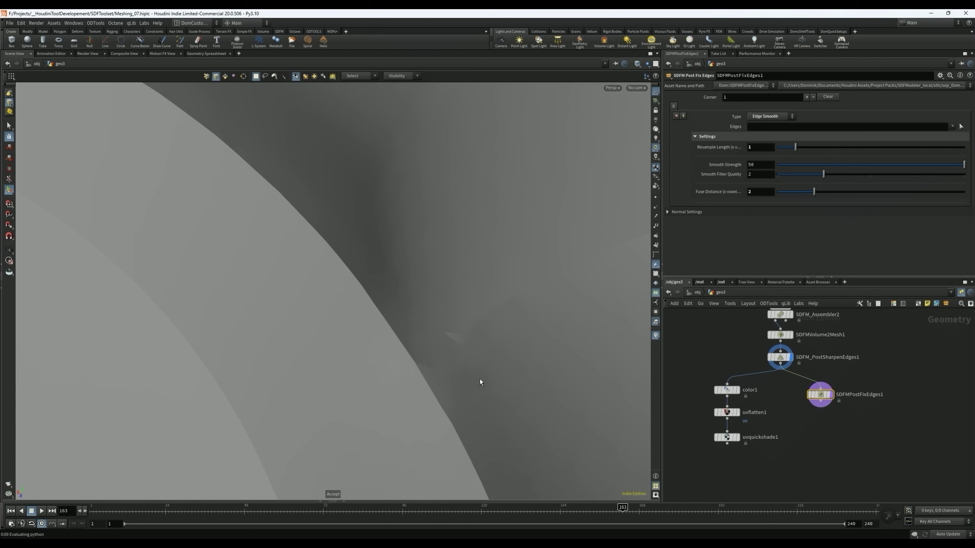
key("Escape")
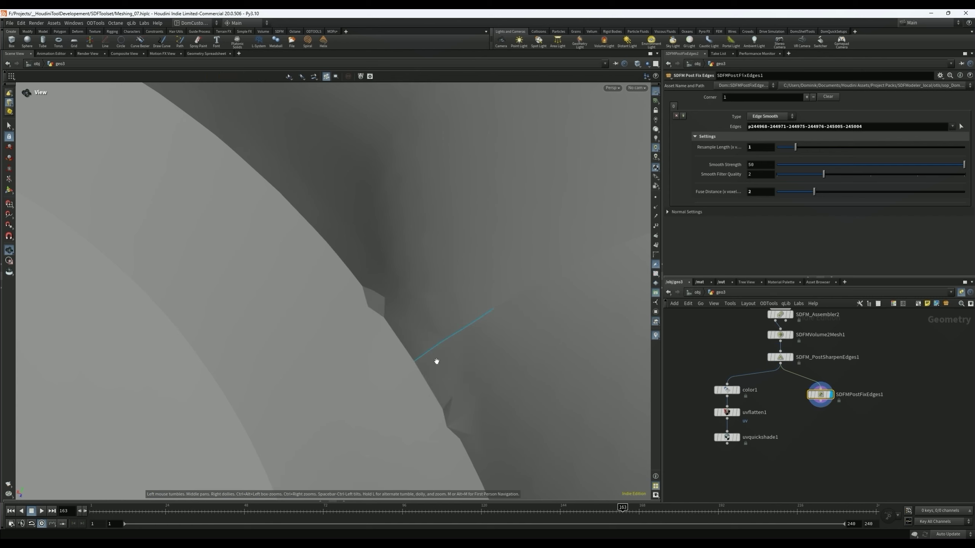
mouse_move(443, 356)
left_mouse_down()
mouse_move(470, 321)
mouse_move(511, 322)
mouse_move(428, 389)
mouse_move(529, 331)
mouse_move(468, 361)
mouse_move(426, 346)
mouse_move(442, 374)
mouse_move(448, 358)
left_mouse_up()
- Replace the Edge Smooth selection with the edge path along the groove's upper crease beside the disc, and save the scene
left_click(963, 128)
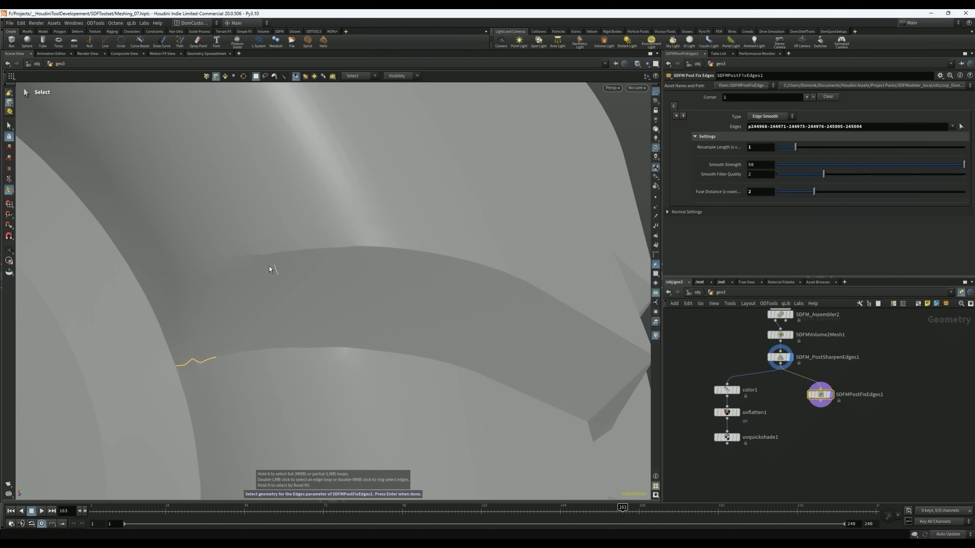
left_click(276, 254)
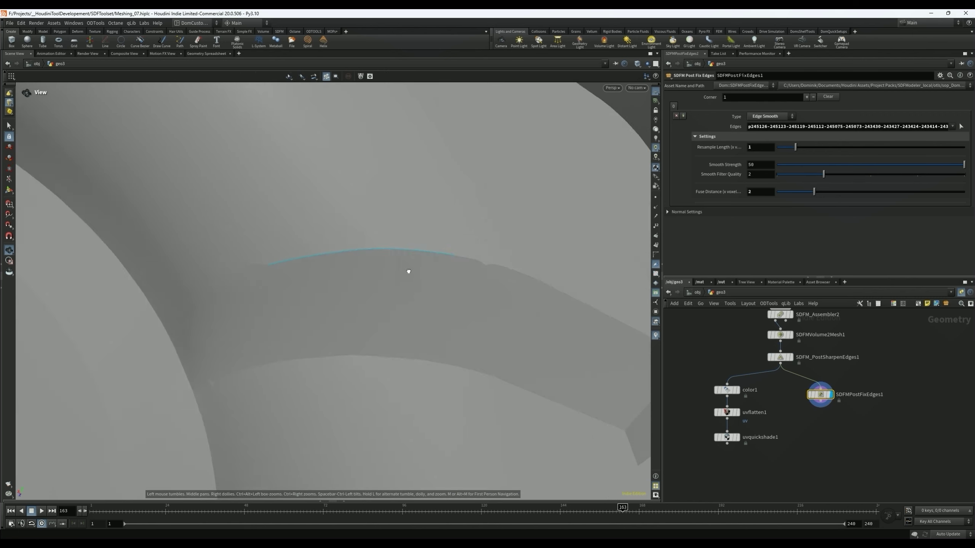
scroll(501, 249, "up", 3)
left_click_drag(409, 273, 461, 295)
key("ctrl+s")
left_click(704, 137)
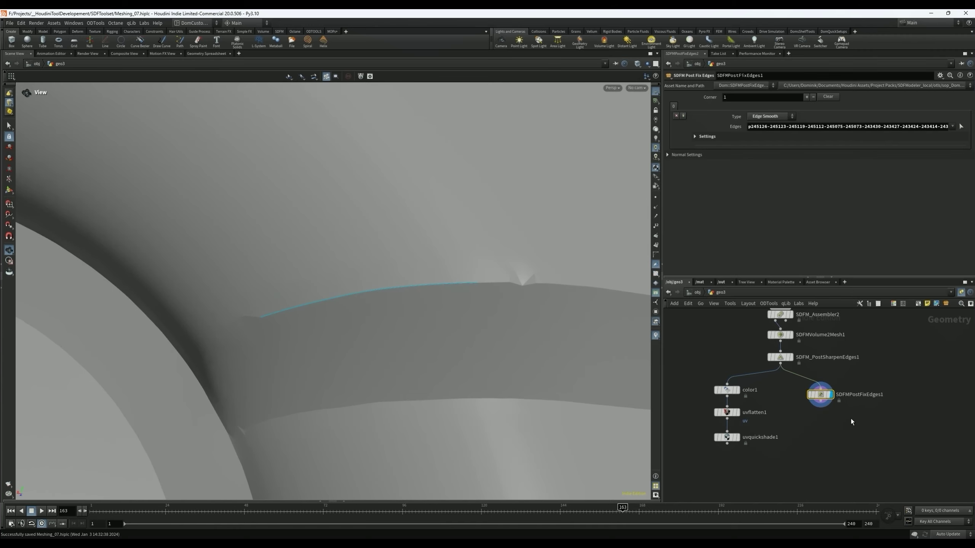
- Replace the SDFM Post Fix Edges node with an SDFM Post Fix Faces node fed by SDFM_PostSharpenEdges1
key("Delete")
key("Tab")
type("sdfmpost")
key("Down")
key("Down")
key("Return")
left_click(823, 410)
left_click(818, 391)
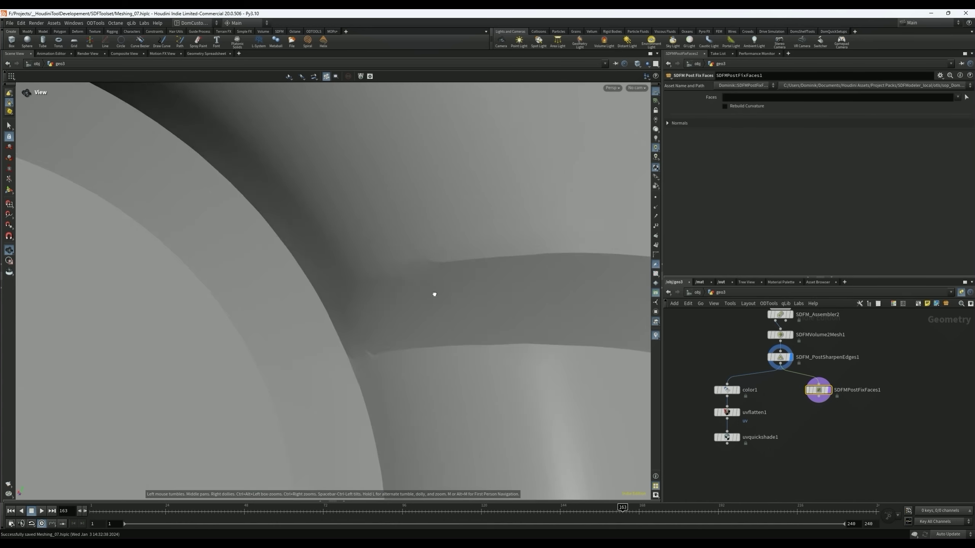
- Examine the mesh around the disc and the handle for faces that need repair
left_click_drag(433, 292, 377, 364)
right_click_drag(377, 363, 511, 289)
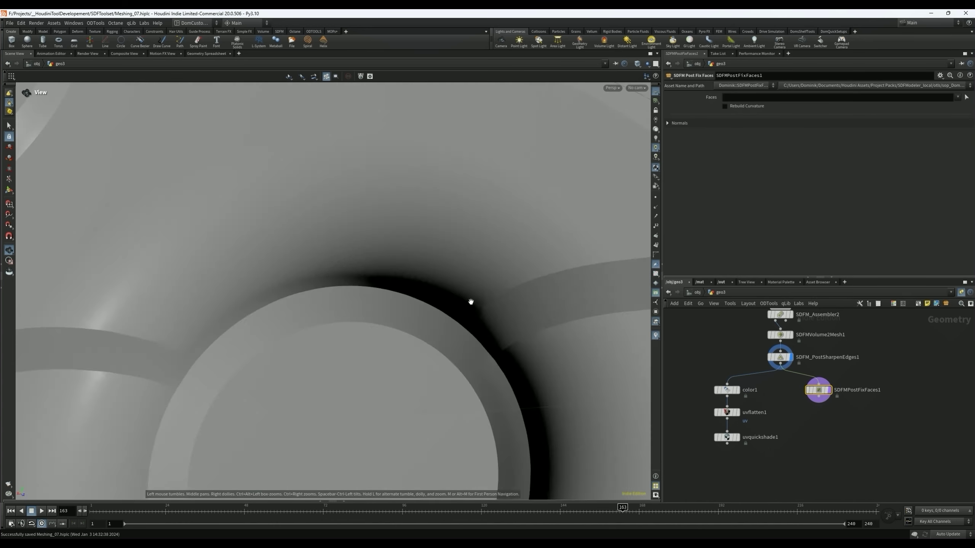
left_click_drag(511, 289, 375, 354)
middle_click_drag(375, 353, 335, 286)
left_click_drag(377, 218, 480, 294)
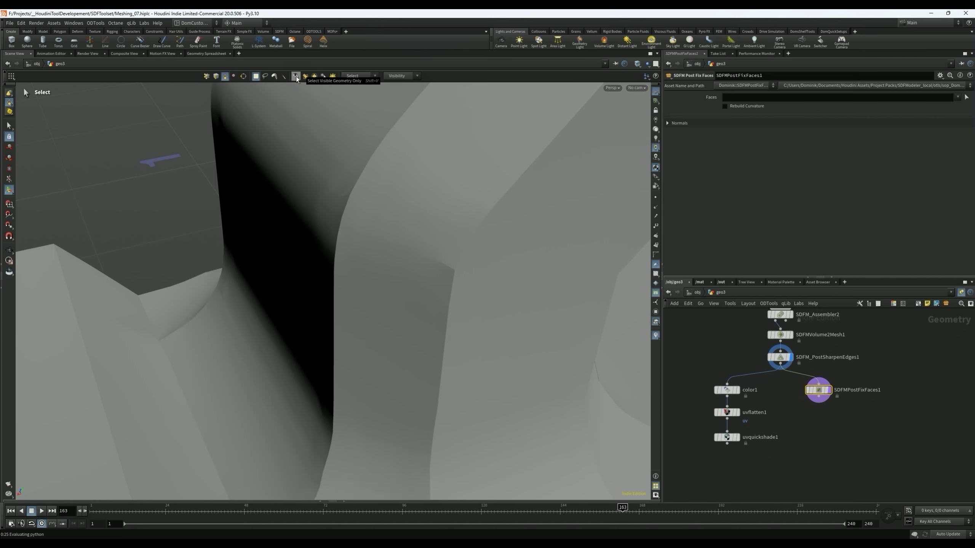
left_click_drag(411, 172, 450, 294)
left_click_drag(334, 211, 194, 222, "alt")
left_click_drag(480, 194, 313, 133, "alt")
- Paint-select the faces around the broken corner on the handle's bend as the Faces to fix, and save the scene
left_click(274, 77)
right_click_drag(344, 211, 405, 195, "alt")
left_click_drag(404, 199, 385, 244)
left_click(362, 337)
left_click_drag(377, 310, 388, 250)
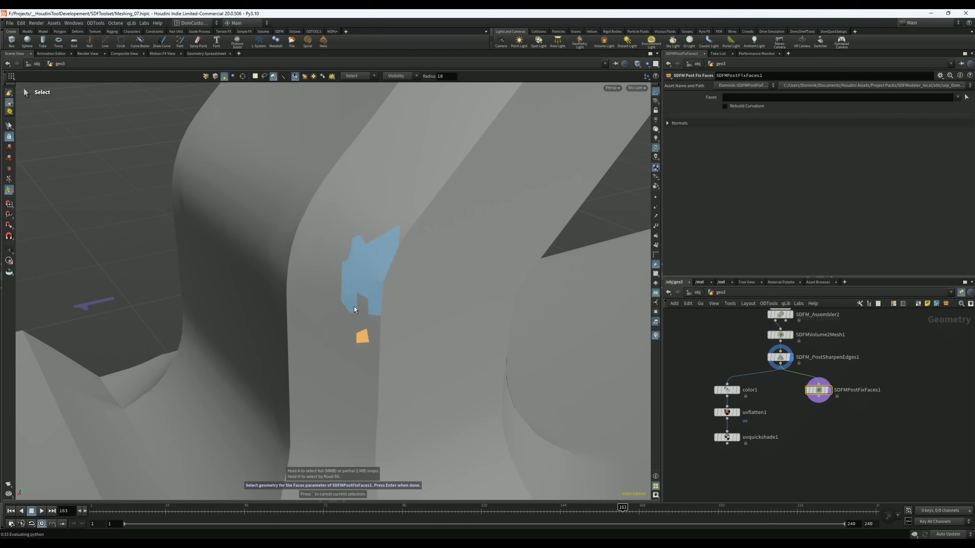
left_click(387, 234)
key("Return")
key("Escape")
key("ctrl+s")
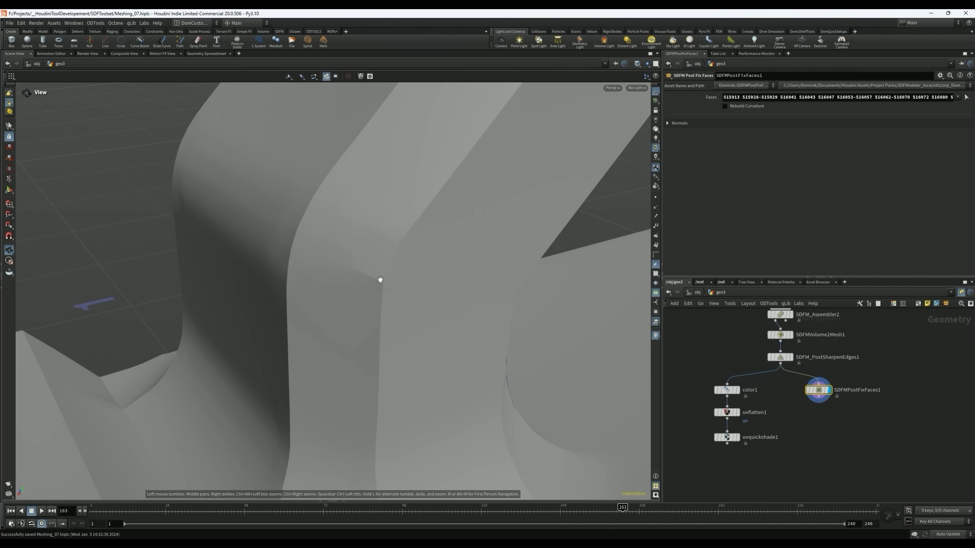
- Inspect the repaired handle patch in wireframe shading, and return to smooth shading
mouse_move(384, 276)
left_mouse_down()
mouse_move(376, 282)
mouse_move(398, 289)
left_mouse_up()
key("v")
left_click(367, 320)
left_click(359, 325)
right_click_drag(398, 289, 381, 260)
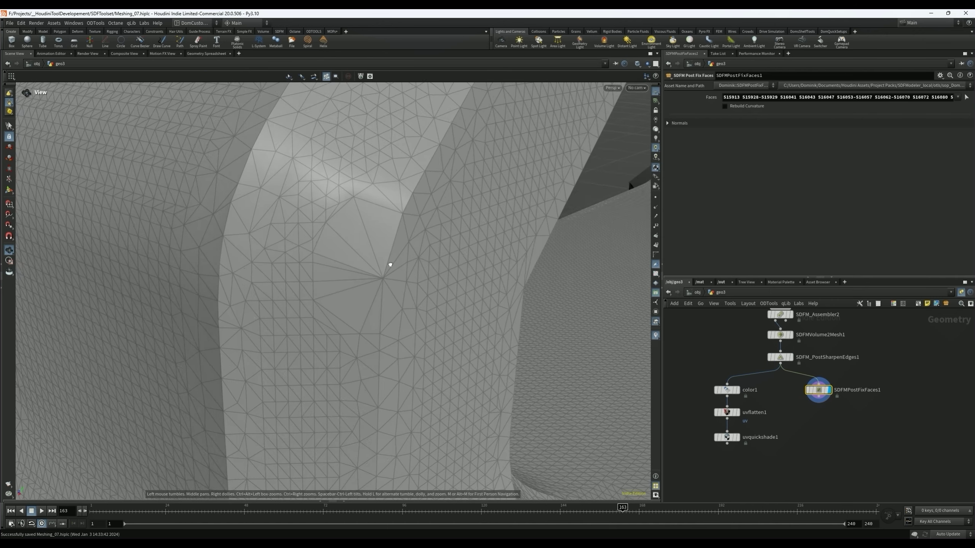
mouse_move(382, 260)
left_mouse_down()
mouse_move(354, 292)
mouse_move(398, 274)
left_mouse_up()
key("v")
left_click(360, 305)
left_click(360, 323)
- Enable Rebuild Curvature for the selected handle faces and set its Strength to 100
left_click(744, 107)
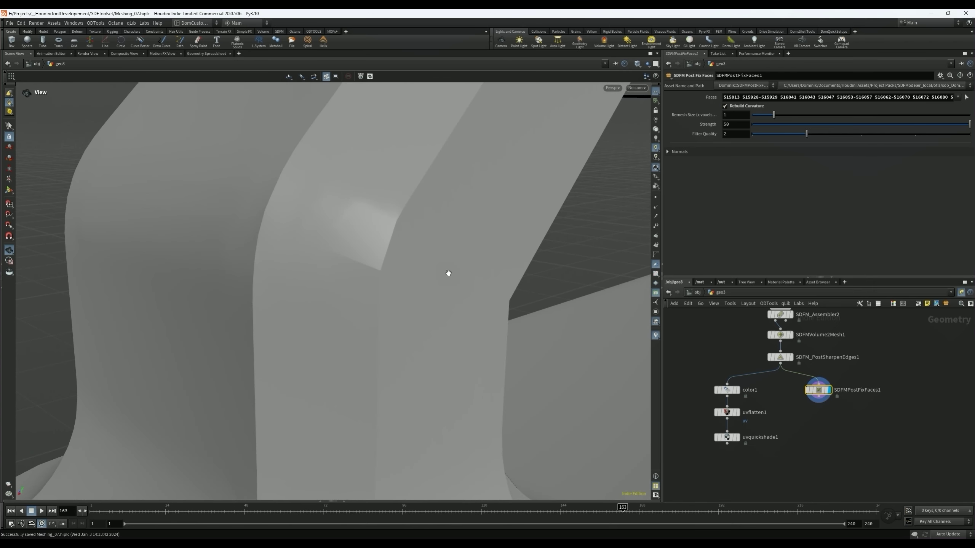
double_click(728, 124)
type("100")
key("Return")
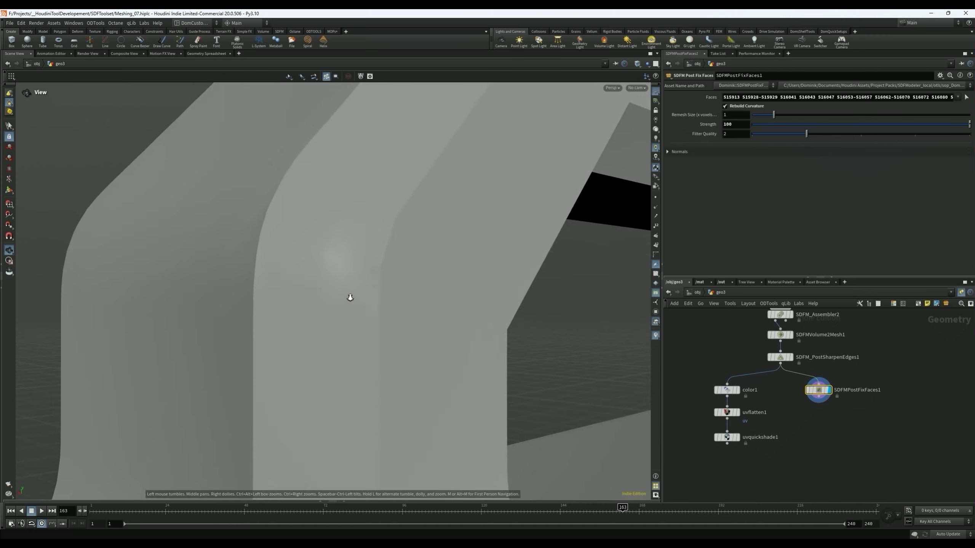
scroll(365, 301, "down", 3)
left_click_drag(350, 299, 424, 246)
scroll(364, 301, "up", 2)
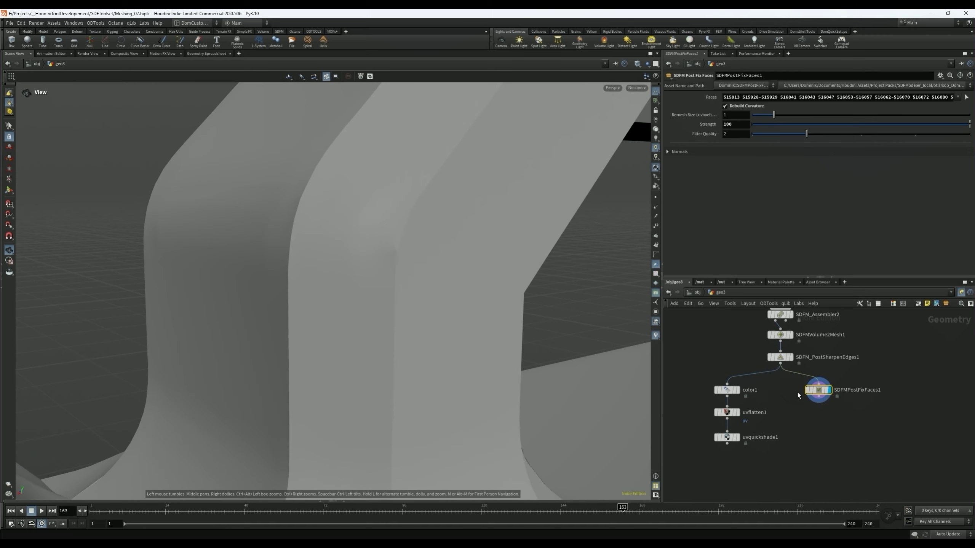
- Compare the handle corner before and after the face fix by displaying SDFM_PostSharpenEdges1 and SDFMPostFixFaces1 in turn
left_click(791, 357)
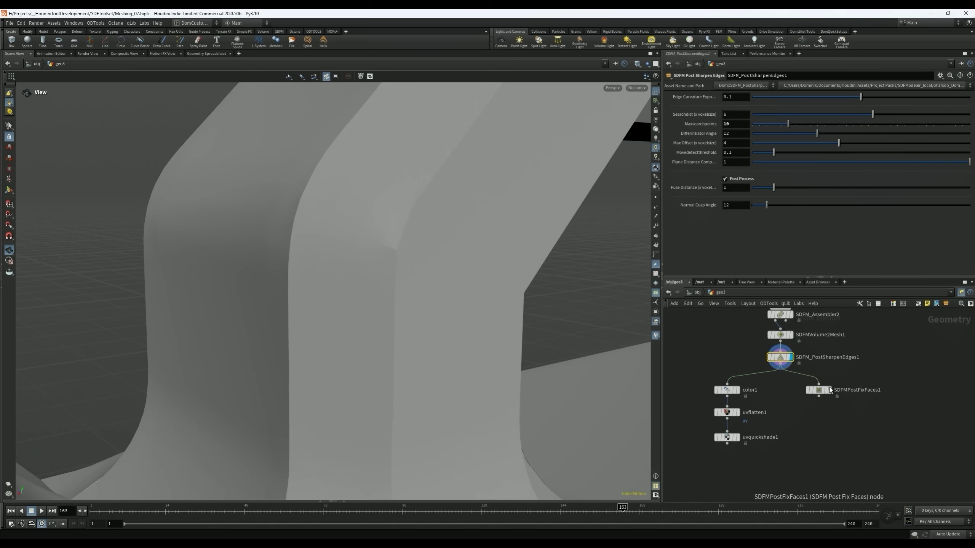
left_click(828, 391)
left_click_drag(428, 274, 605, 348)
- Connect the color1, uvflatten1 and uvquickshade1 chain below SDFMPostFixFaces1 and display uvquickshade1
middle_click_drag(781, 426, 780, 396)
left_click_drag(753, 431, 811, 435)
left_click(818, 352)
mouse_move(781, 421)
left_mouse_down()
mouse_move(710, 339)
mouse_move(783, 415)
left_mouse_up()
middle_click_drag(861, 410, 857, 379)
left_click(792, 437)
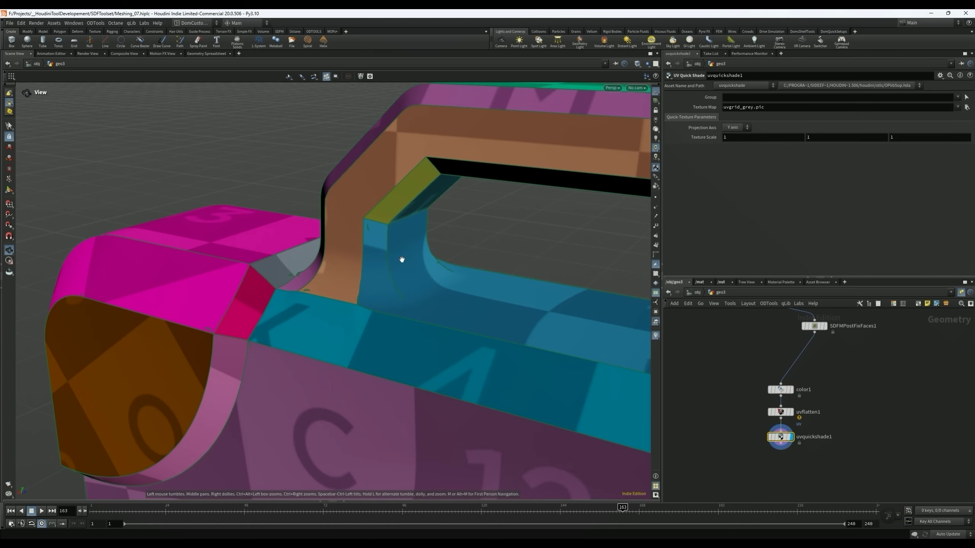
- Inspect the UV islands for stray patches where the case's corner piece meets the body, and save the scene
left_click_drag(401, 259, 320, 318)
scroll(452, 268, "down", 4)
scroll(394, 308, "up", 5)
scroll(319, 318, "up", 3)
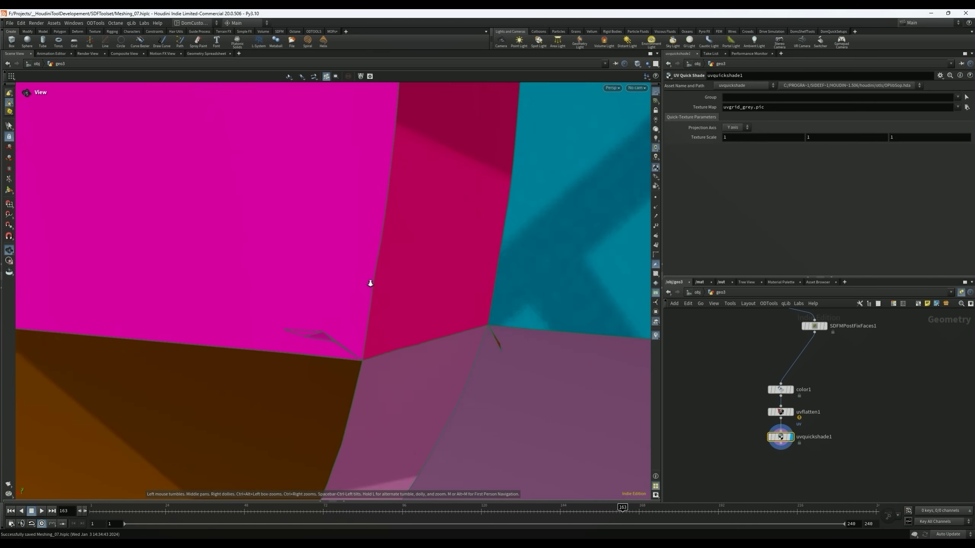
key("ctrl+s")
left_click_drag(370, 285, 361, 310)
scroll(361, 310, "up", 3)
right_click_drag(328, 340, 298, 361)
- Reselect the Faces to fix in SDFMPostFixFaces1, painting over the damaged patch at the edge of the case's corner piece
middle_click_drag(824, 320, 829, 352)
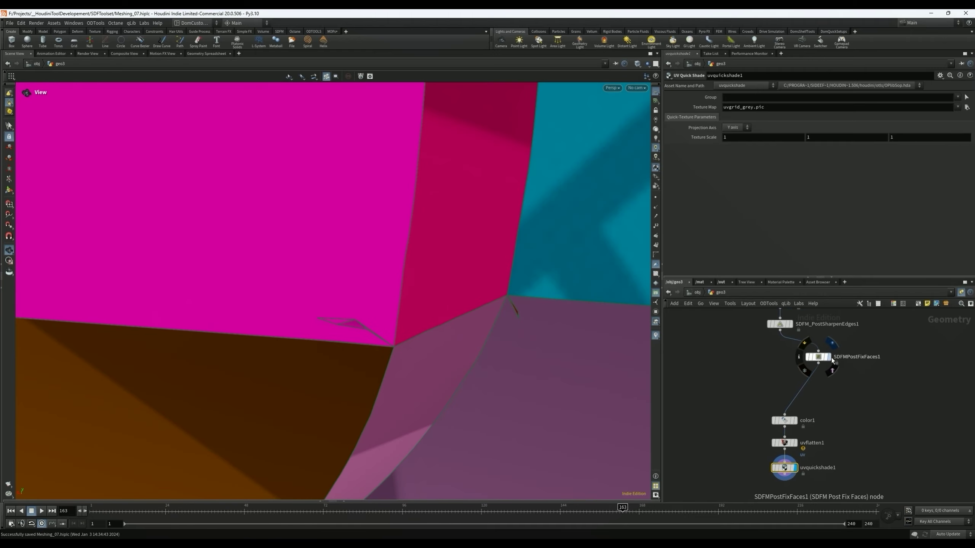
left_click(829, 357)
left_click(966, 97)
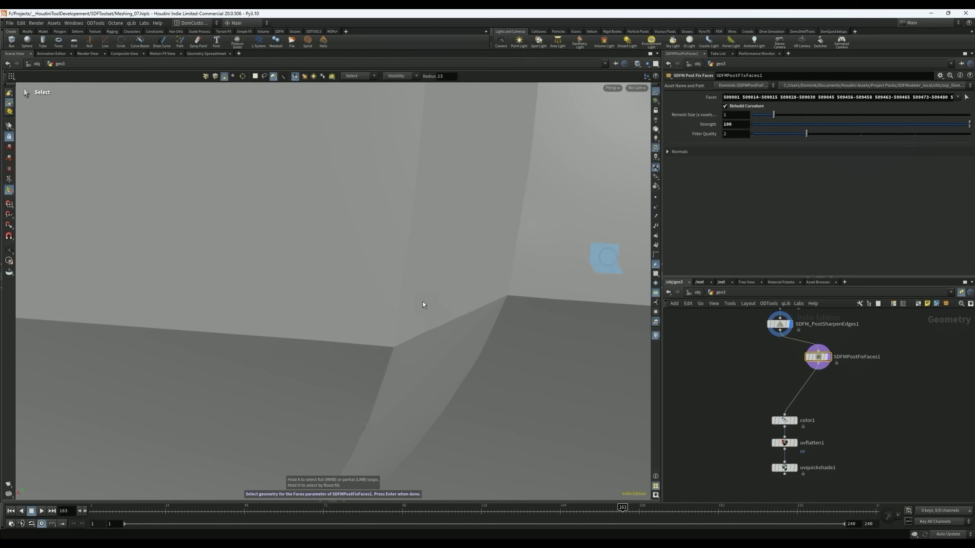
mouse_move(339, 302)
left_mouse_down()
mouse_move(355, 320)
mouse_move(374, 299)
mouse_move(342, 287)
mouse_move(314, 313)
mouse_move(380, 264)
mouse_move(392, 269)
left_mouse_up()
scroll(345, 331, "up", 5, "alt")
scroll(390, 314, "down", 3, "alt")
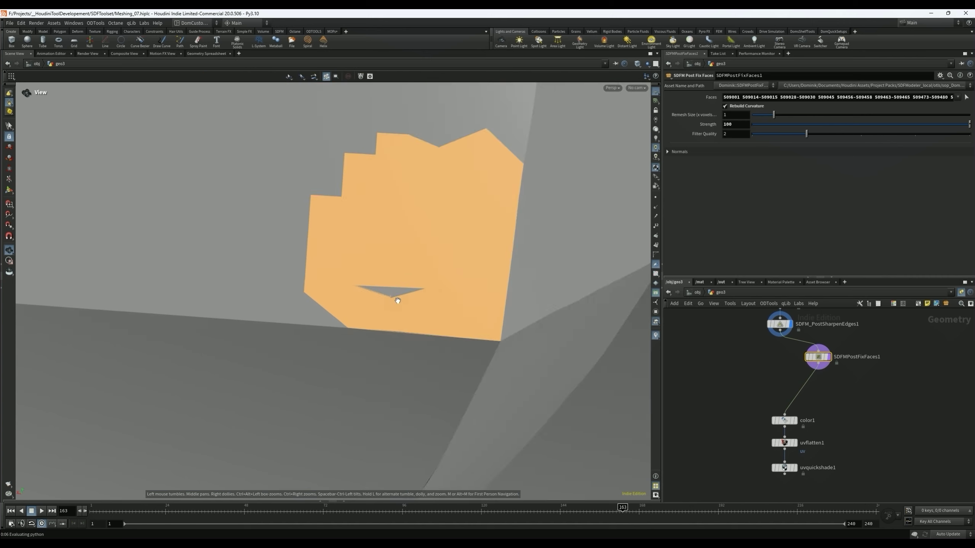
mouse_move(391, 313)
left_mouse_down("alt")
mouse_move(613, 214)
mouse_move(433, 285)
mouse_move(406, 313)
mouse_move(437, 341)
left_mouse_up("alt")
key("shift+g")
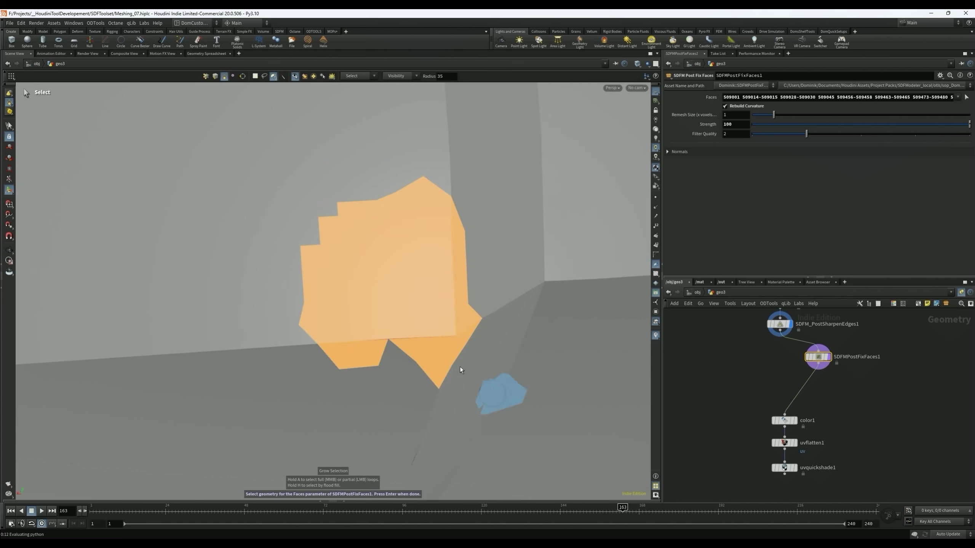
key("ctrl+z")
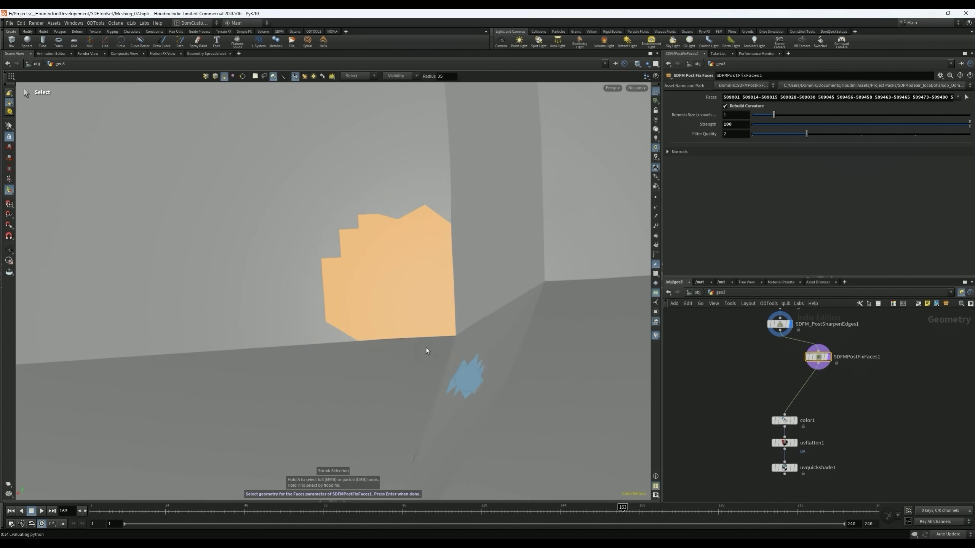
mouse_move(416, 338)
left_mouse_down("alt")
mouse_move(477, 267)
mouse_move(407, 318)
left_mouse_up("alt")
key("s")
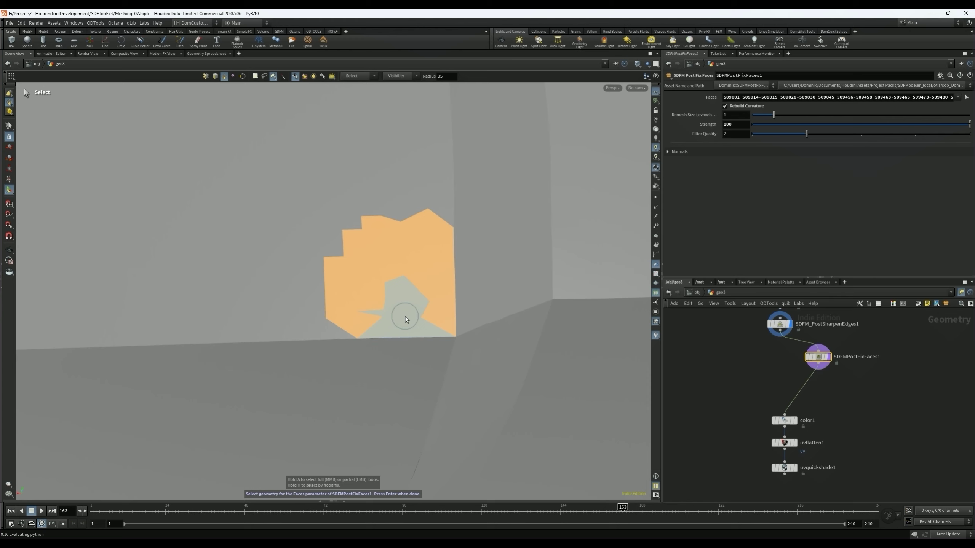
key("Return")
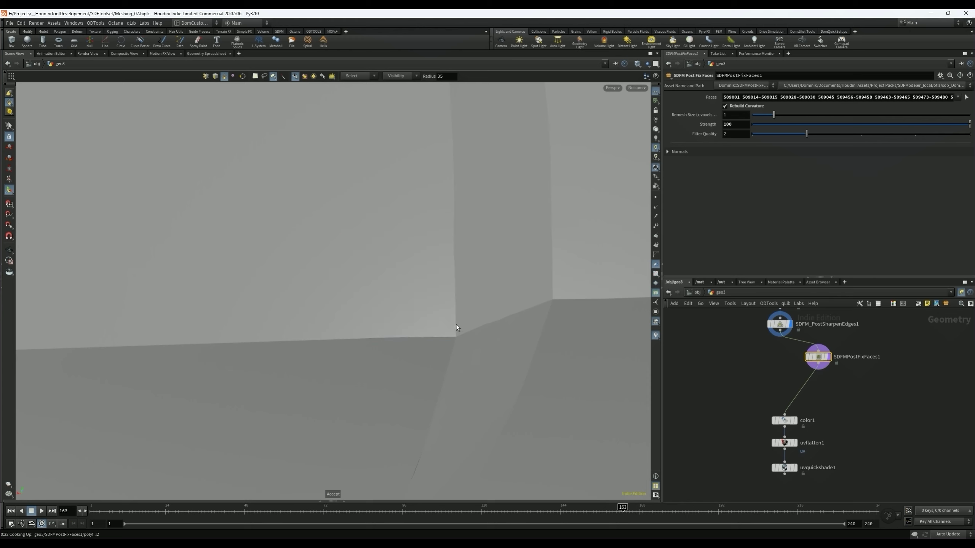
- Display color1 and inspect the face colours across the whole case, and save the scene
left_click_drag(444, 316, 418, 312, "alt")
middle_click_drag(799, 421, 798, 391)
left_click(795, 390)
left_click_drag(587, 326, 399, 323)
right_click_drag(400, 323, 477, 283)
left_click_drag(455, 296, 352, 336)
scroll(352, 336, "down", 10)
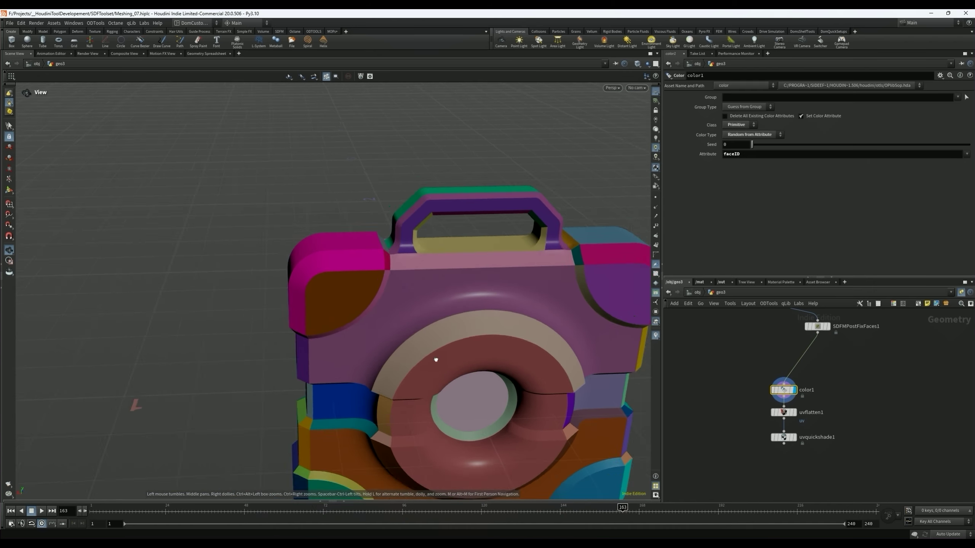
middle_click_drag(476, 381, 428, 329)
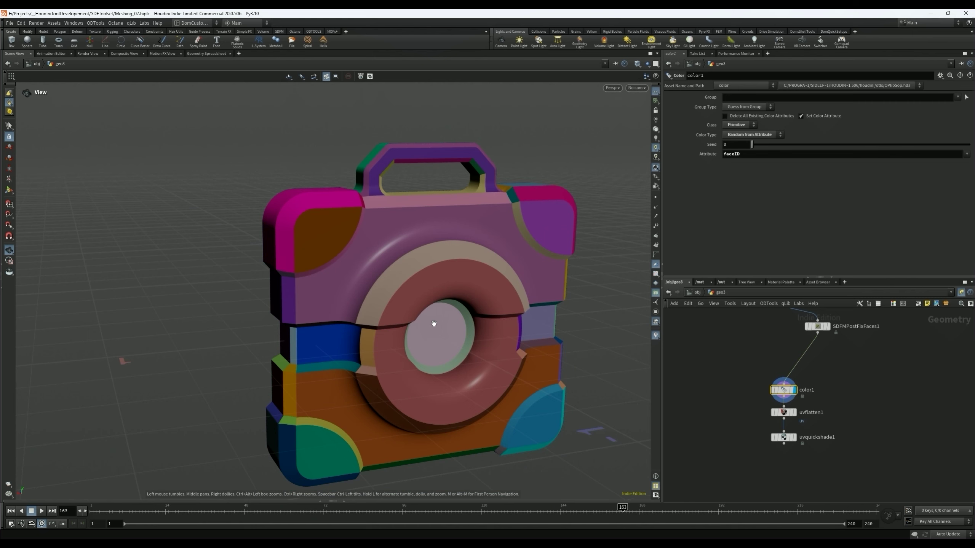
left_click_drag(434, 323, 486, 259)
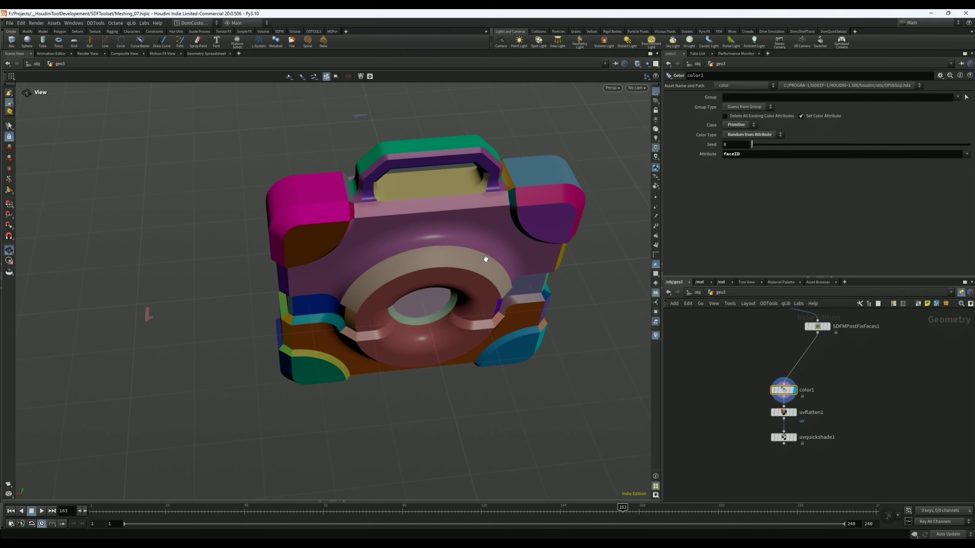
key("ctrl+s")
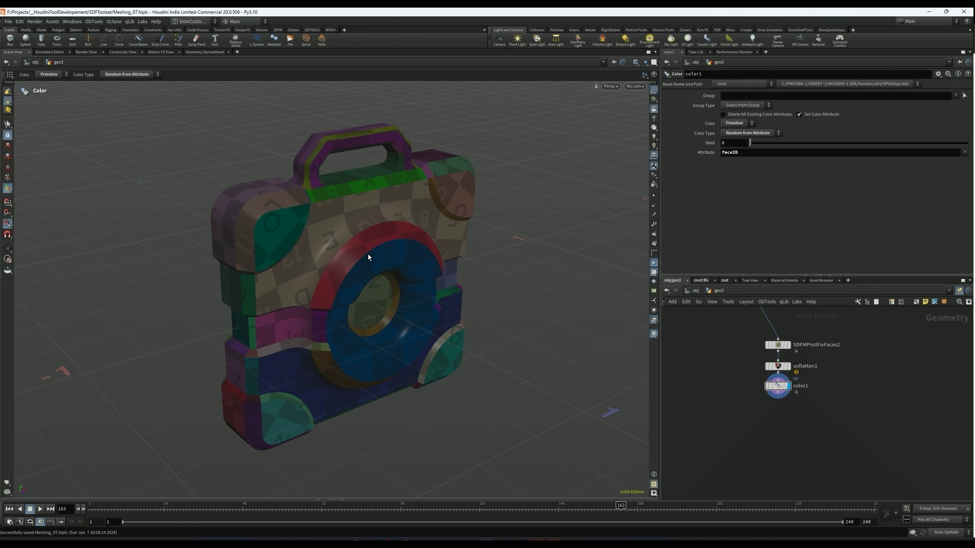
- Add a PolyReduce node below color1, align it with the chain and display it
key("Tab")
type("polyred")
key("Return")
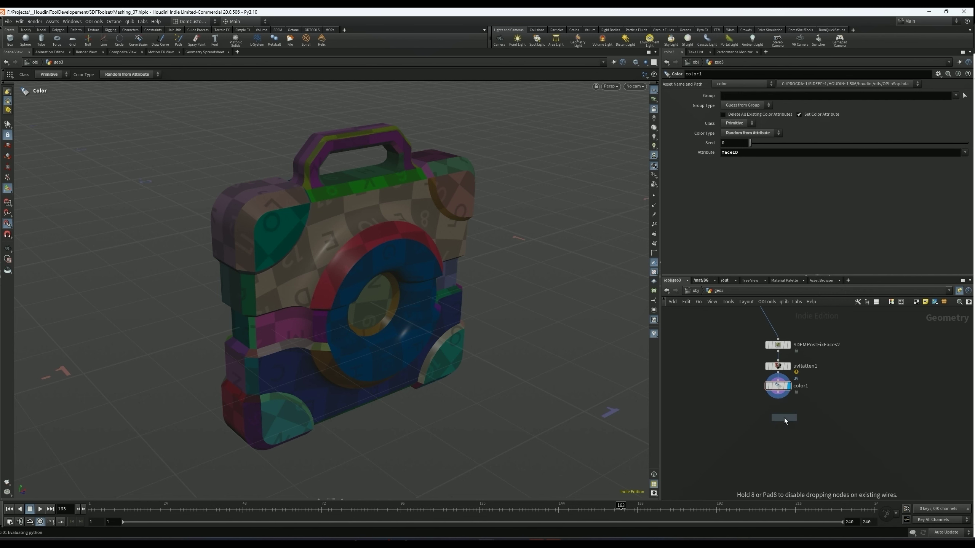
left_click(784, 417)
left_click_drag(778, 393, 777, 411)
key("ctrl+z")
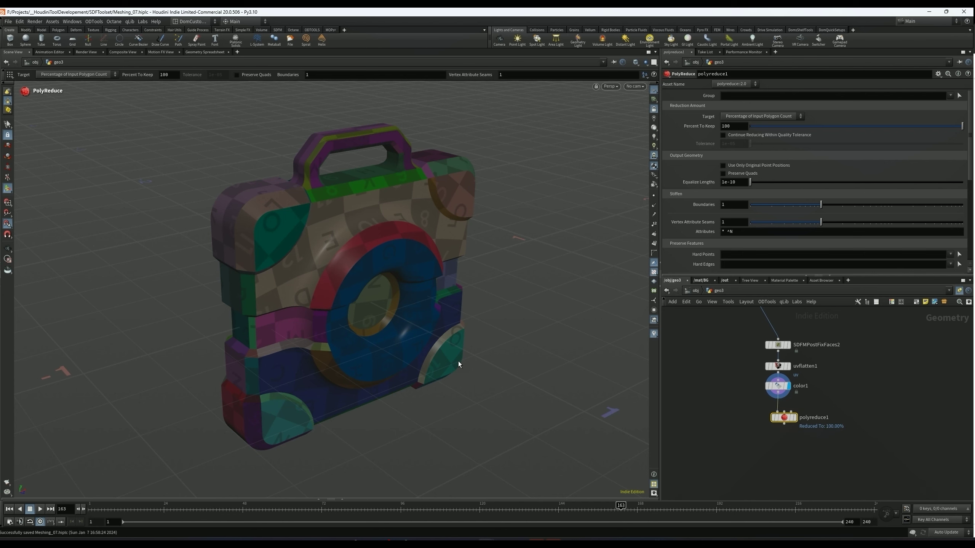
right_click_drag(457, 362, 577, 322, "alt")
key("Return")
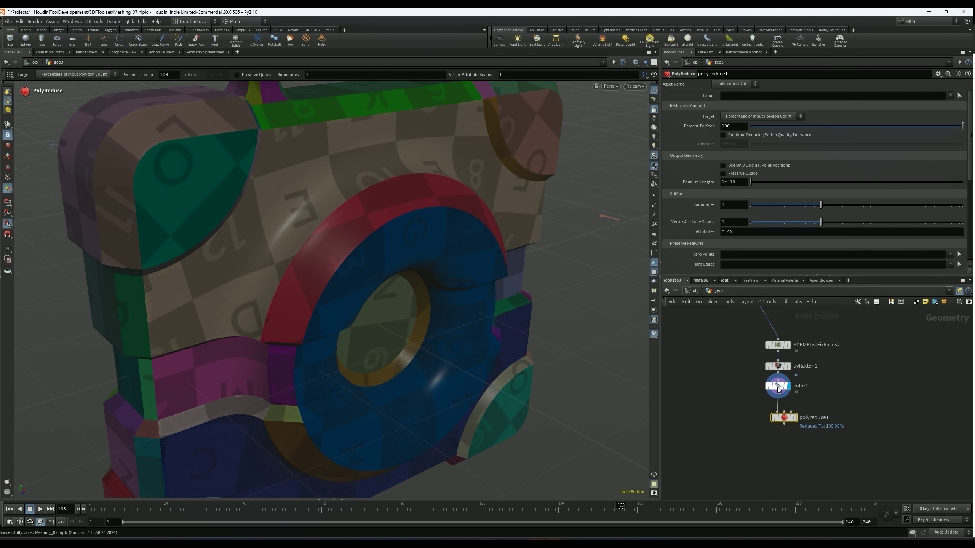
left_click_drag(784, 416, 778, 415)
left_click(789, 417)
- Set the PolyReduce Percent To Keep to 10 and check the reduced mesh's node info
left_click_drag(734, 127, 675, 131)
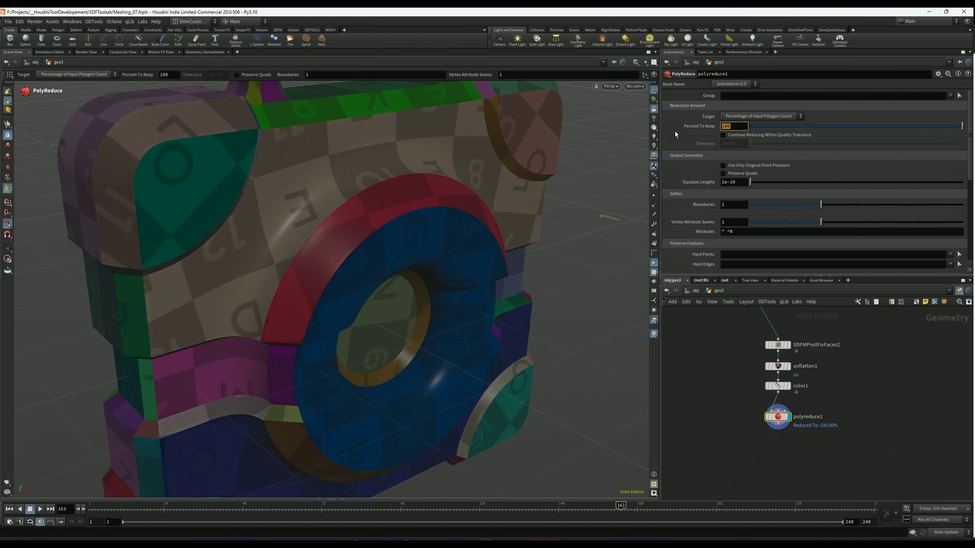
type("10")
key("Return")
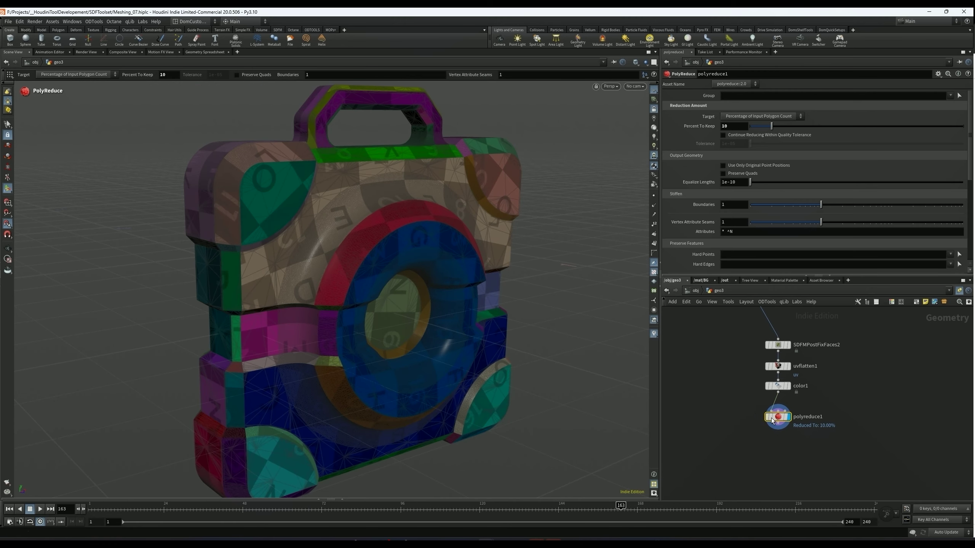
middle_click(772, 421)
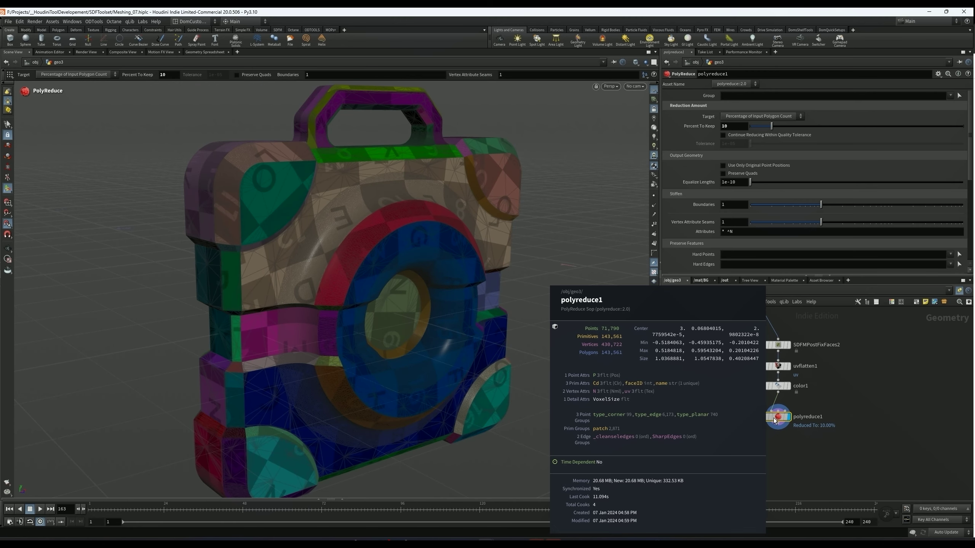
- Switch the viewport to Smooth Shaded and hide the UV grid texture on the case
key("v")
left_click(406, 334)
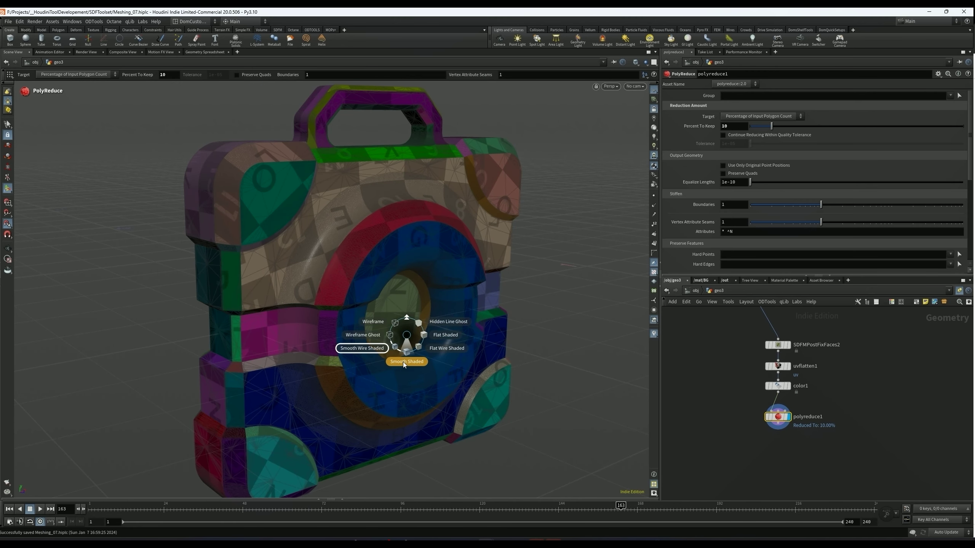
left_click(400, 358)
left_click_drag(398, 348, 380, 333, "alt")
left_click(653, 273)
left_click_drag(417, 303, 411, 257, "alt")
scroll(411, 257, "down", 2)
- Compare the case before and after reduction by alternating the display between color1 and polyreduce1
left_click(789, 387)
left_click(789, 418)
left_click(789, 386)
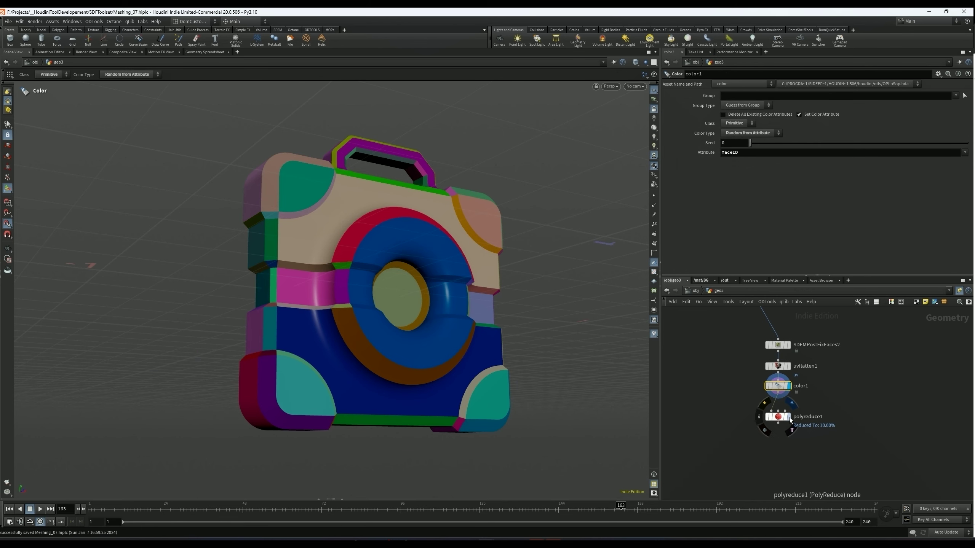
left_click(789, 417)
left_click_drag(375, 275, 370, 317, "alt")
scroll(370, 317, "up", 1)
scroll(755, 419, "up", 1)
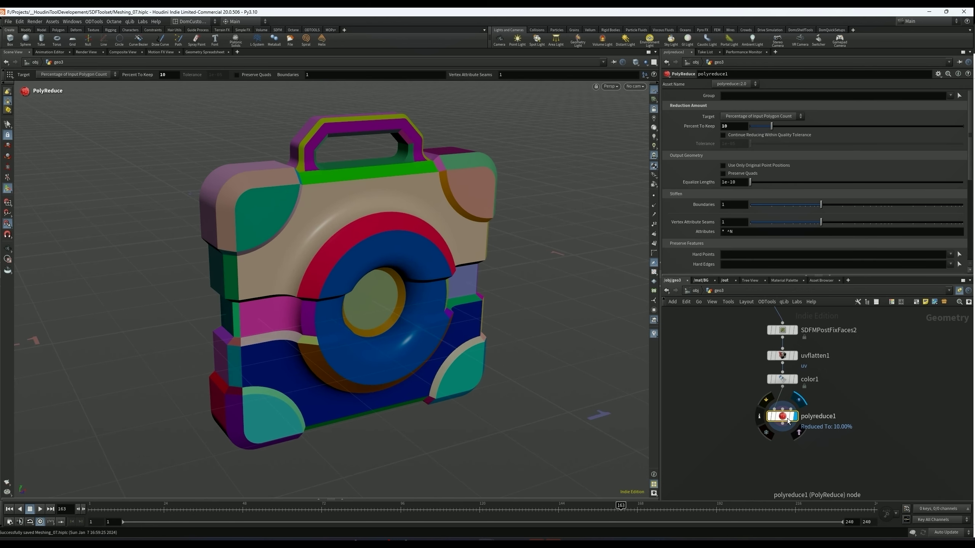
- Check the polyreduce1 node info and set its Percent To Keep to 5
middle_click(788, 417)
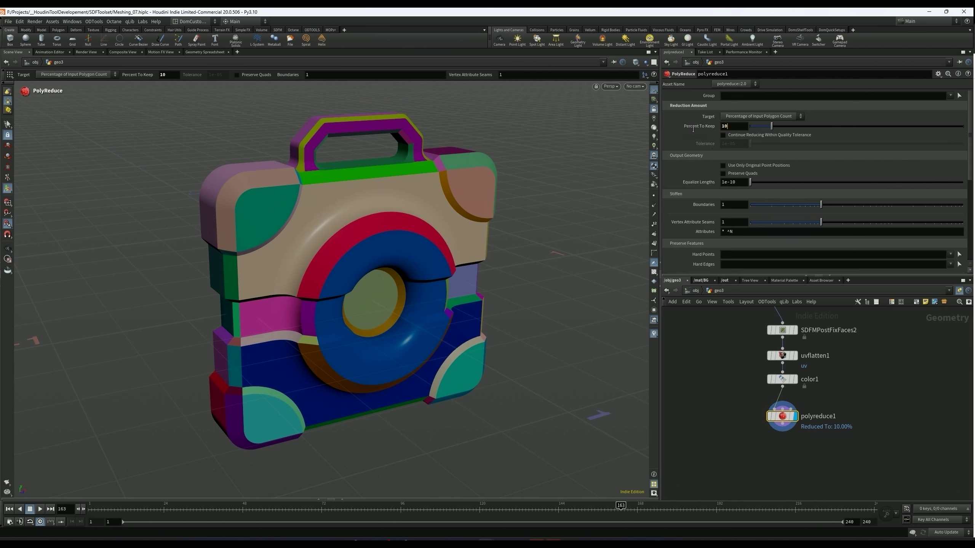
double_click(725, 126)
type("5")
key("Return")
key("Escape")
- Examine the reduced case up close and compare color1 with polyreduce1
left_click_drag(349, 265, 416, 309)
scroll(312, 292, "up", 4)
mouse_move(311, 292)
left_mouse_down()
mouse_move(315, 309)
mouse_move(326, 290)
left_mouse_up()
left_click(782, 379)
left_click(783, 417)
- Change the viewport shading mode and inspect the reduced case's surface
mouse_move(250, 286)
left_mouse_down()
mouse_move(294, 279)
mouse_move(312, 337)
mouse_move(216, 411)
left_mouse_up()
key("v")
left_click(328, 363)
left_click(303, 376)
right_click_drag(217, 410, 276, 378, "alt")
- Set the PolyReduce Percent To Keep to 1
left_click_drag(728, 127, 681, 131)
type("1")
key("Return")
key("Escape")
- Alternate the viewport shading mode to examine the heavily reduced case, finishing with a smooth shaded front view
mouse_move(344, 229)
left_mouse_down()
mouse_move(452, 209)
mouse_move(554, 211)
mouse_move(337, 241)
left_mouse_up()
key("v")
left_click(375, 302)
left_click(348, 325)
mouse_move(353, 294)
left_mouse_down("alt")
mouse_move(278, 284)
mouse_move(295, 276)
left_mouse_up("alt")
key("v")
left_click(345, 306)
left_click(343, 343)
- Add a Normal node below polyreduce1, display it and set its Cusp Angle to 14.2
left_click(784, 464)
key("Tab")
key("Return")
left_click(784, 444)
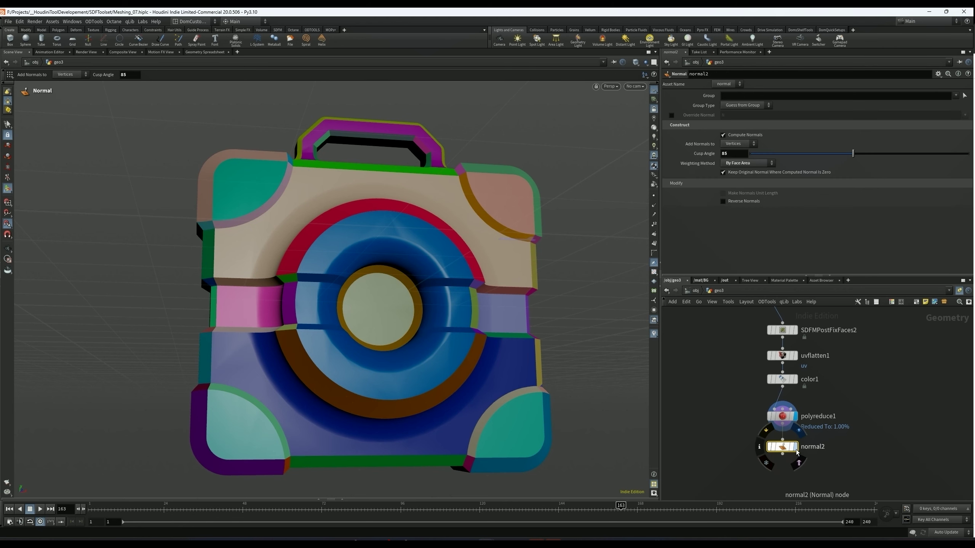
left_click(796, 447)
left_click_drag(797, 154, 770, 163)
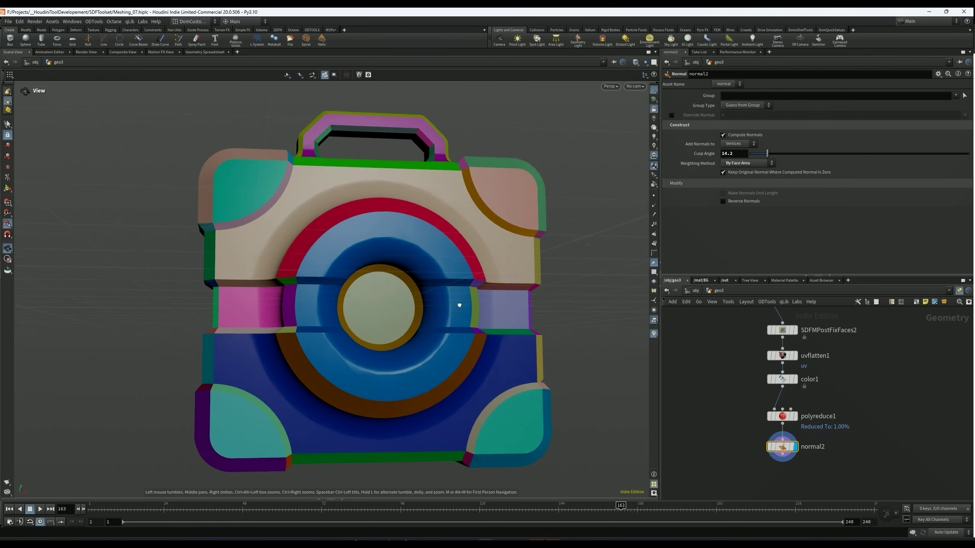
- Check polyreduce1, return to the Normal node and save the scene file
left_click(782, 416)
left_click(785, 450)
key("ctrl+s")
- Examine the case with recomputed normals from an angle and check the normal2 node info
left_click_drag(475, 392, 415, 347)
right_click_drag(415, 346, 408, 359)
left_click_drag(407, 359, 457, 351)
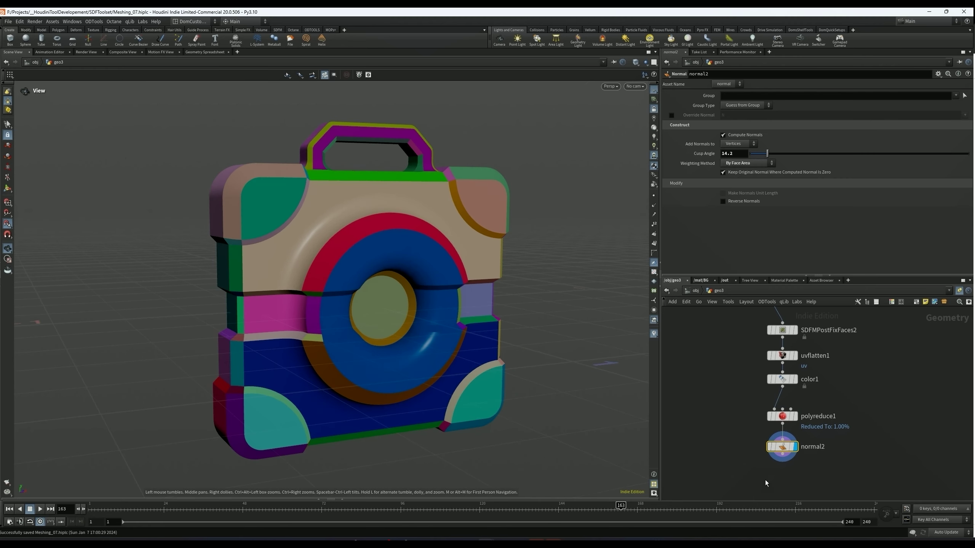
middle_click(782, 447)
key("Escape")
left_click_drag(345, 312, 525, 385)
key("Return")
- Display polyreduce1 and set its Percent To Keep to 5
left_click(794, 419)
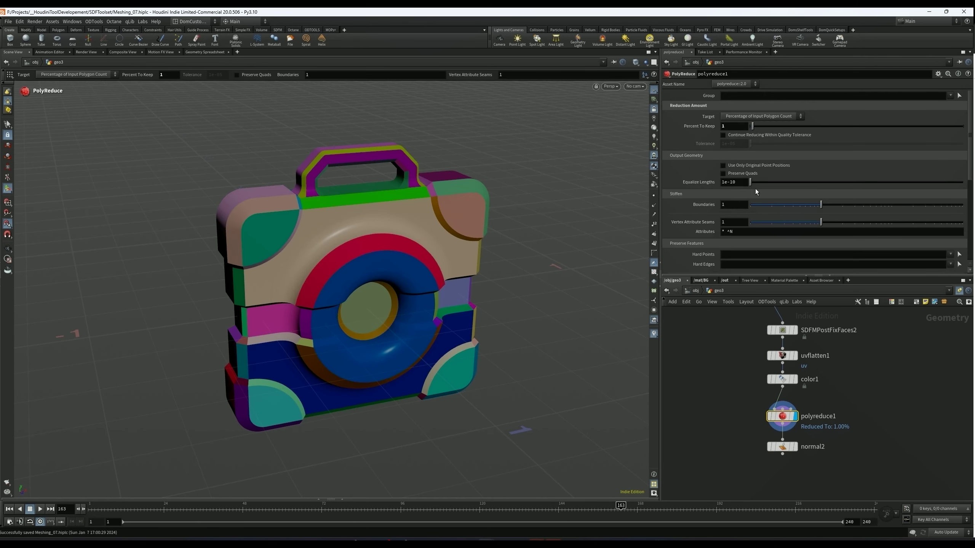
left_click_drag(707, 127, 665, 134)
type("5")
key("Return")
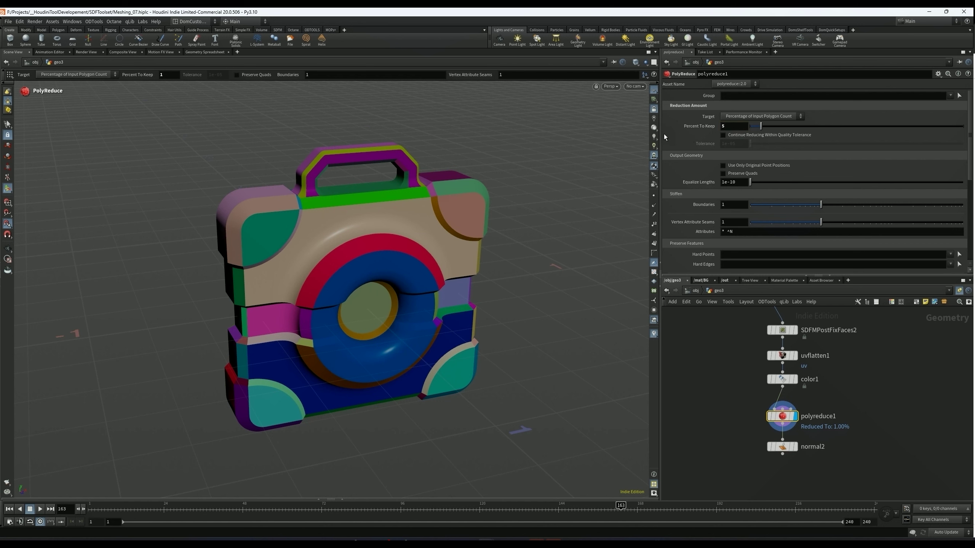